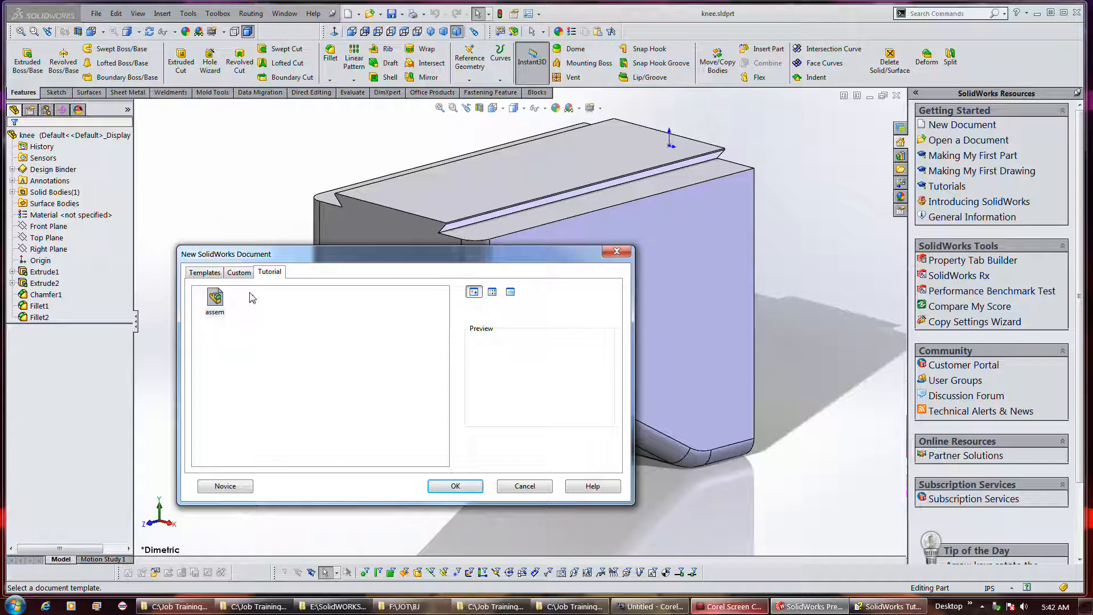
Create a new assembly from the assem template and turn on the display of origins.
{"action": "left_click", "coordinate": [455, 486]}
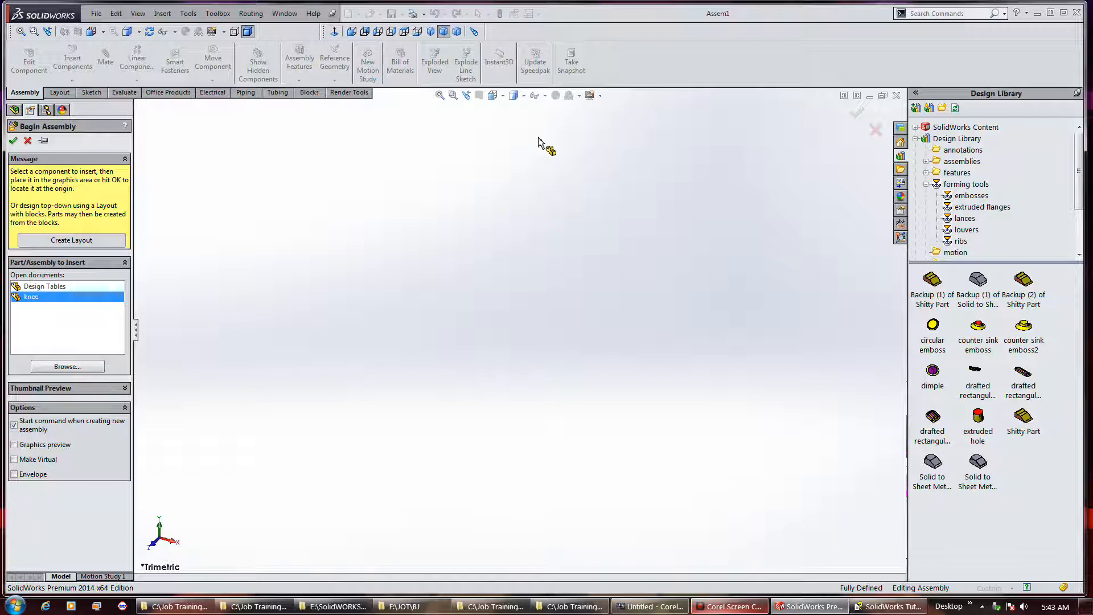
{"action": "left_click", "coordinate": [545, 96]}
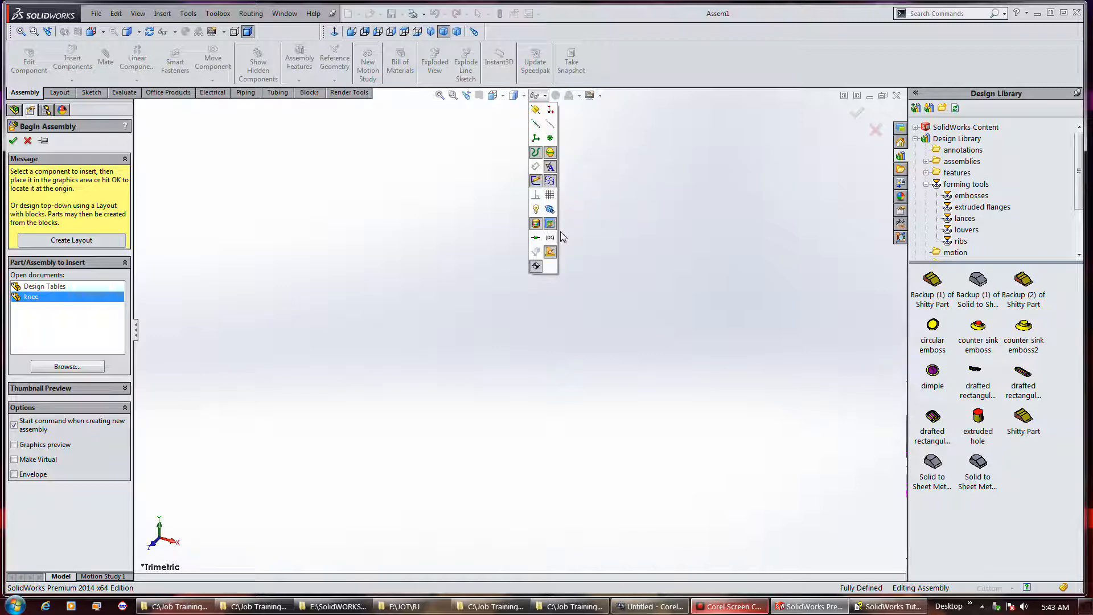
{"action": "left_click", "coordinate": [550, 109]}
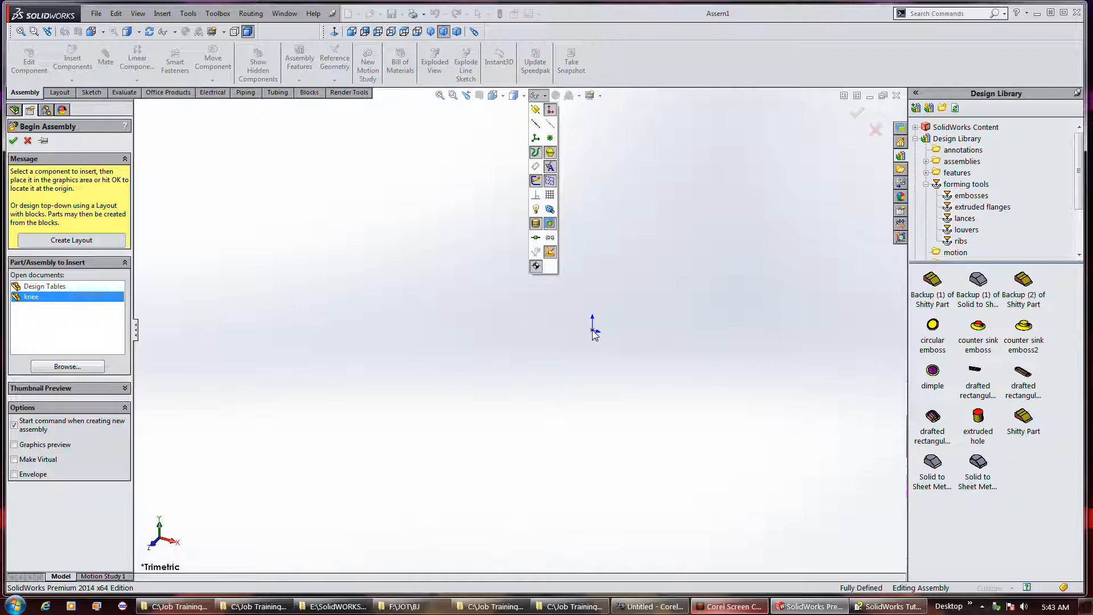
{"action": "left_click", "coordinate": [568, 327]}
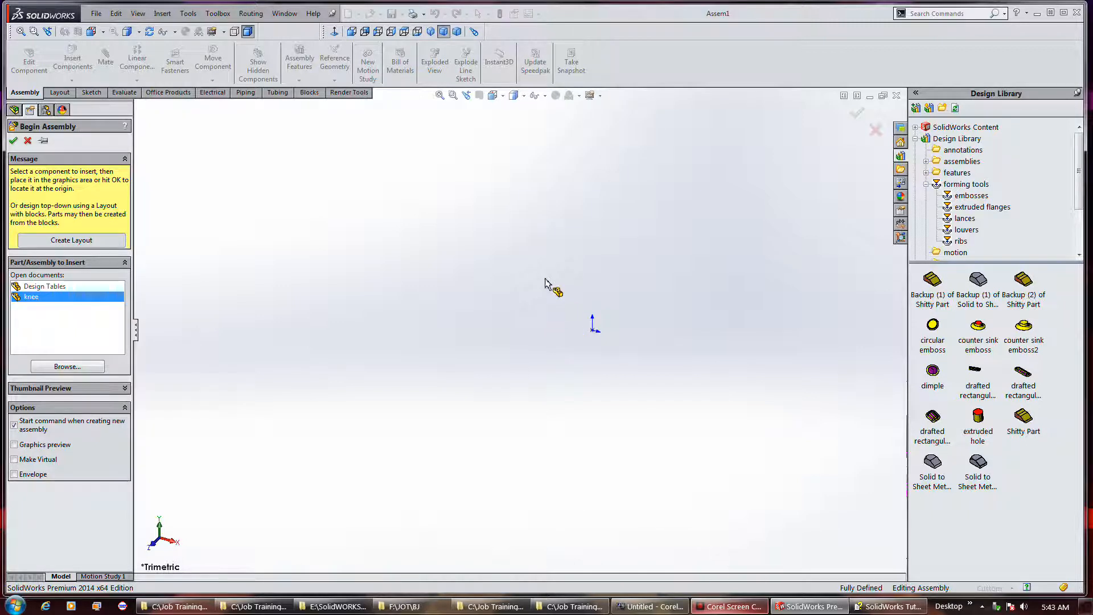
Place the knee part at the assembly origin.
{"action": "left_click", "coordinate": [593, 331]}
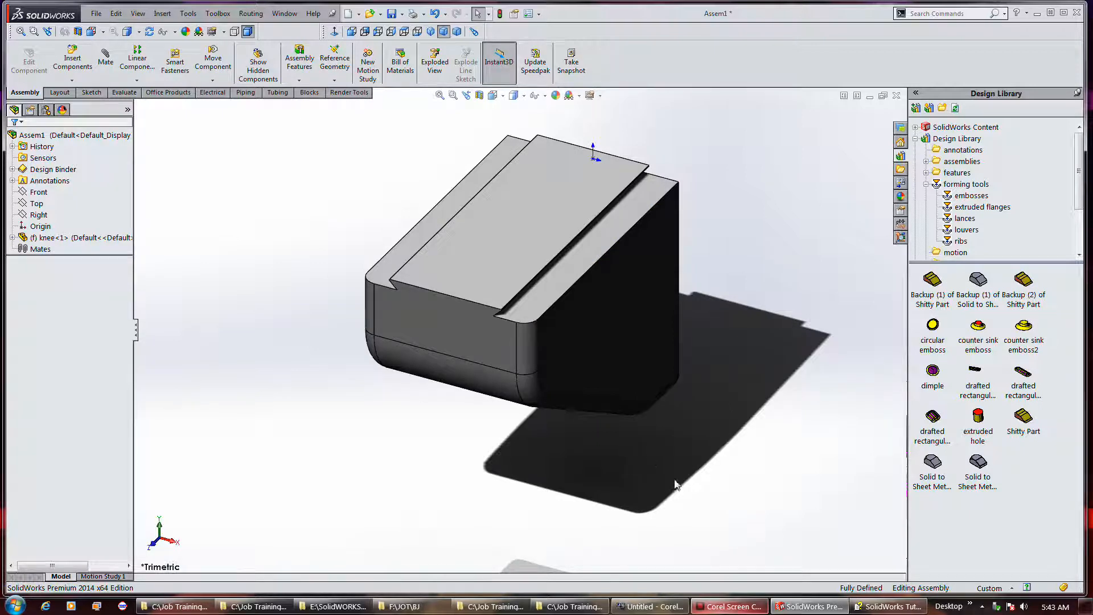
{"action": "left_click", "coordinate": [725, 612]}
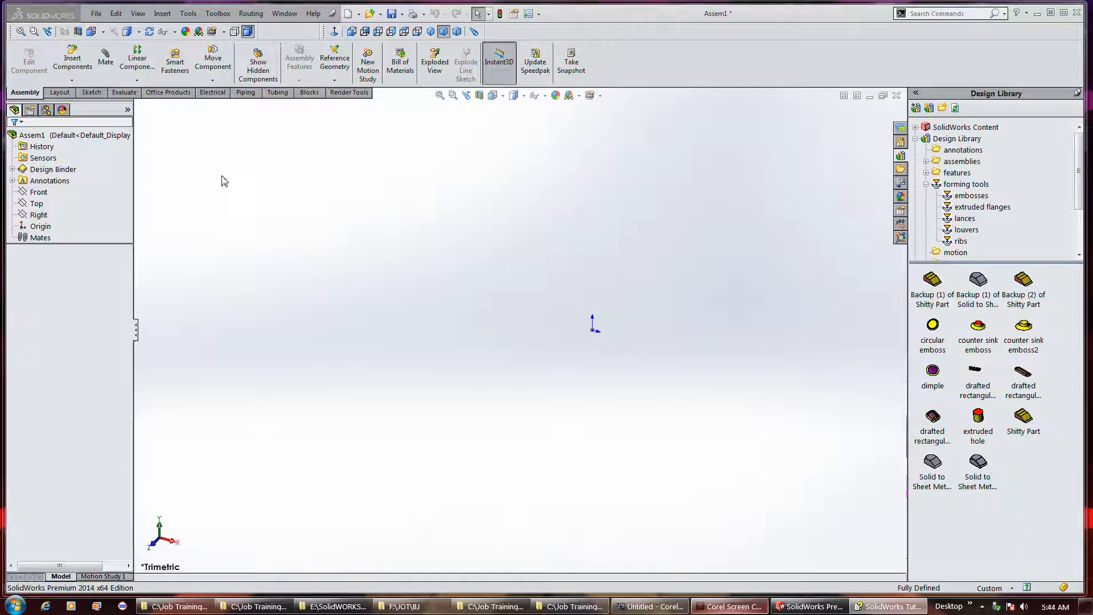
Insert the open knee part as a component, positioned on the assembly origin.
{"action": "left_click", "coordinate": [73, 59]}
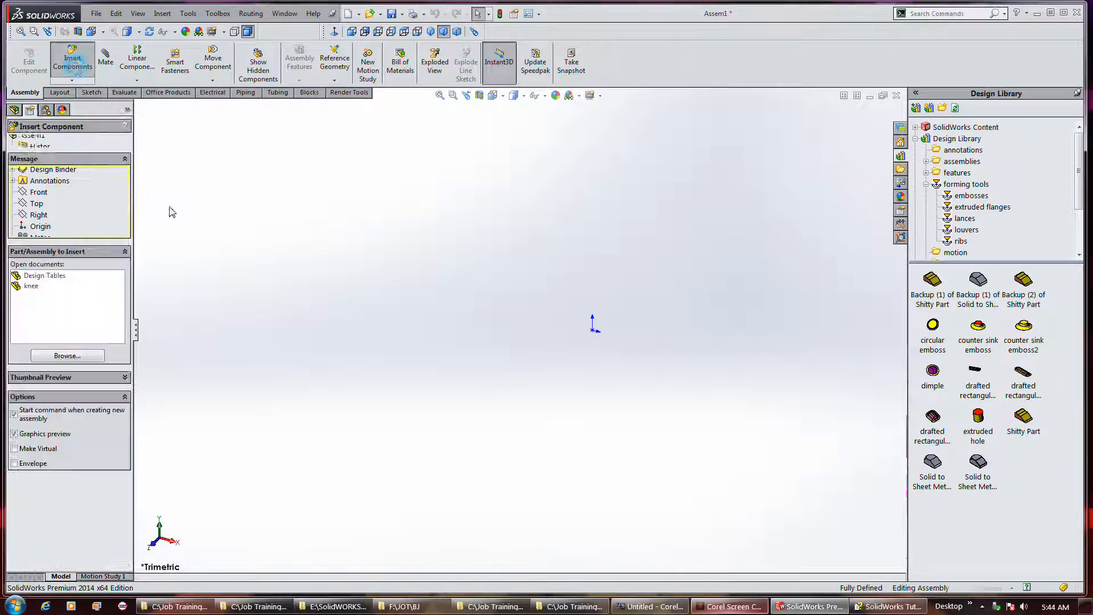
{"action": "left_click", "coordinate": [39, 288]}
{"action": "left_click", "coordinate": [73, 355]}
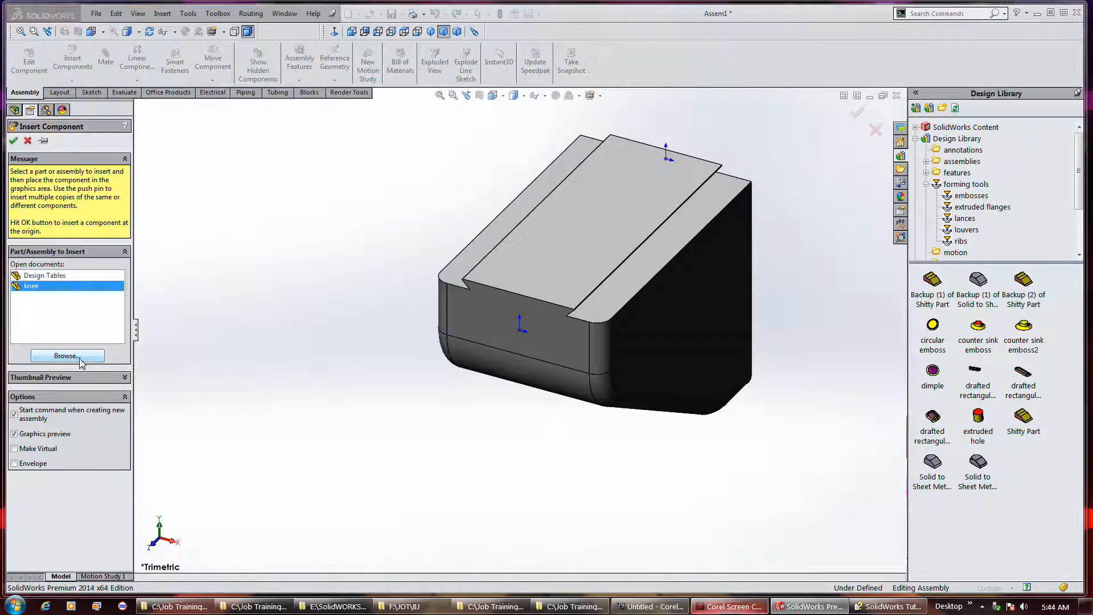
{"action": "left_click", "coordinate": [893, 472]}
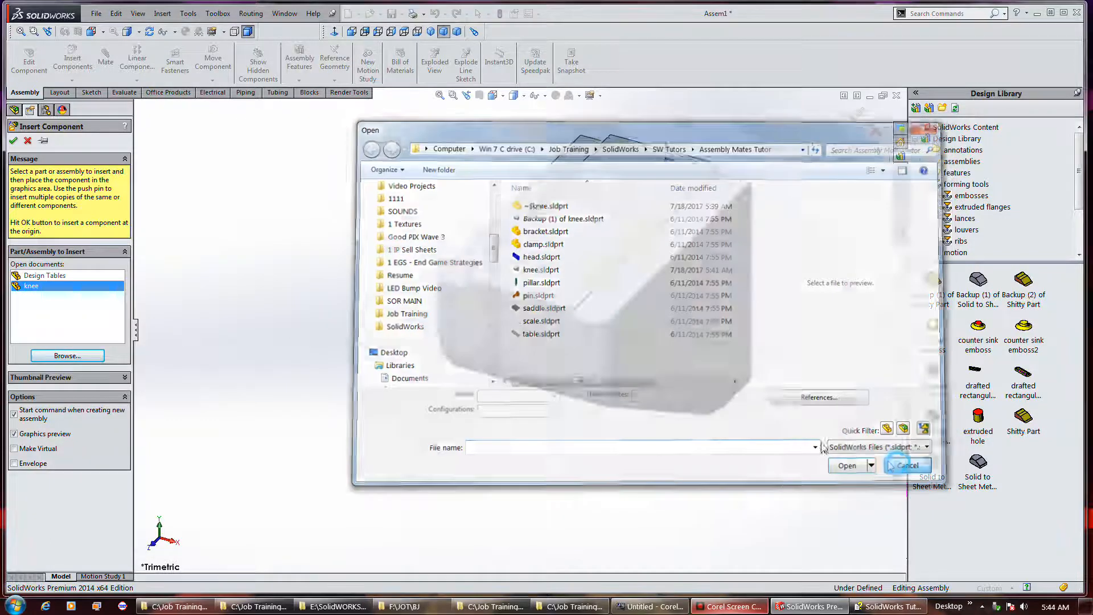
{"action": "left_click", "coordinate": [31, 287]}
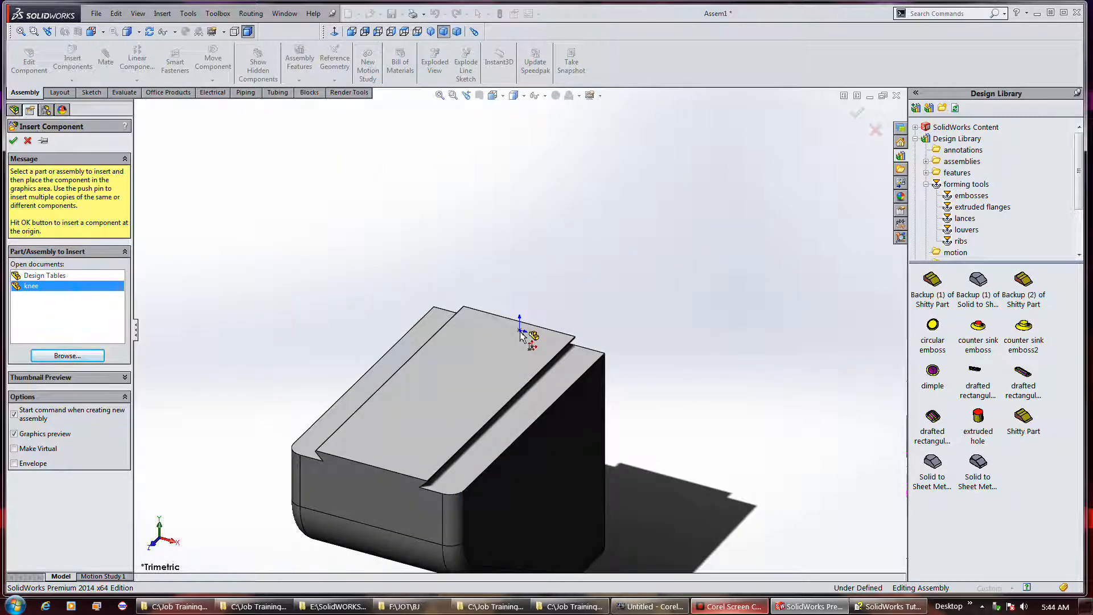
{"action": "left_click", "coordinate": [571, 352]}
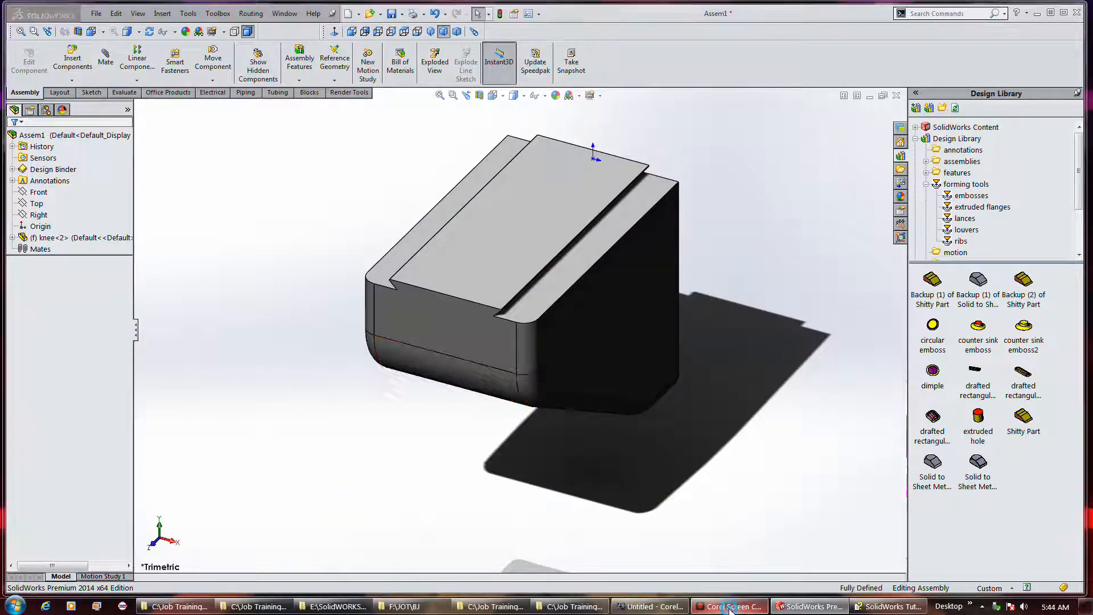
Review the knee component's entry in the design tree and narrow the tree's width.
{"action": "left_click", "coordinate": [41, 241]}
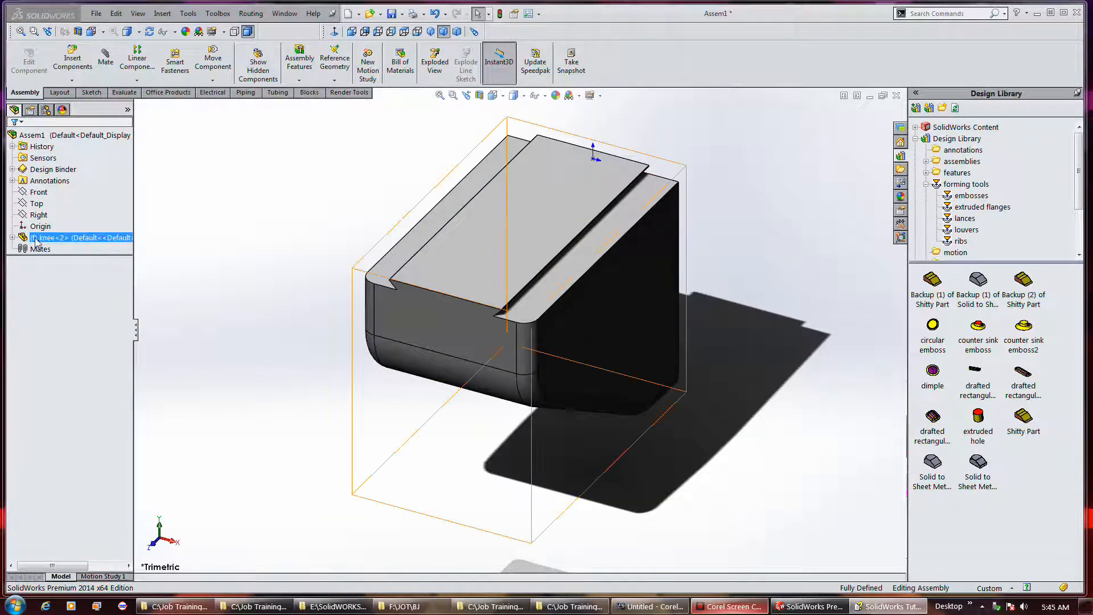
{"action": "left_click", "coordinate": [105, 286]}
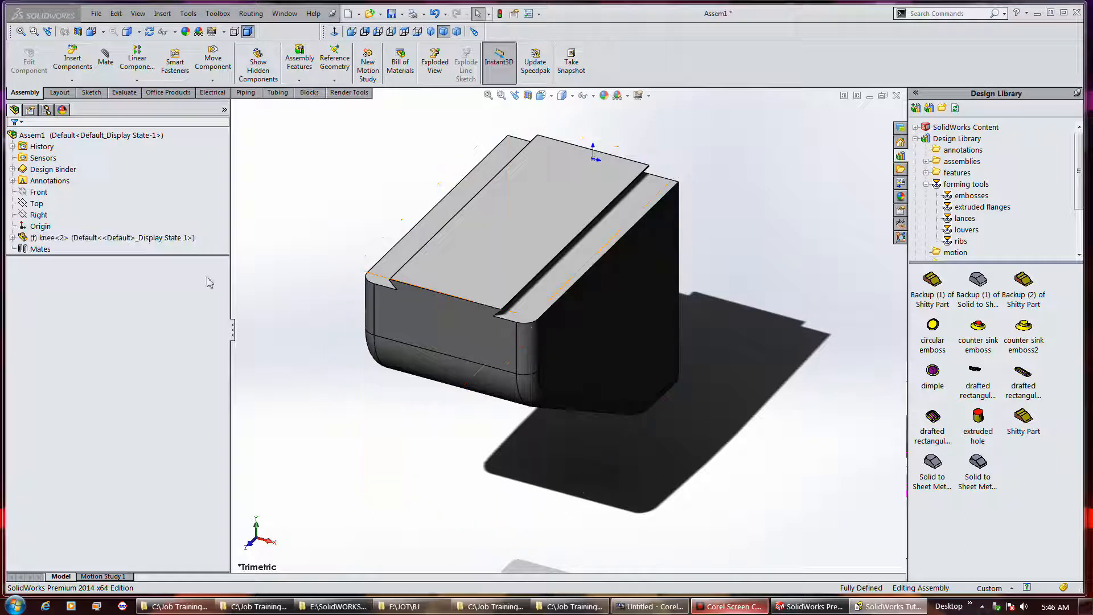
{"action": "left_click_drag", "start_coordinate": [234, 330], "coordinate": [155, 320]}
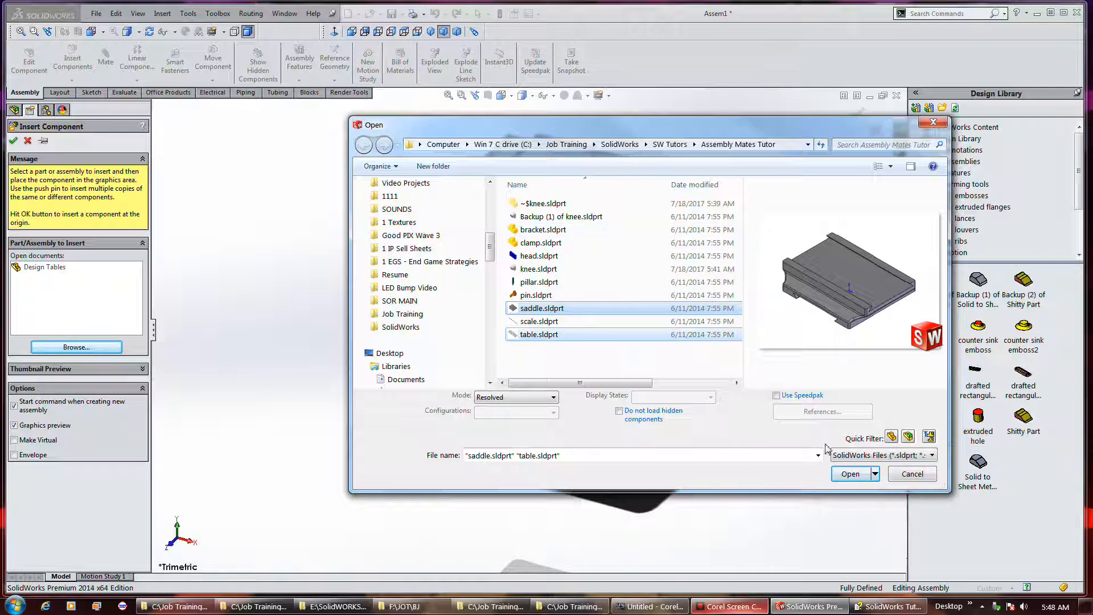
Filter the file list to parts only and open saddle.sldprt and table.sldprt together for insertion.
{"action": "left_click", "coordinate": [909, 436]}
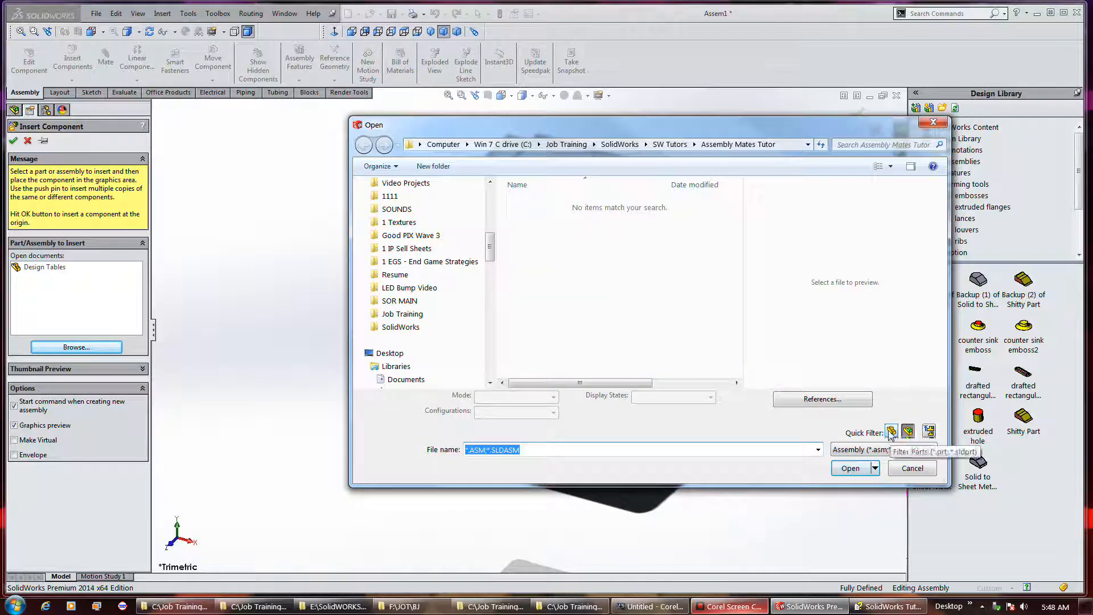
{"action": "left_click", "coordinate": [929, 431]}
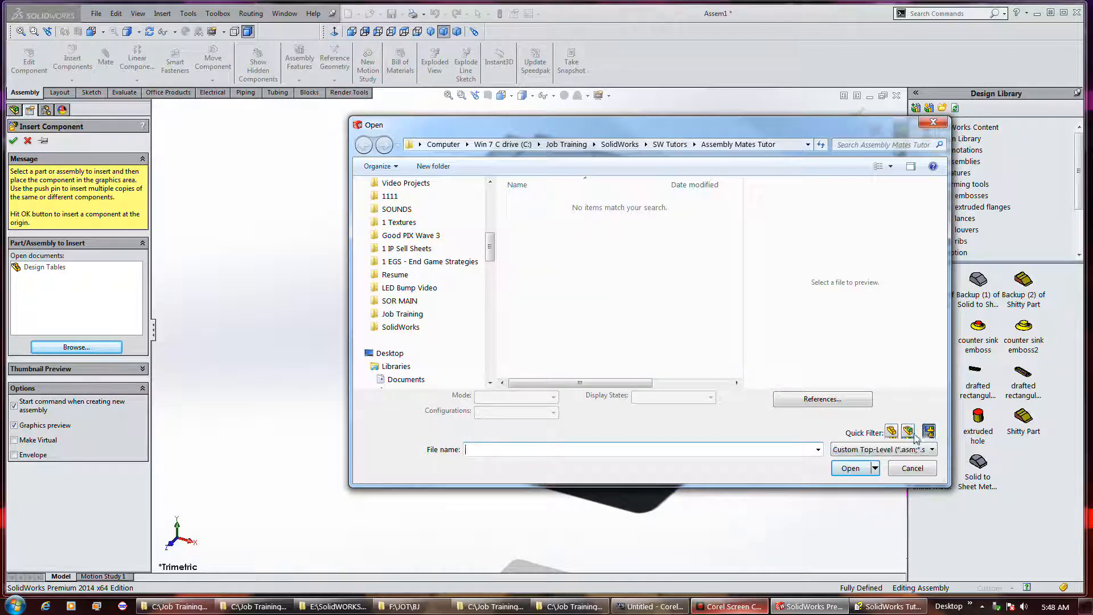
{"action": "left_click", "coordinate": [892, 432]}
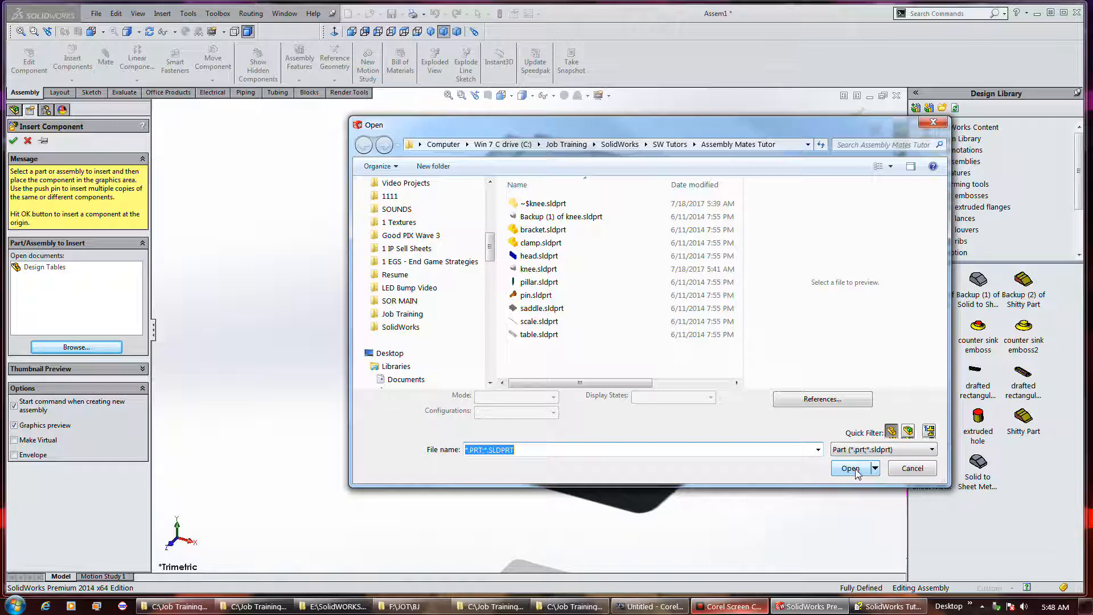
{"action": "left_click", "coordinate": [533, 334]}
{"action": "left_click", "coordinate": [538, 309], "text": "ctrl"}
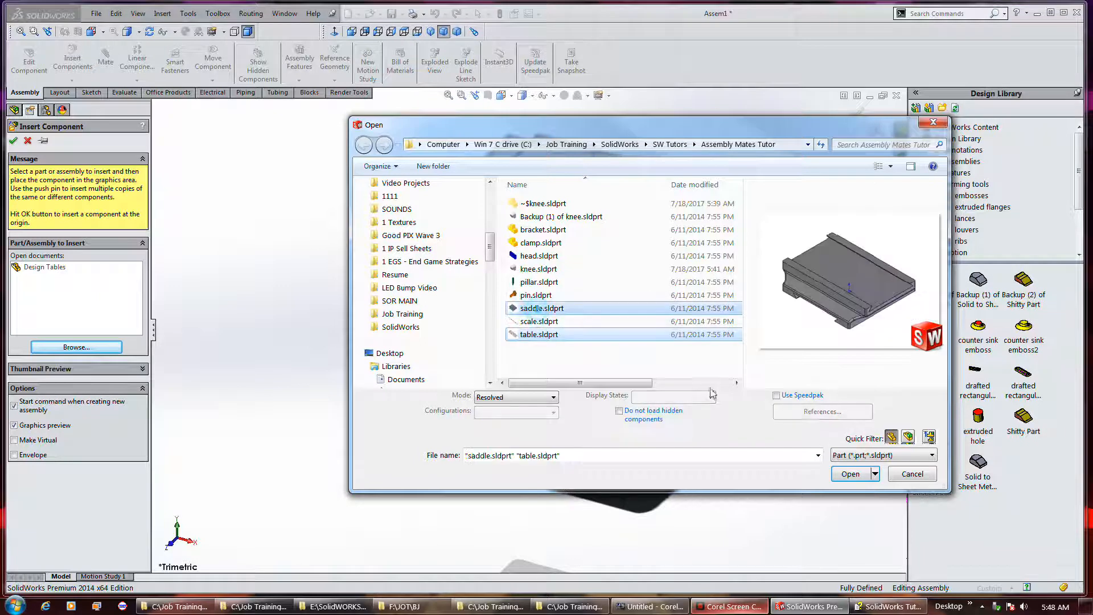
{"action": "left_click", "coordinate": [851, 469]}
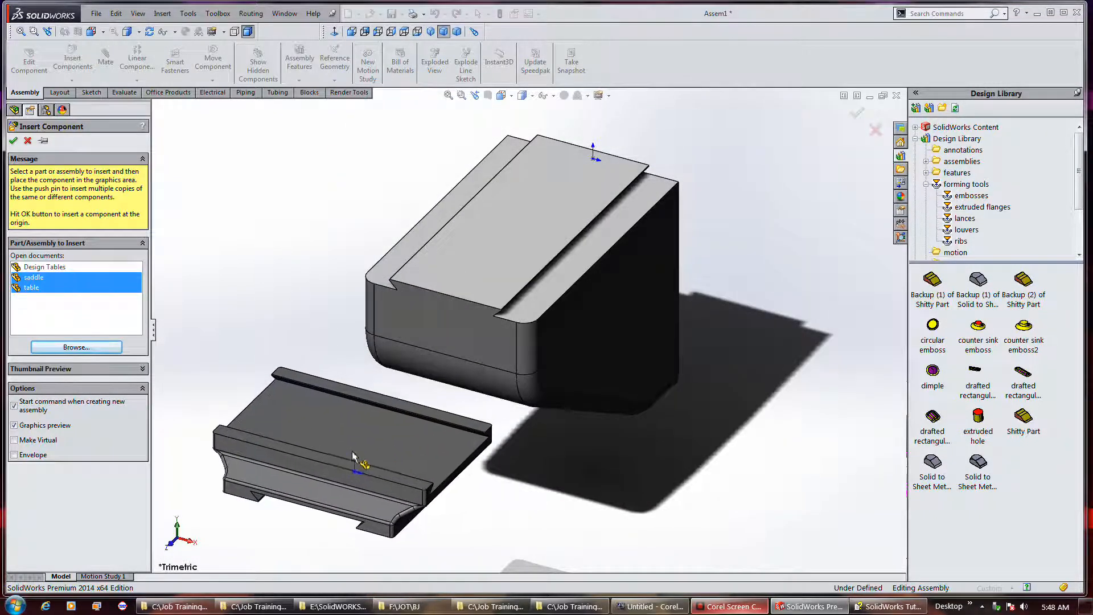
Place the saddle in free space in front of the knee and the table in free space behind it.
{"action": "left_click", "coordinate": [337, 447]}
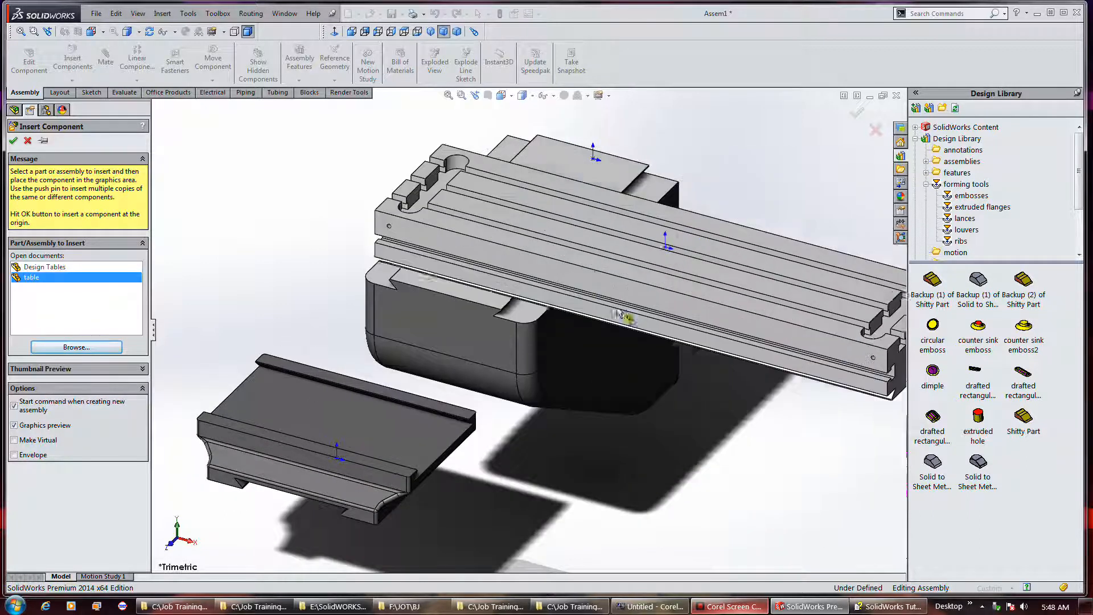
{"action": "scroll", "coordinate": [615, 305], "scroll_direction": "up", "scroll_amount": 3}
{"action": "left_click", "coordinate": [729, 225]}
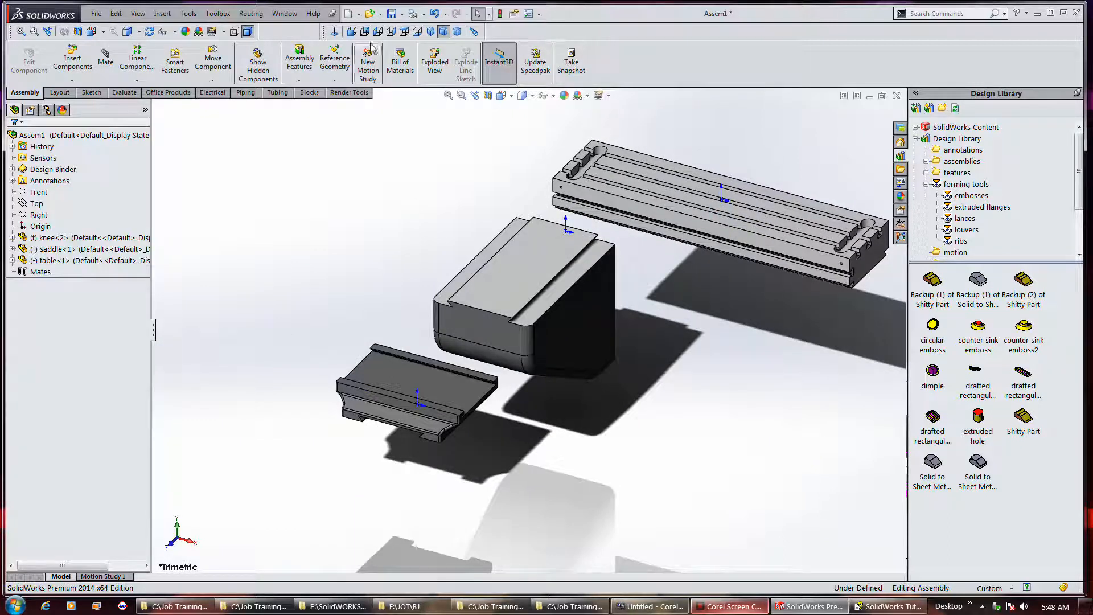
Rebuild the assembly and save it as "Mill Table Tutor" in the Assembly Mates Tutor folder.
{"action": "left_click", "coordinate": [391, 13]}
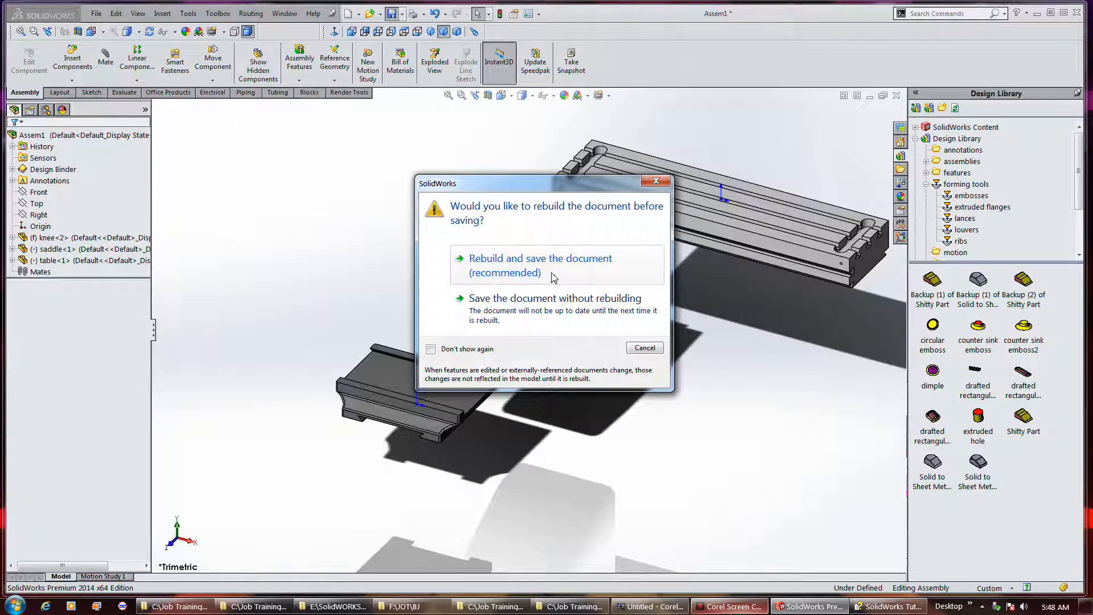
{"action": "left_click", "coordinate": [552, 277]}
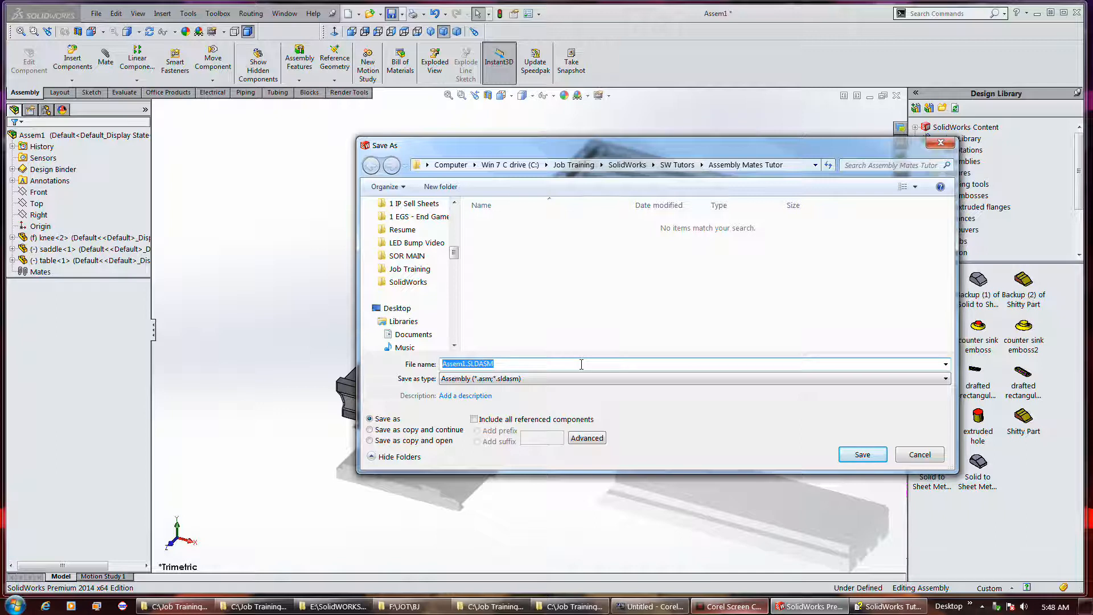
{"action": "type", "text": "Mill Table Tutor"}
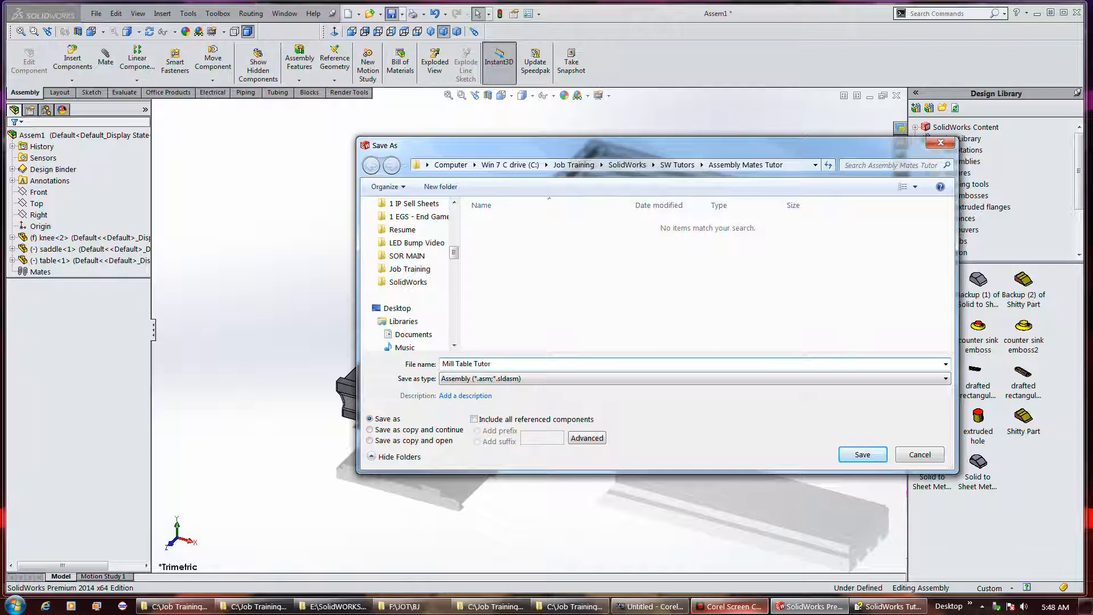
{"action": "key", "text": "Return"}
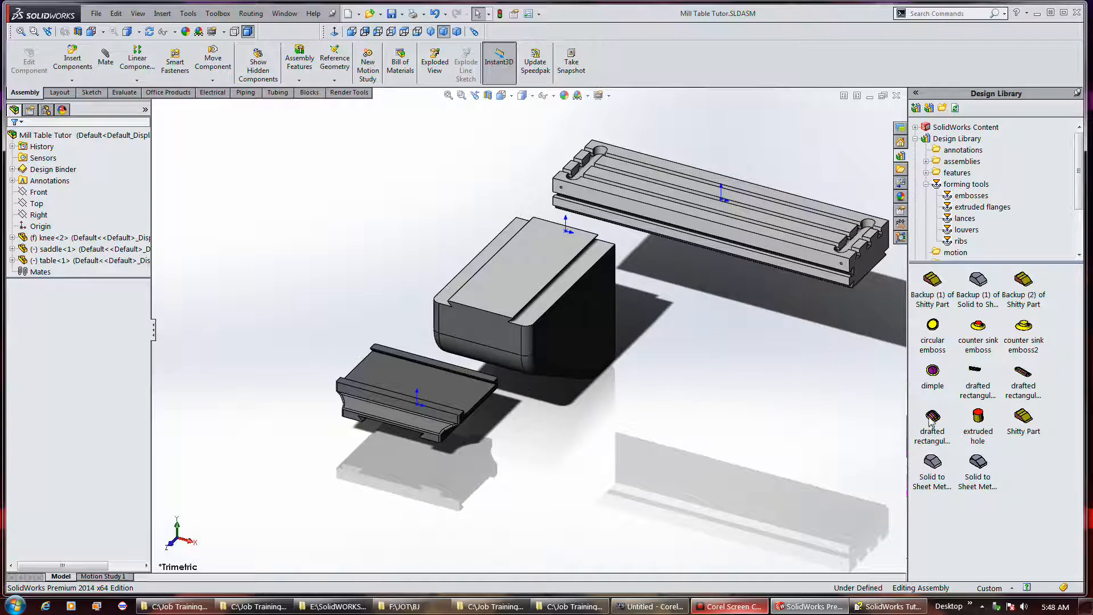
{"action": "left_click", "coordinate": [735, 608]}
{"action": "left_click", "coordinate": [734, 608]}
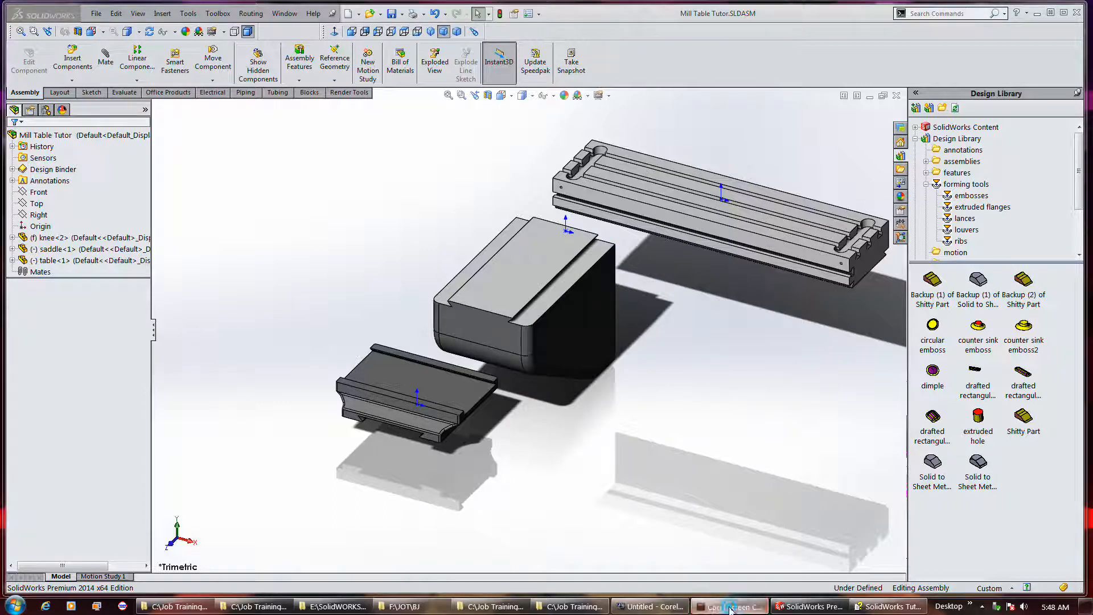
Select the saddle, knee and table components in turn to check which are fixed and which are floating.
{"action": "left_click", "coordinate": [33, 261]}
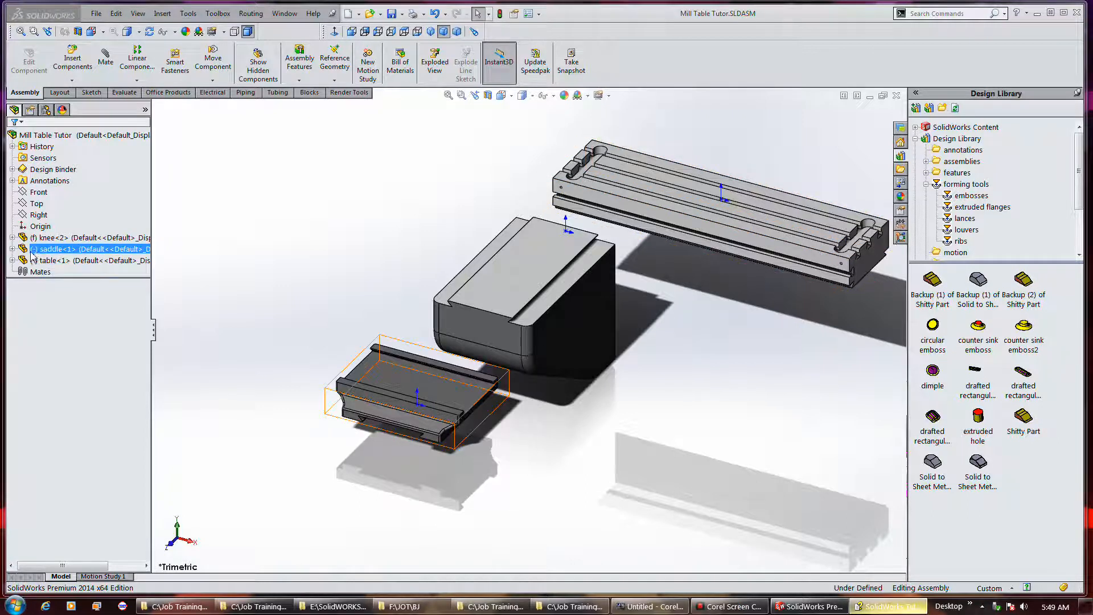
{"action": "left_click", "coordinate": [419, 393]}
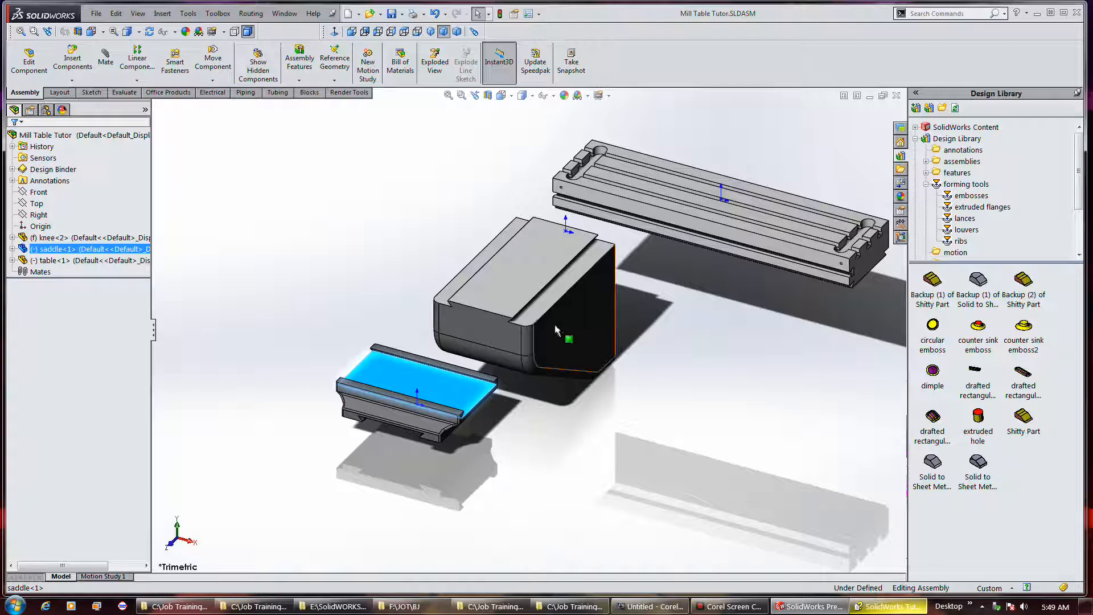
{"action": "left_click", "coordinate": [535, 295]}
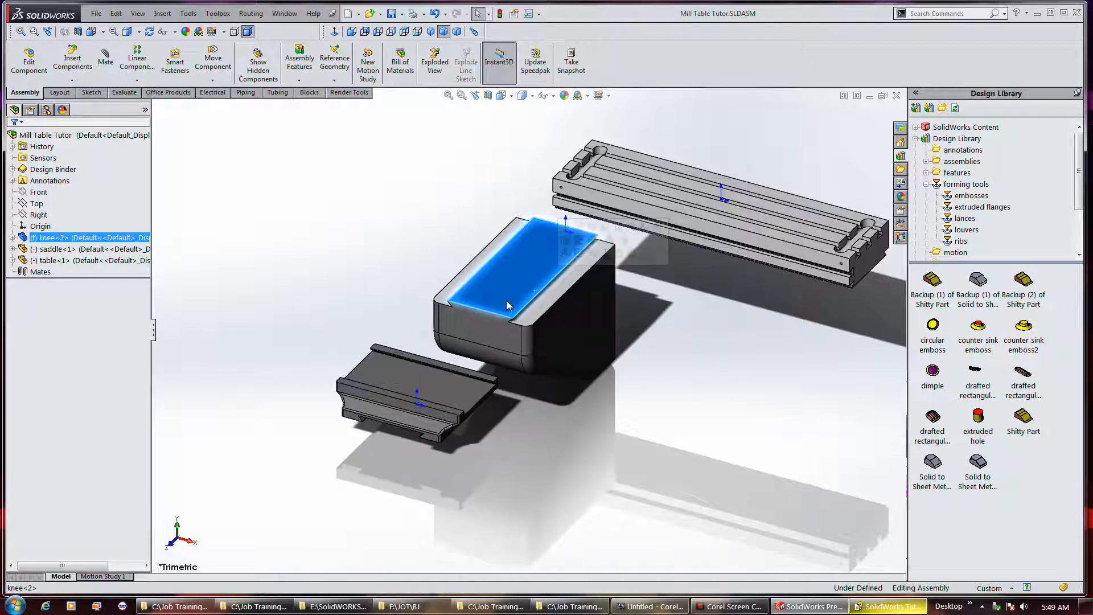
{"action": "left_click", "coordinate": [539, 319]}
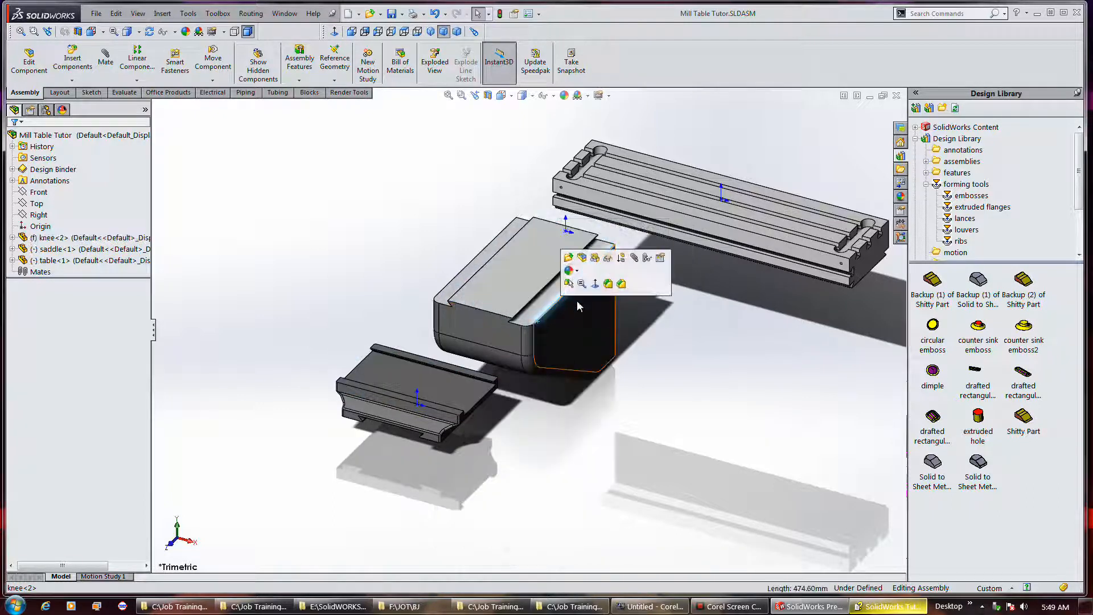
{"action": "left_click", "coordinate": [719, 225]}
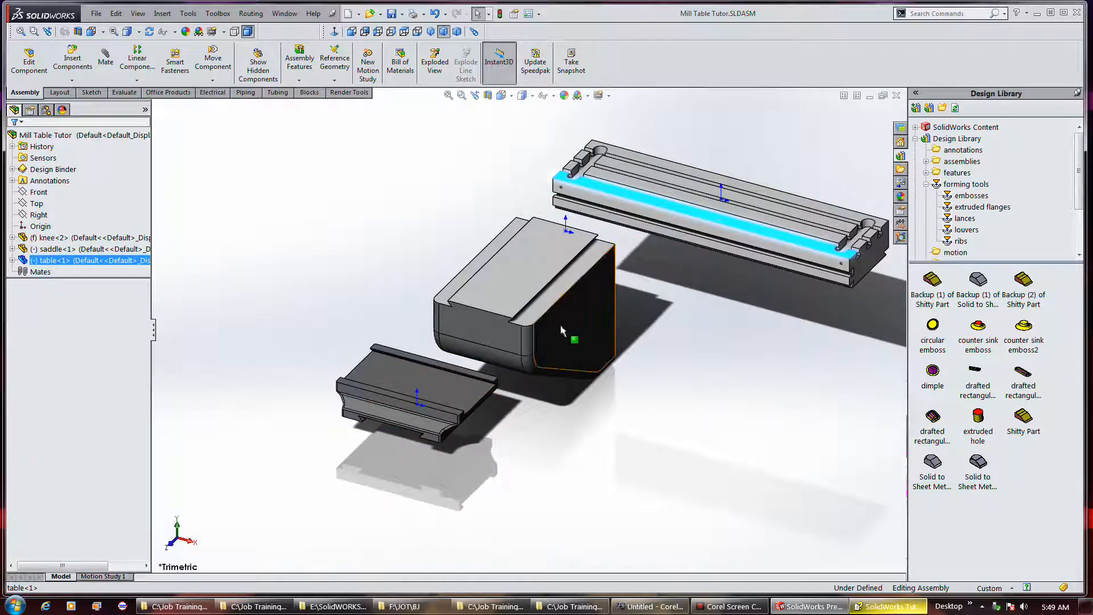
{"action": "left_click", "coordinate": [570, 359]}
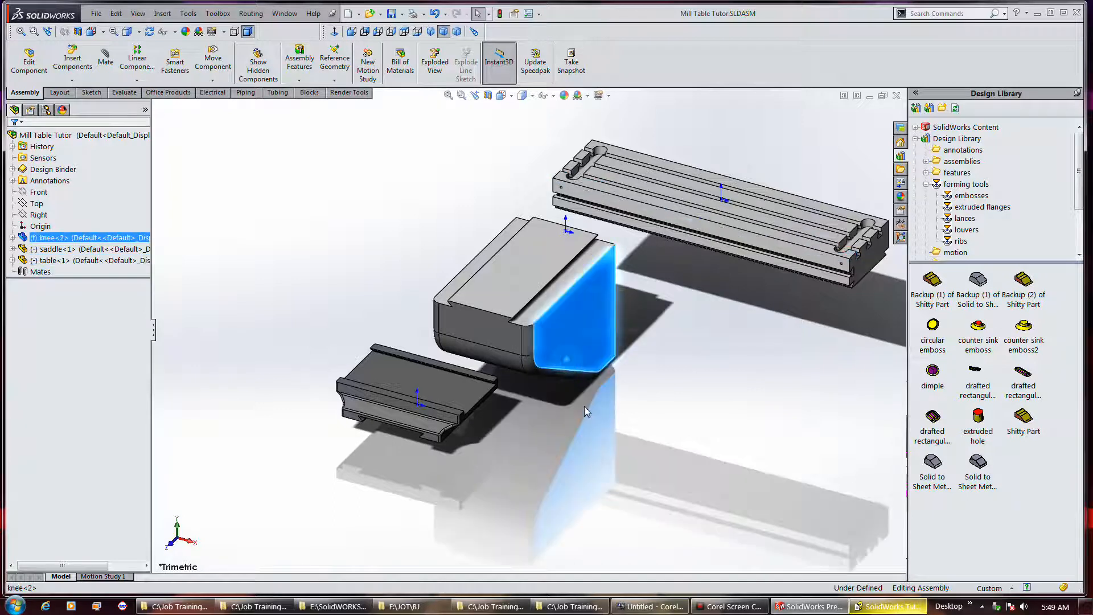
{"action": "left_click", "coordinate": [78, 239]}
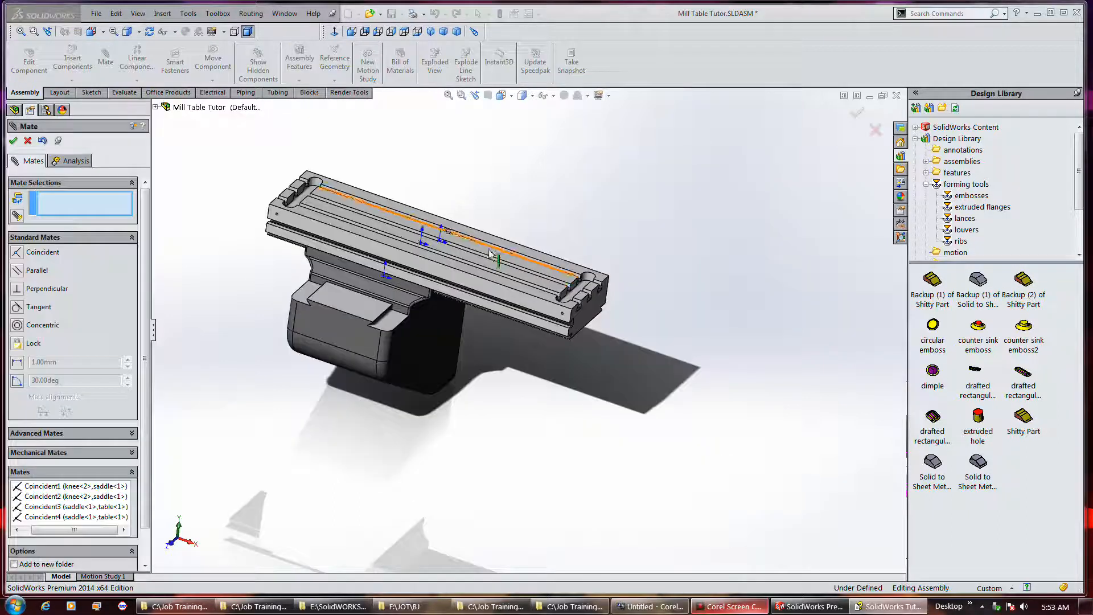
Slide the mated table along the saddle to test its range of motion.
{"action": "left_click_drag", "start_coordinate": [520, 274], "coordinate": [477, 274]}
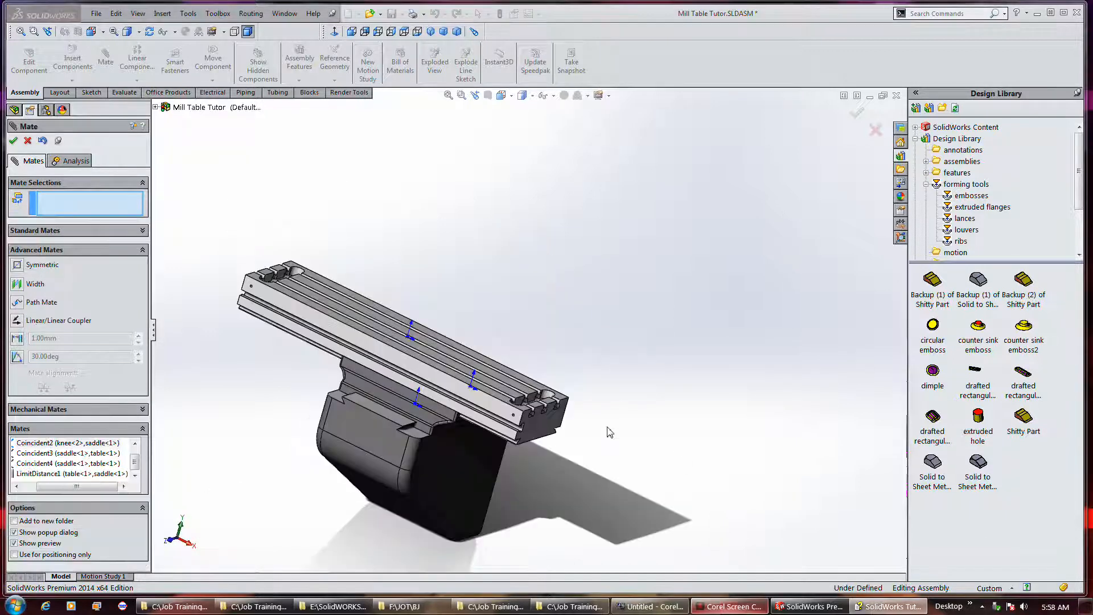
{"action": "left_click_drag", "start_coordinate": [522, 433], "coordinate": [561, 464]}
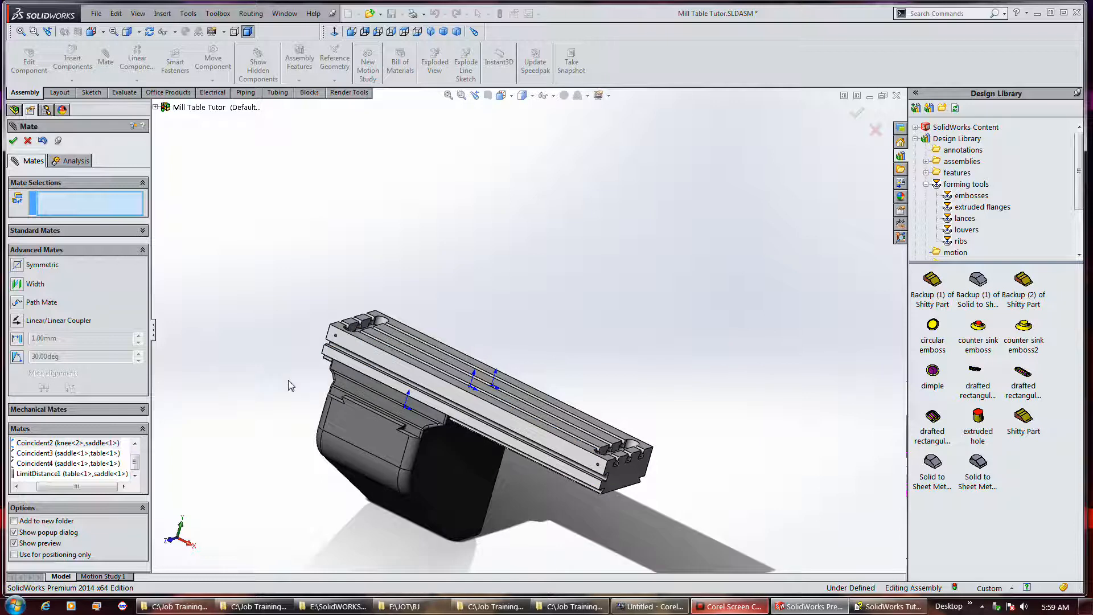
Start a limit distance mate between the front face of the knee and the front face of the saddle.
{"action": "left_click_drag", "start_coordinate": [365, 391], "coordinate": [404, 399]}
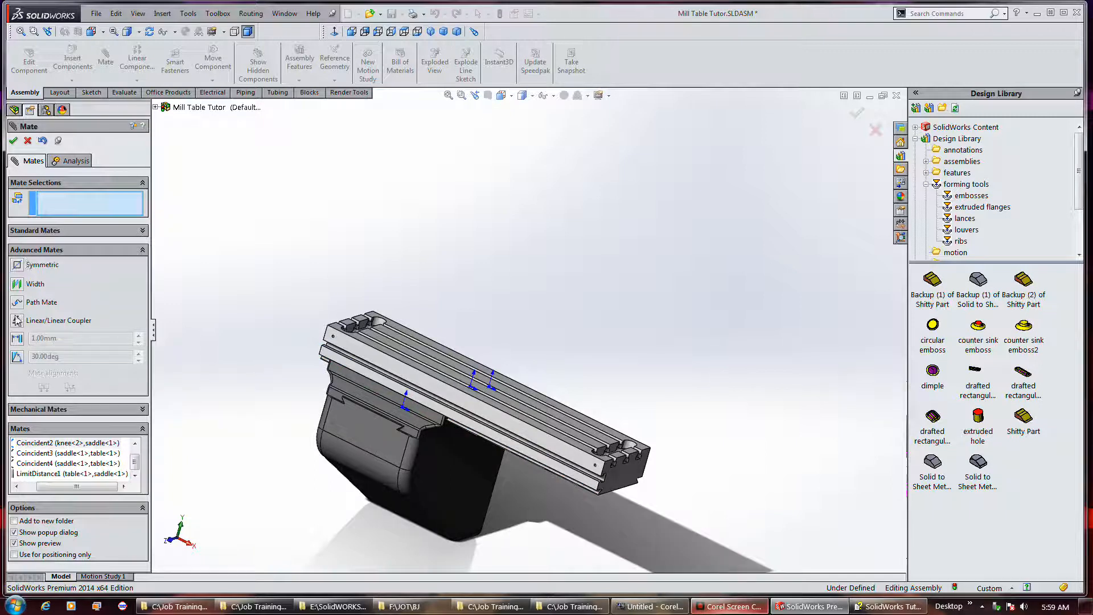
{"action": "left_click", "coordinate": [17, 339]}
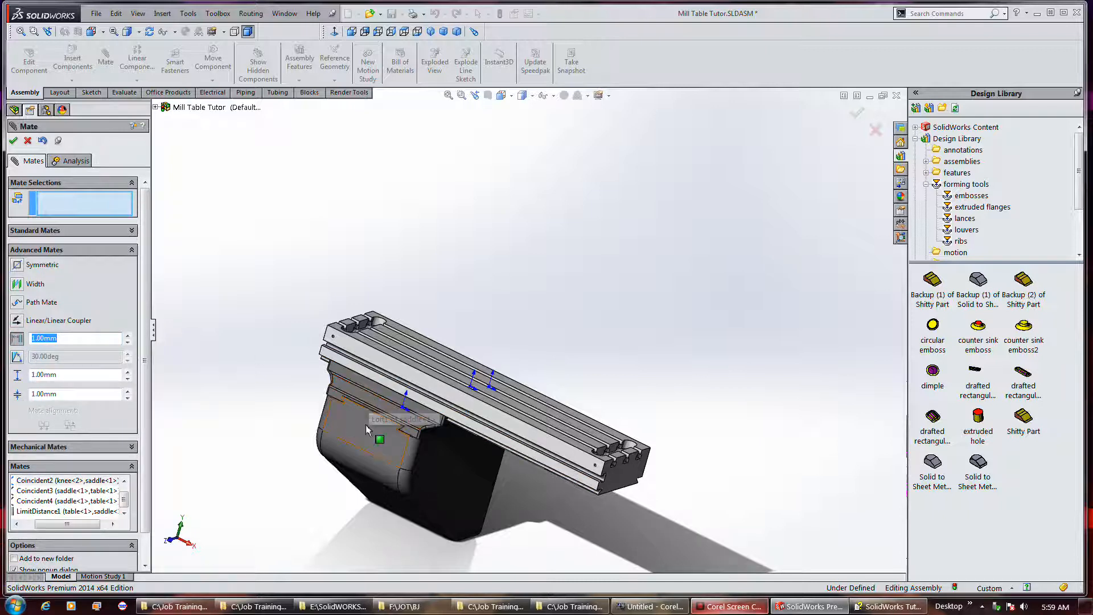
{"action": "scroll", "coordinate": [367, 425], "scroll_direction": "down", "scroll_amount": 4}
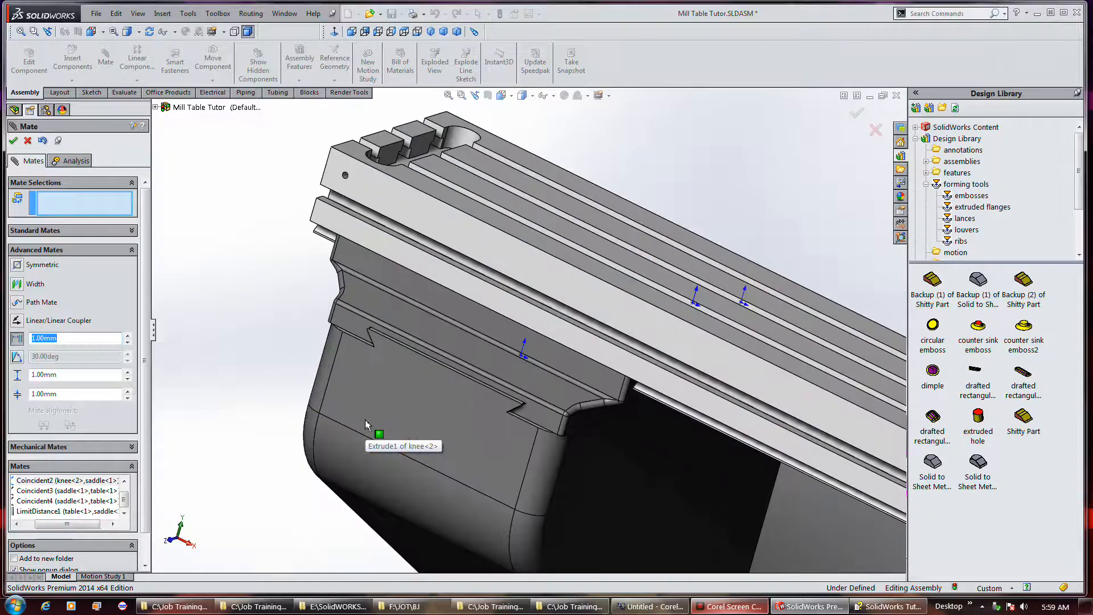
{"action": "left_click", "coordinate": [462, 392]}
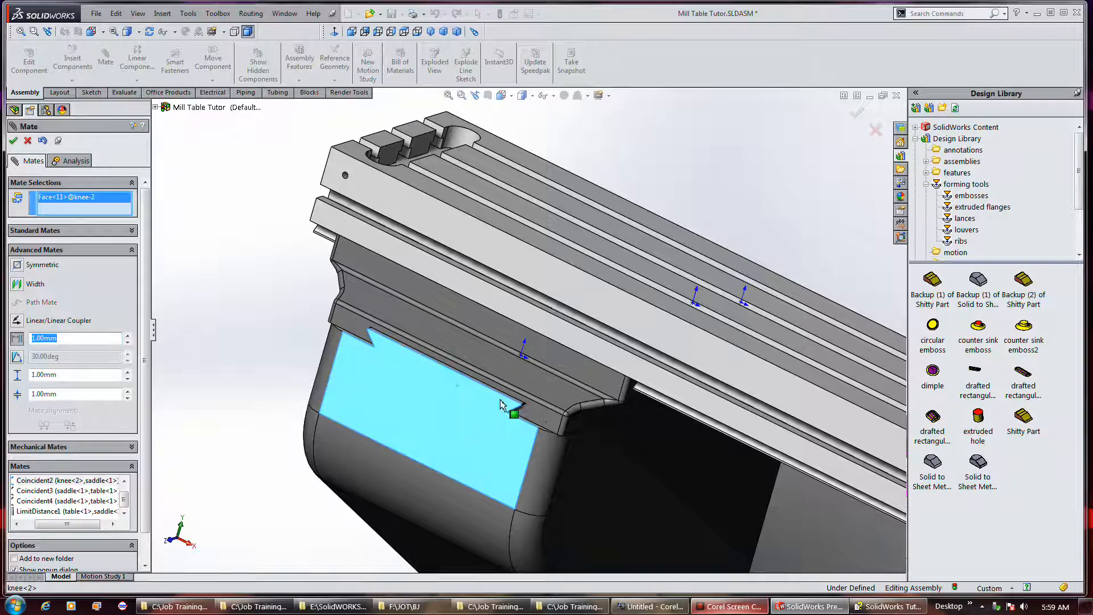
{"action": "left_click", "coordinate": [545, 419]}
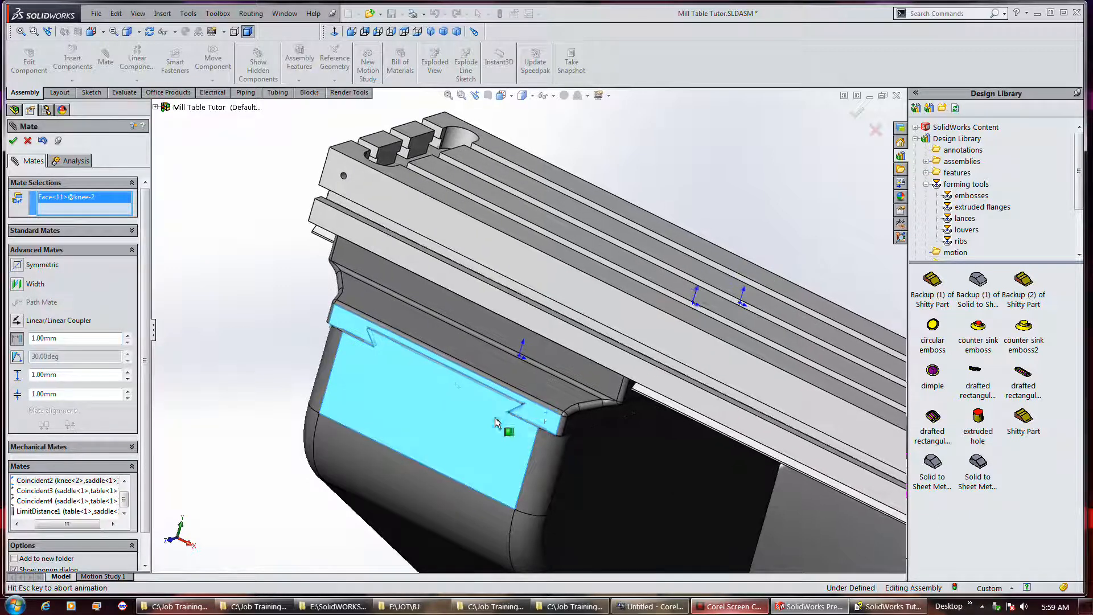
Set the knee-to-saddle limit distance to a maximum of 200 mm and a minimum of 0 mm, and apply the mate.
{"action": "left_click", "coordinate": [73, 389]}
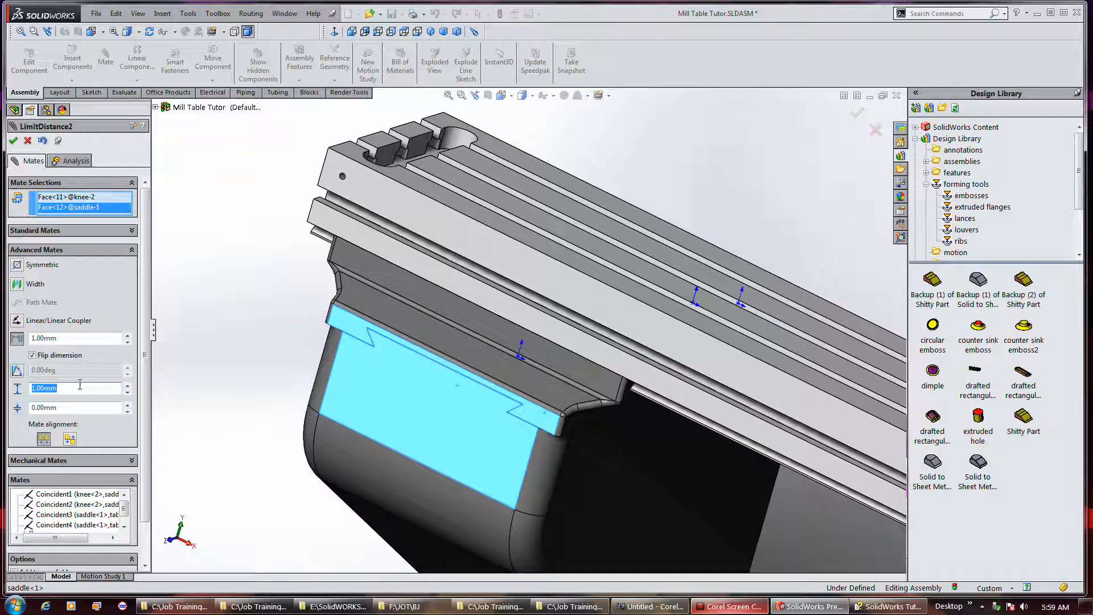
{"action": "middle_click_drag", "start_coordinate": [340, 341], "coordinate": [299, 262]}
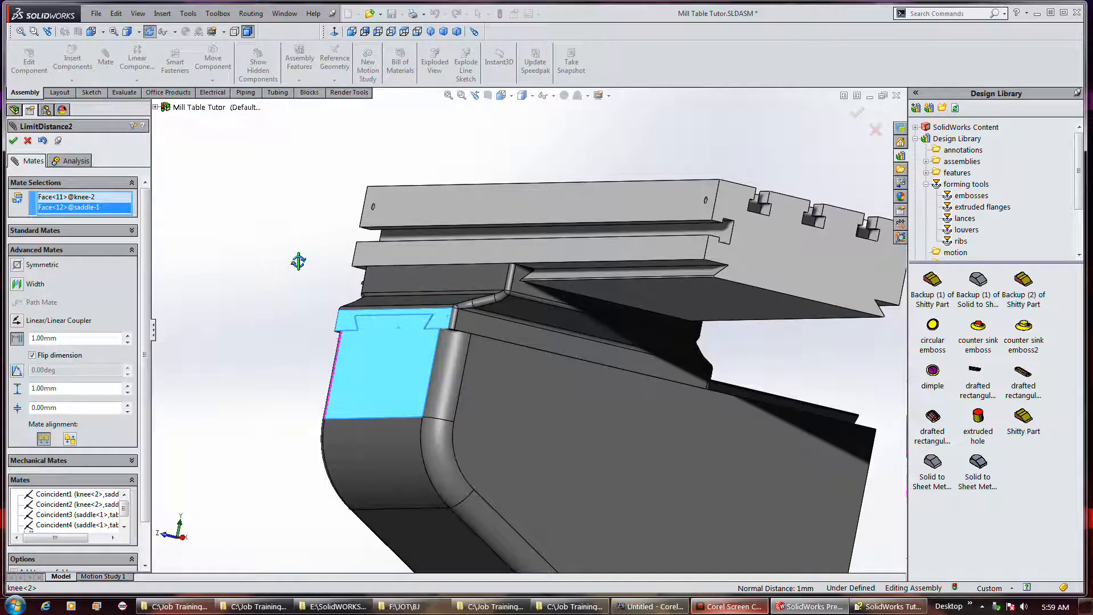
{"action": "left_click", "coordinate": [83, 406]}
{"action": "left_click", "coordinate": [81, 387]}
{"action": "type", "text": "5"}
{"action": "key", "text": "BackSpace"}
{"action": "type", "text": "2"}
{"action": "left_click", "coordinate": [92, 407]}
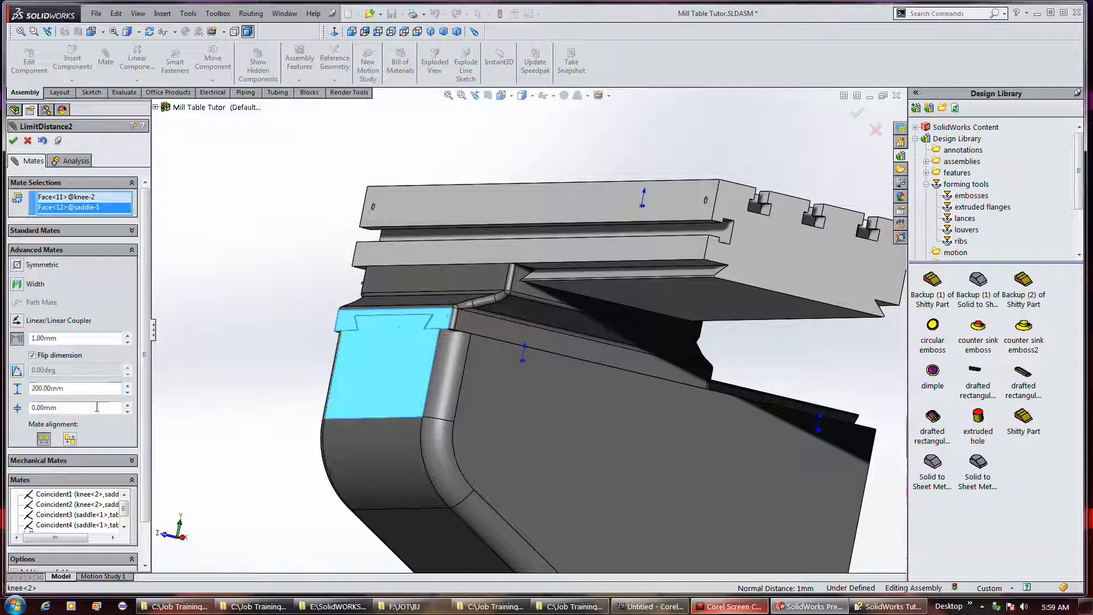
{"action": "left_click", "coordinate": [13, 141]}
Slide the saddle and table over the knee to test both travel ranges, and close the Mate command.
{"action": "left_click_drag", "start_coordinate": [562, 266], "coordinate": [643, 290]}
{"action": "middle_click_drag", "start_coordinate": [538, 236], "coordinate": [464, 245]}
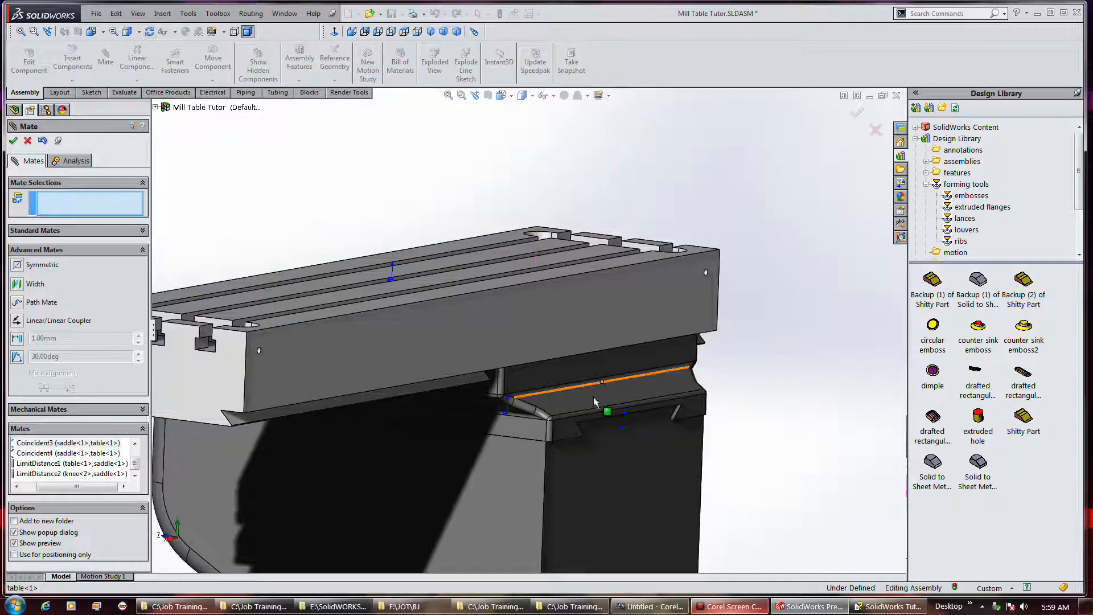
{"action": "scroll", "coordinate": [624, 399], "scroll_direction": "up", "scroll_amount": 3}
{"action": "left_click", "coordinate": [440, 341]}
{"action": "left_click_drag", "start_coordinate": [440, 342], "coordinate": [326, 340]}
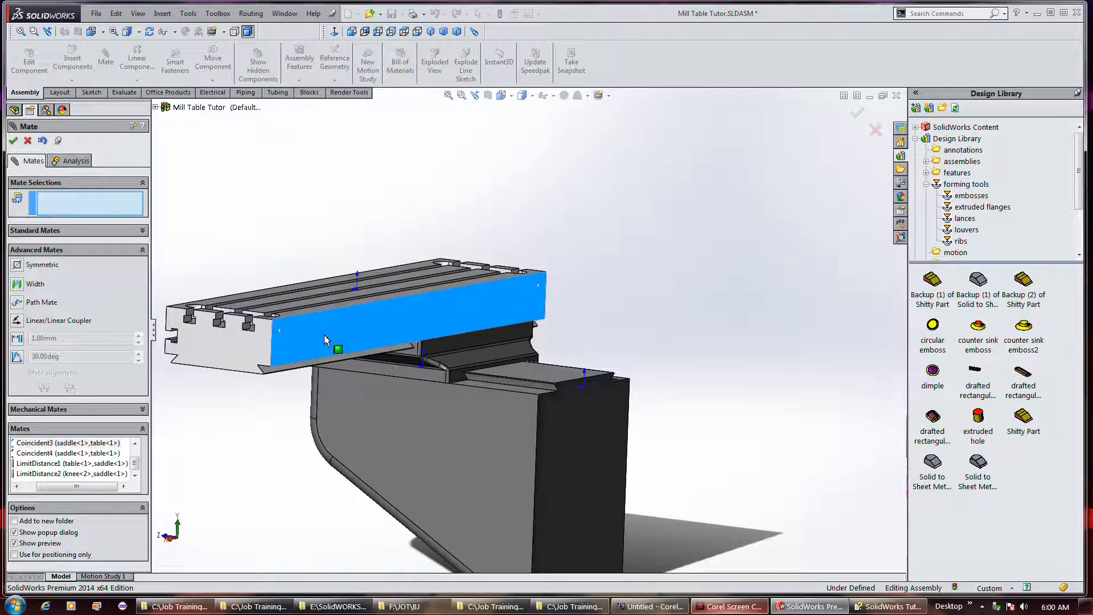
{"action": "left_click_drag", "start_coordinate": [325, 340], "coordinate": [554, 389]}
{"action": "middle_click_drag", "start_coordinate": [553, 385], "coordinate": [490, 348]}
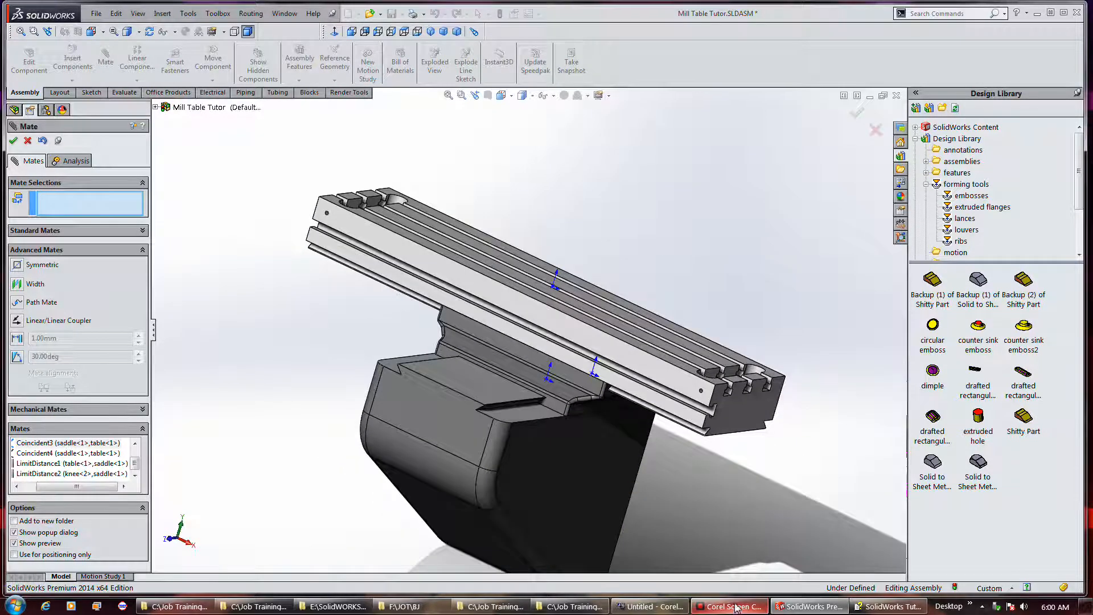
{"action": "key", "text": "Escape"}
Highlight the Table Travel and Saddle Travel mates together to inspect their faces, and slide the table and saddle again.
{"action": "left_click", "coordinate": [125, 333]}
{"action": "left_click", "coordinate": [100, 340], "text": "ctrl"}
{"action": "left_click", "coordinate": [73, 340], "text": "ctrl"}
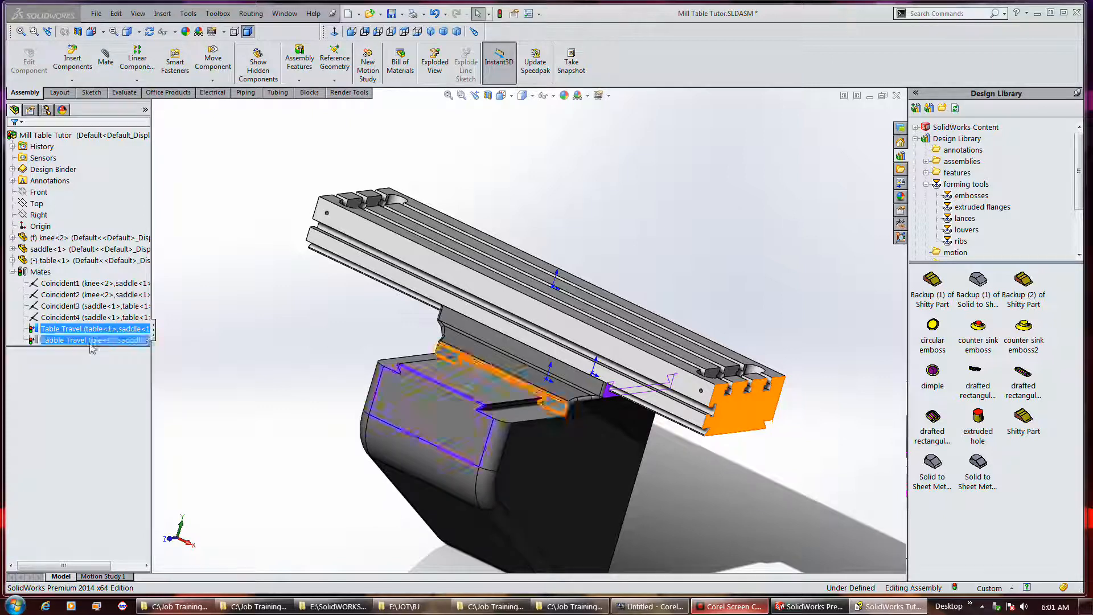
{"action": "left_click_drag", "start_coordinate": [520, 285], "coordinate": [564, 332]}
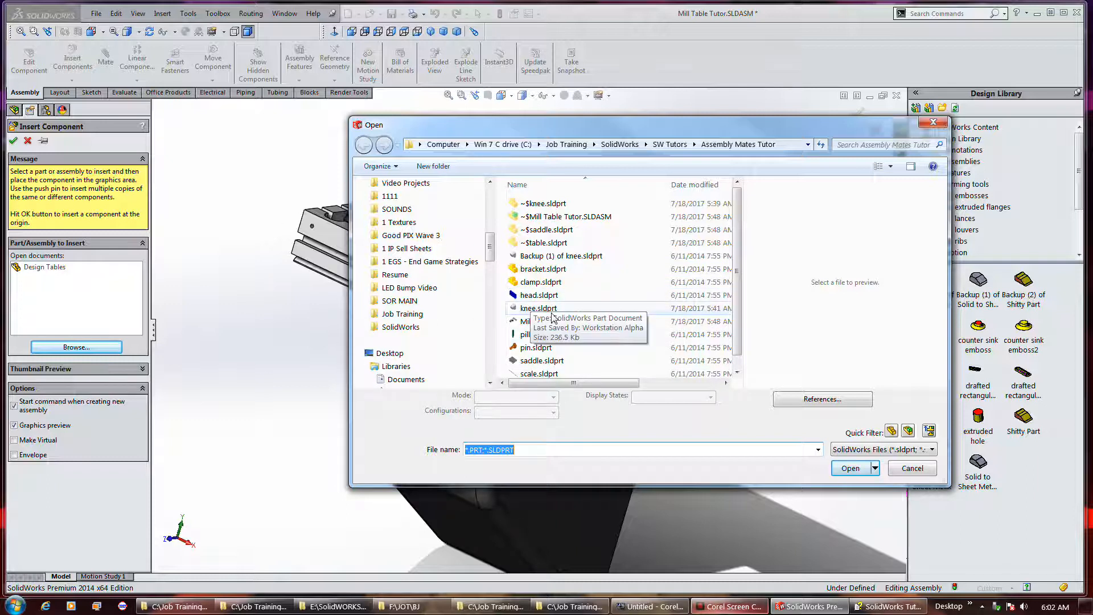
{"action": "left_click", "coordinate": [539, 295]}
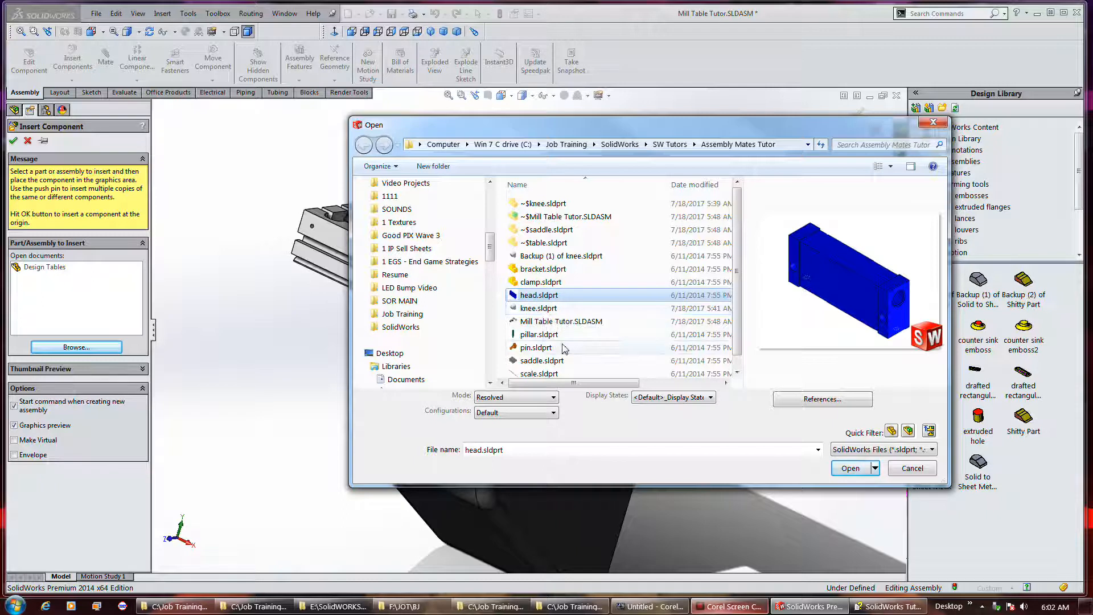
{"action": "left_click", "coordinate": [544, 268], "text": "ctrl"}
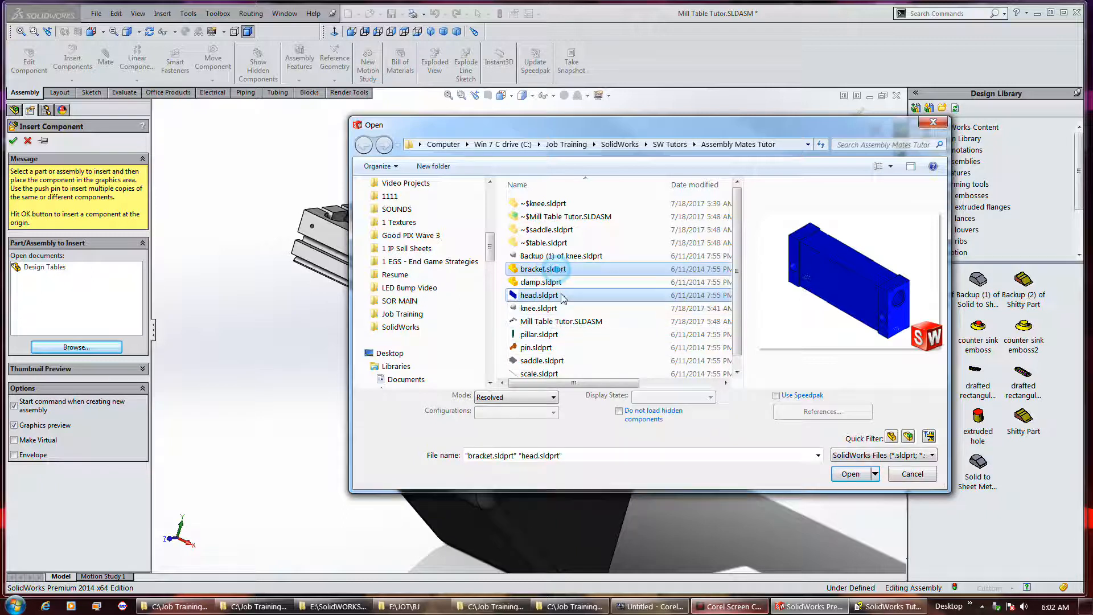
{"action": "left_click", "coordinate": [546, 373], "text": "ctrl"}
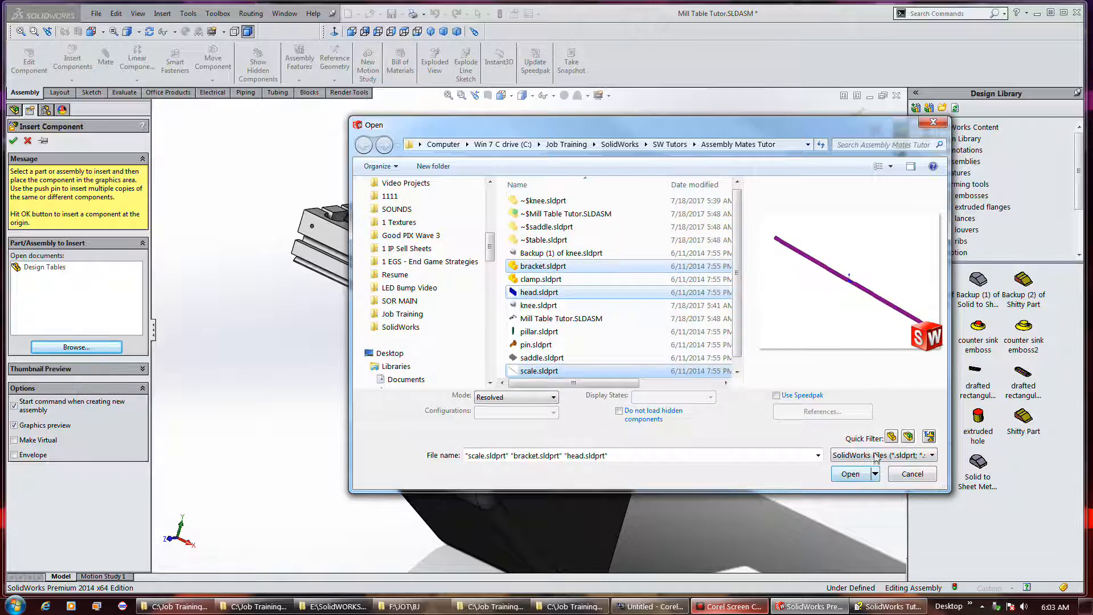
{"action": "left_click", "coordinate": [929, 436]}
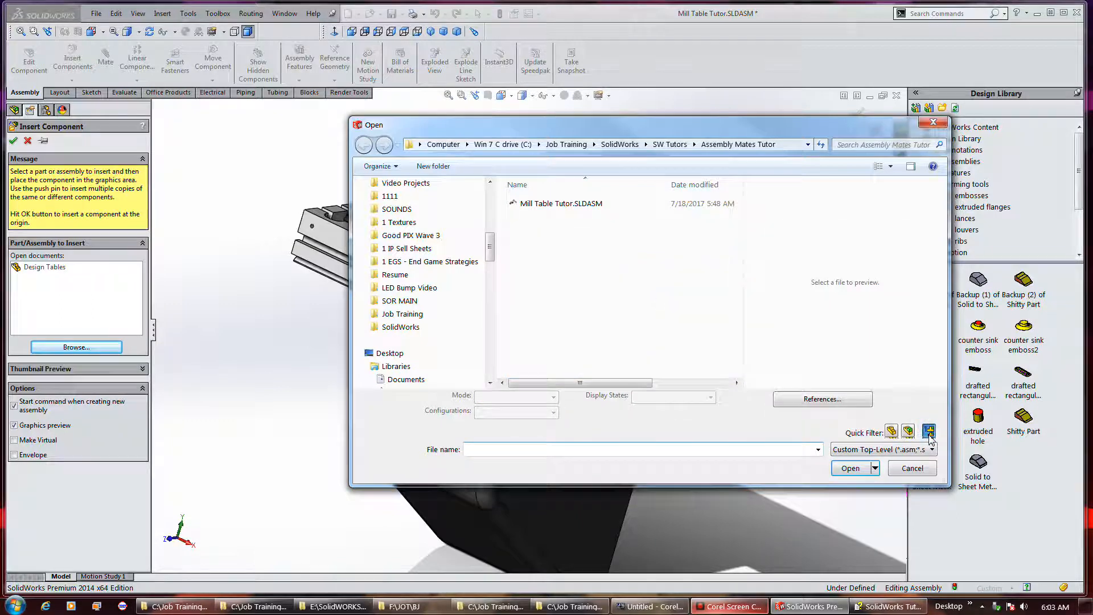
{"action": "left_click", "coordinate": [909, 434]}
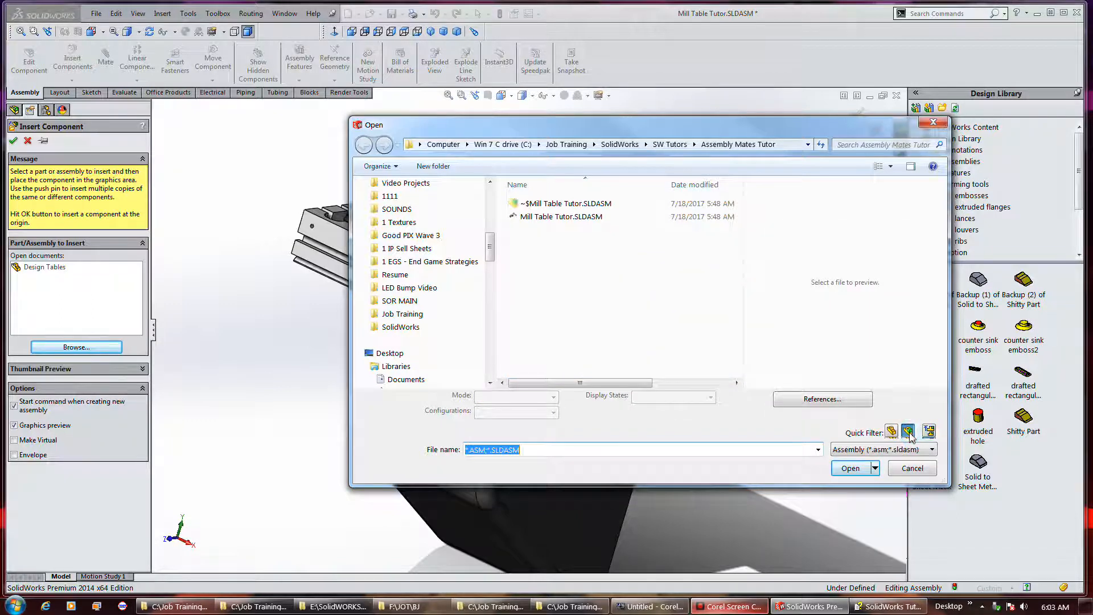
{"action": "left_click", "coordinate": [891, 431]}
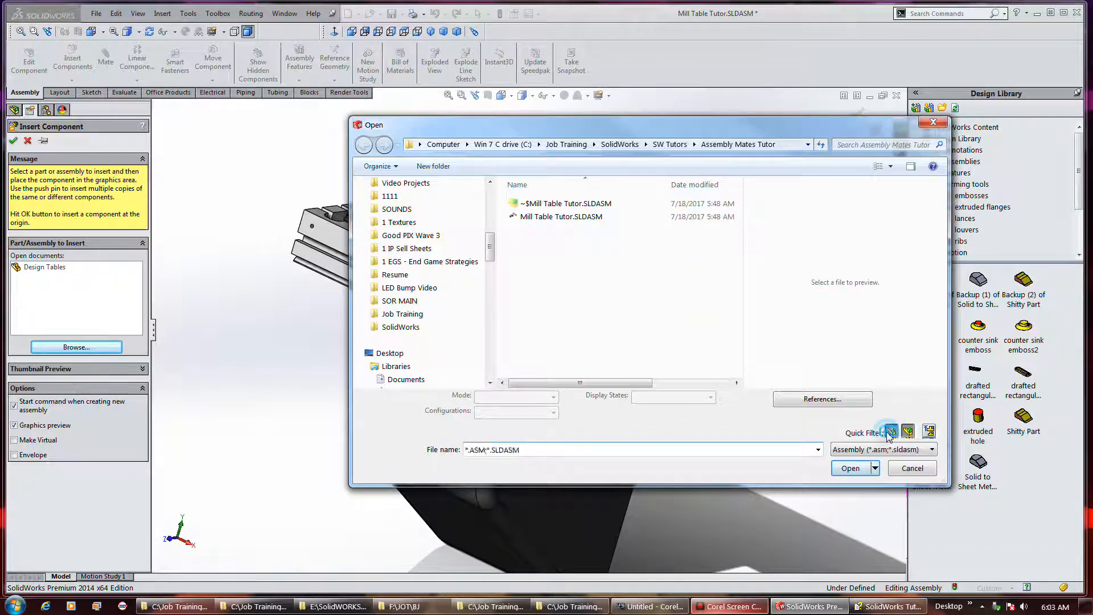
Insert the bracket, head and scale parts from the Assembly Mates Tutor folder and place them in free space above the table.
{"action": "left_click", "coordinate": [556, 271]}
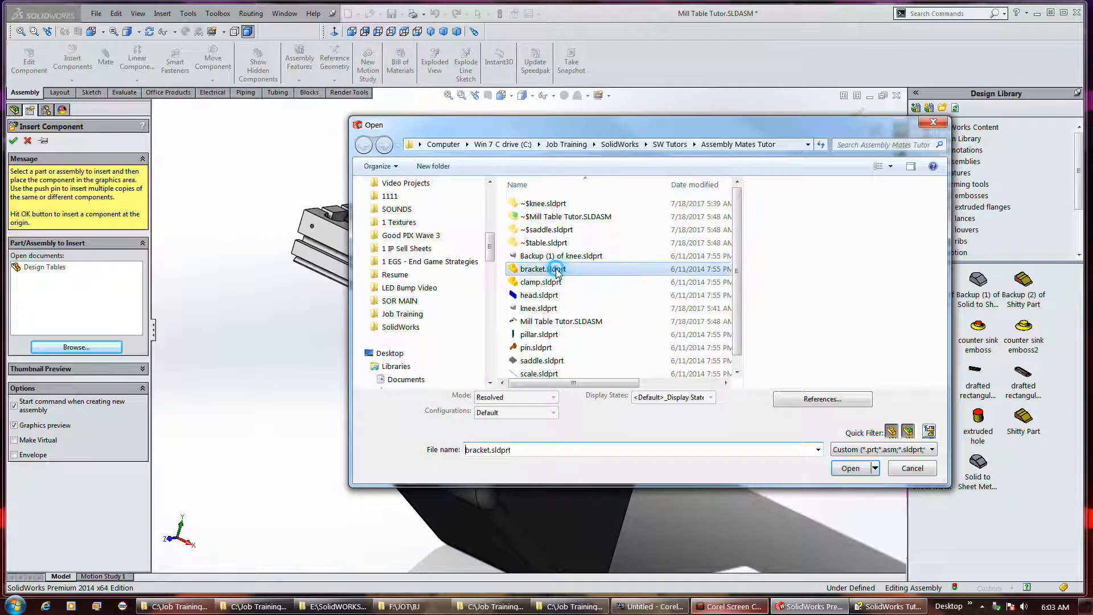
{"action": "left_click", "coordinate": [541, 295], "text": "ctrl"}
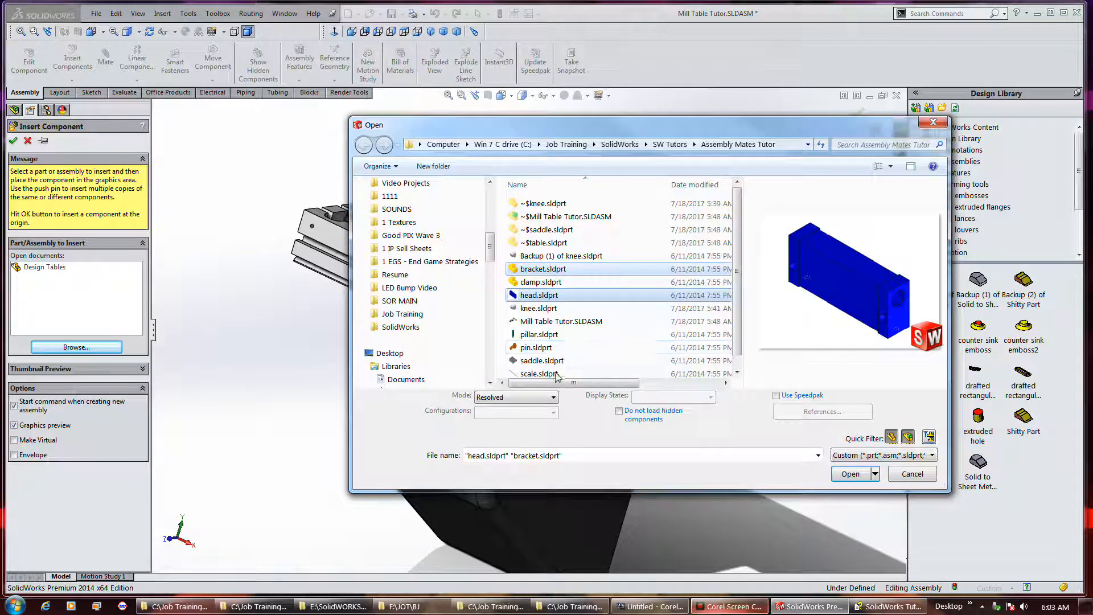
{"action": "left_click", "coordinate": [558, 375], "text": "ctrl"}
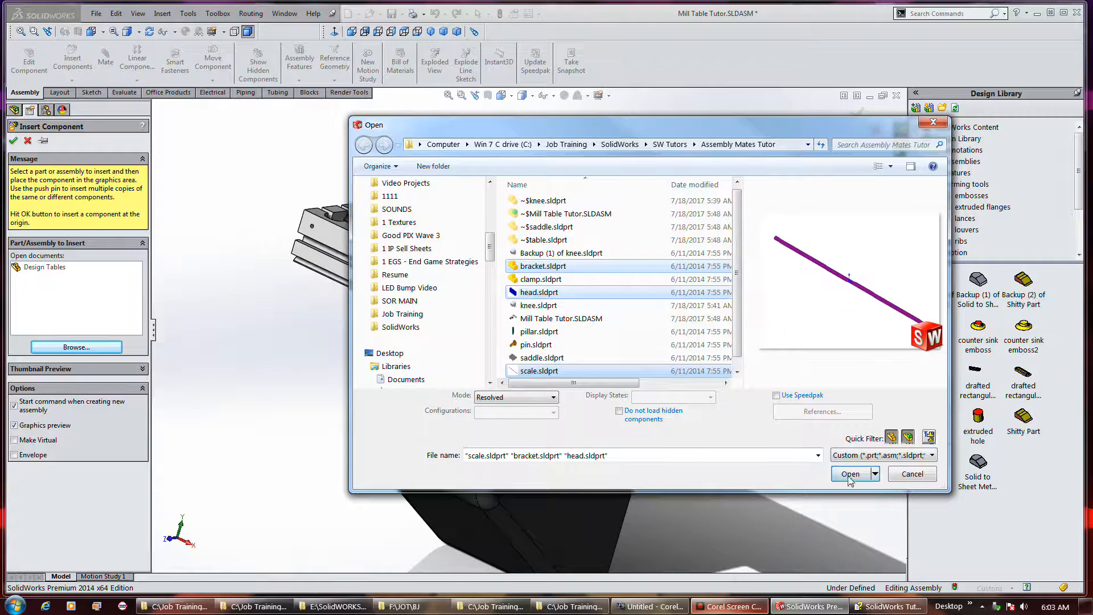
{"action": "left_click", "coordinate": [841, 476]}
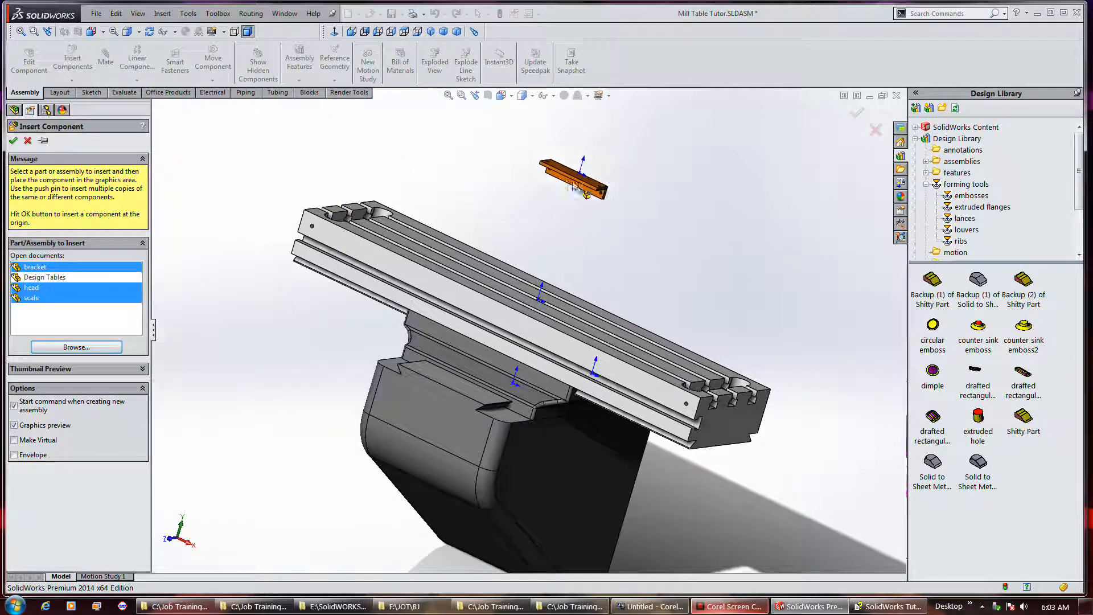
{"action": "left_click", "coordinate": [527, 177]}
{"action": "left_click", "coordinate": [610, 202]}
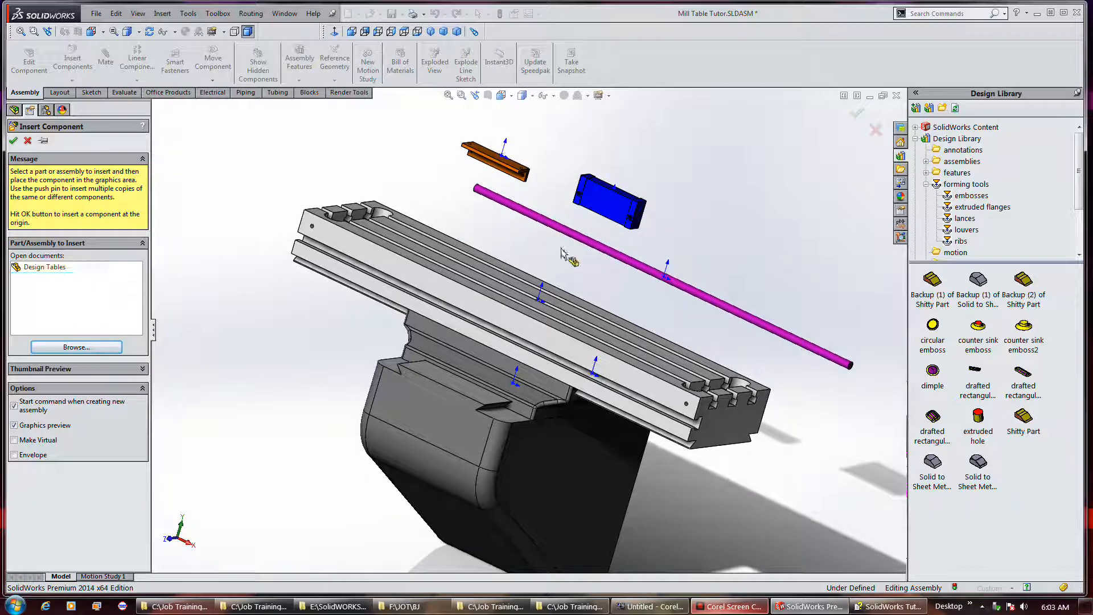
{"action": "left_click", "coordinate": [730, 606]}
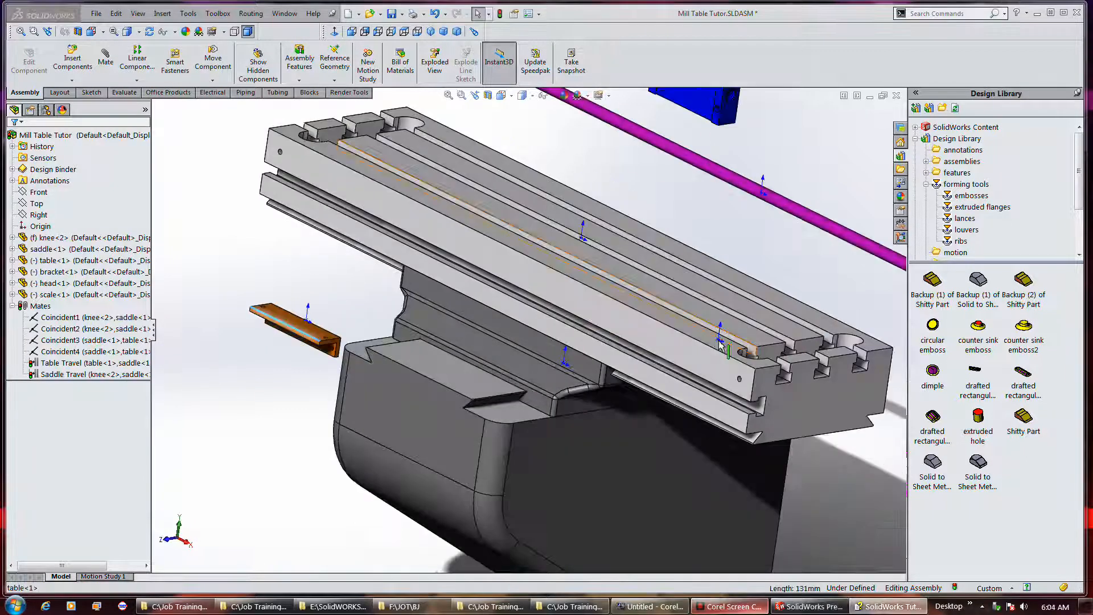
Hide the table component to expose the saddle.
{"action": "right_click", "coordinate": [588, 305]}
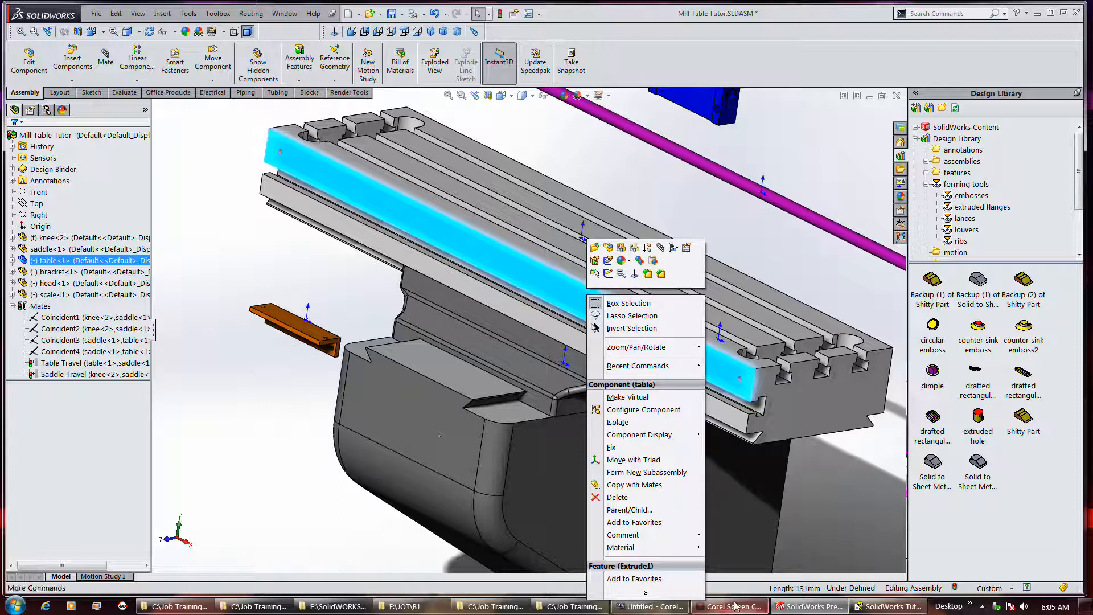
{"action": "key", "text": "Escape"}
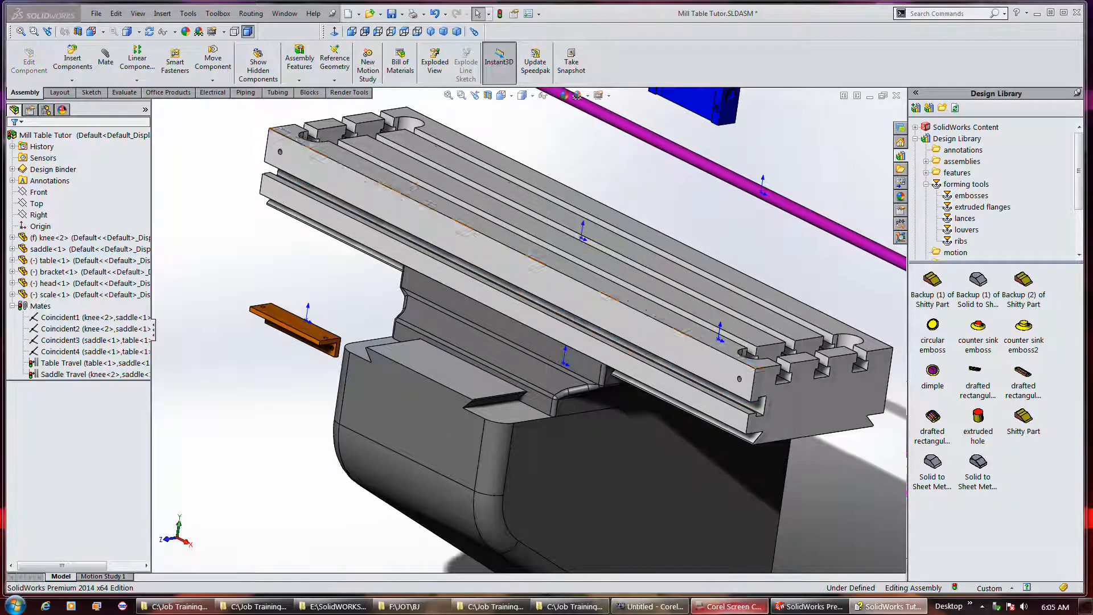
{"action": "right_click", "coordinate": [373, 209]}
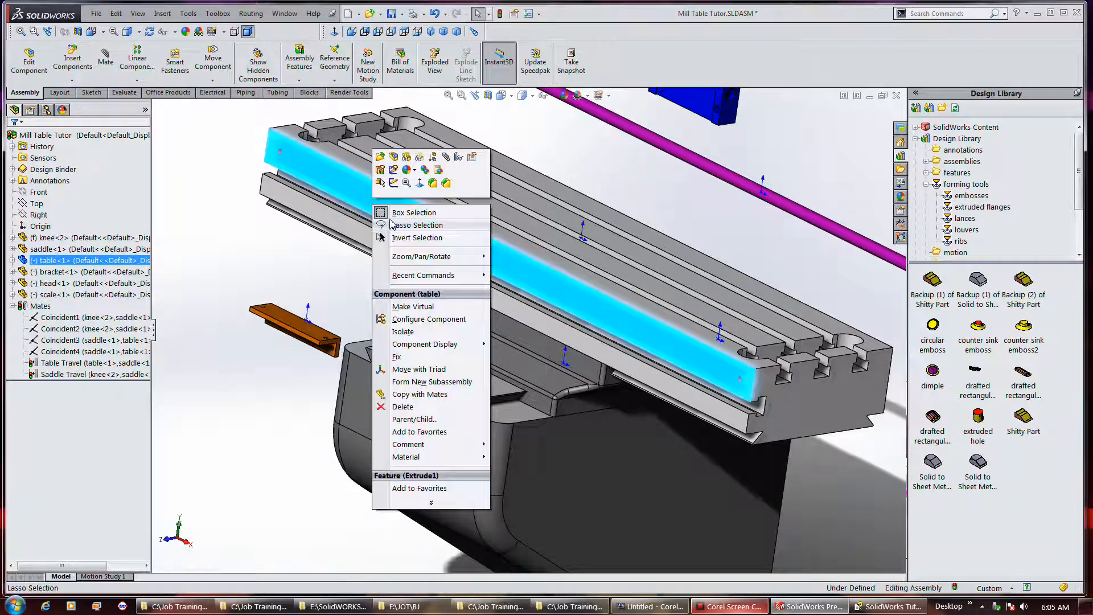
{"action": "left_click", "coordinate": [406, 158]}
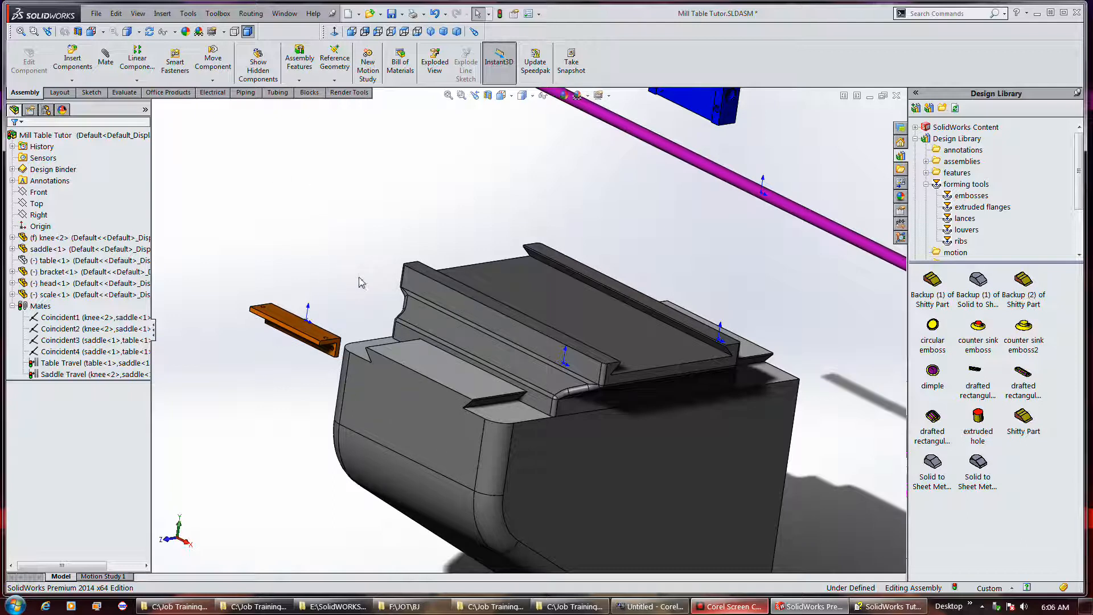
Mate the bracket's long vertical side face coincident with the outer side face of the saddle's front rail.
{"action": "left_click", "coordinate": [106, 61]}
{"action": "middle_click_drag", "start_coordinate": [294, 222], "coordinate": [367, 306]}
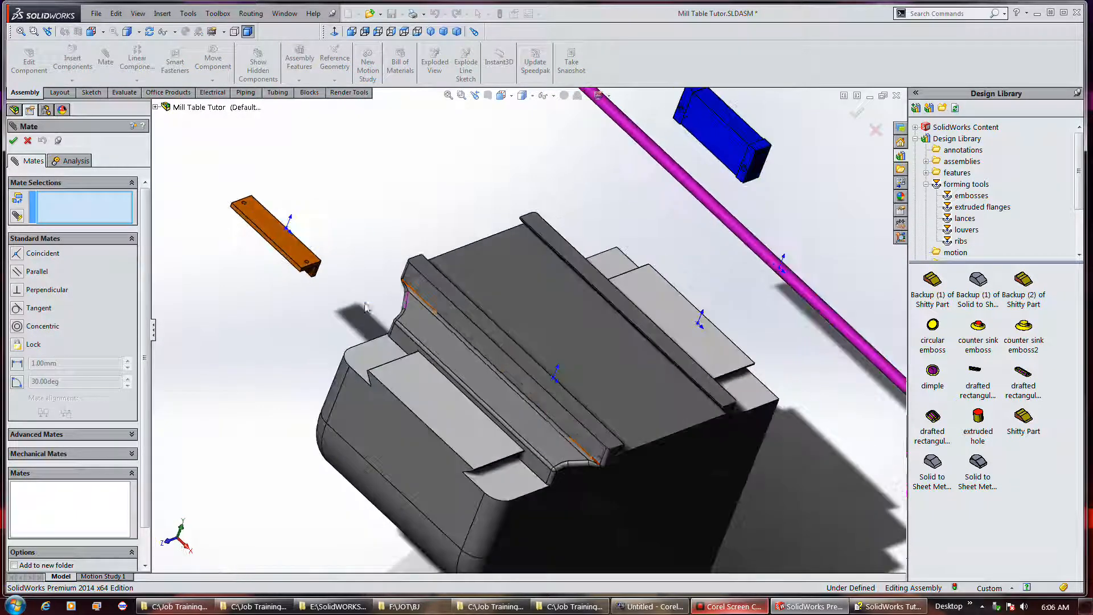
{"action": "left_click", "coordinate": [450, 319]}
{"action": "middle_click_drag", "start_coordinate": [390, 219], "coordinate": [417, 215]}
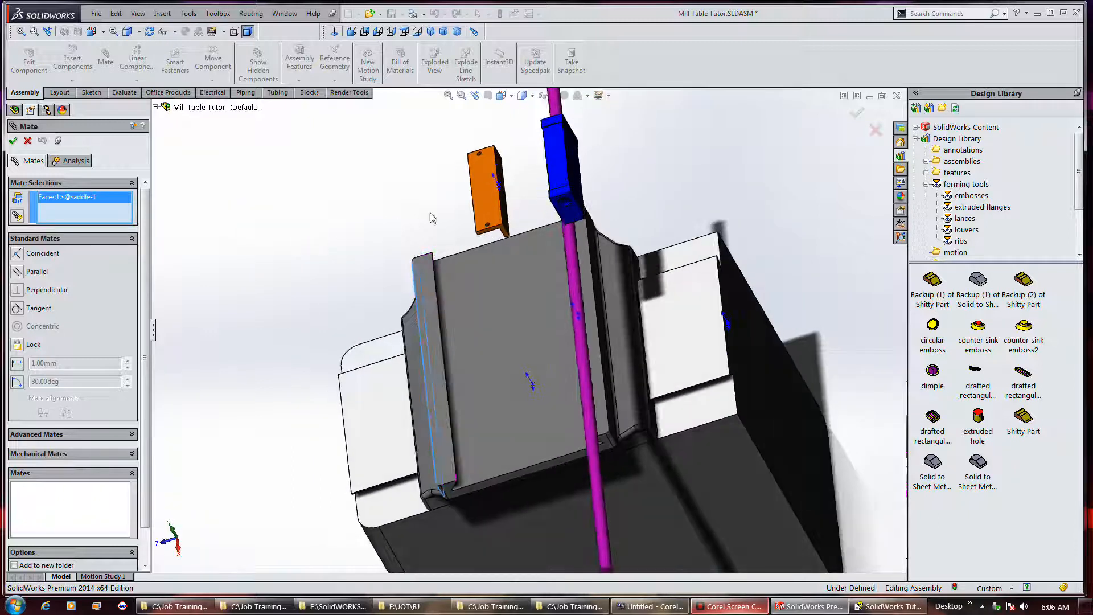
{"action": "left_click", "coordinate": [506, 224]}
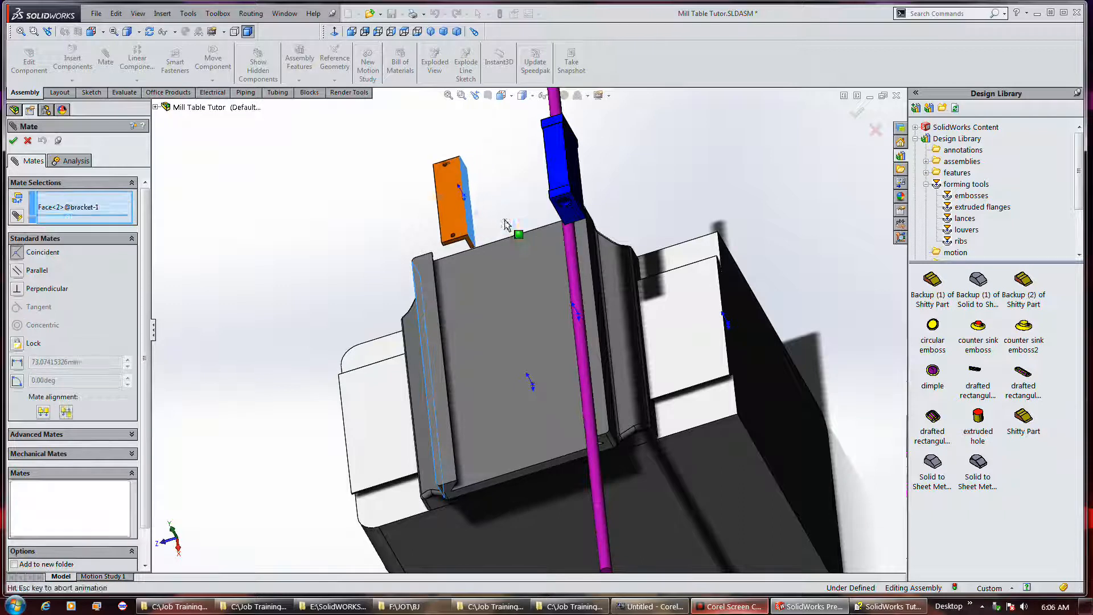
{"action": "left_click", "coordinate": [397, 205]}
Add a 3 mm distance mate between the top face of the saddle's front rail and the bracket's top face.
{"action": "middle_click_drag", "start_coordinate": [318, 207], "coordinate": [364, 171]}
{"action": "left_click", "coordinate": [415, 300]}
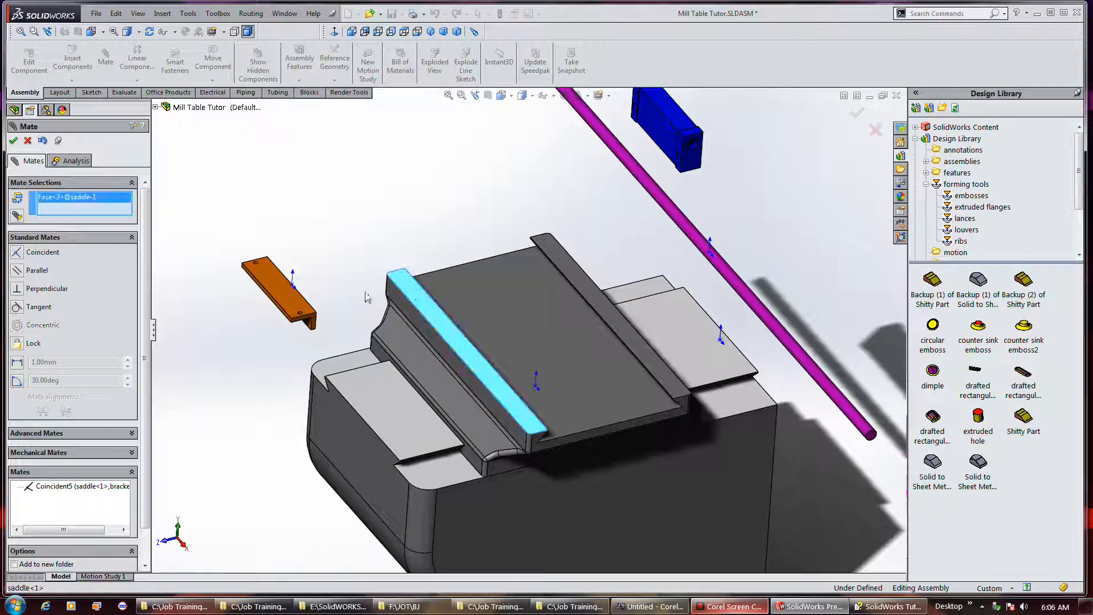
{"action": "left_click", "coordinate": [283, 302]}
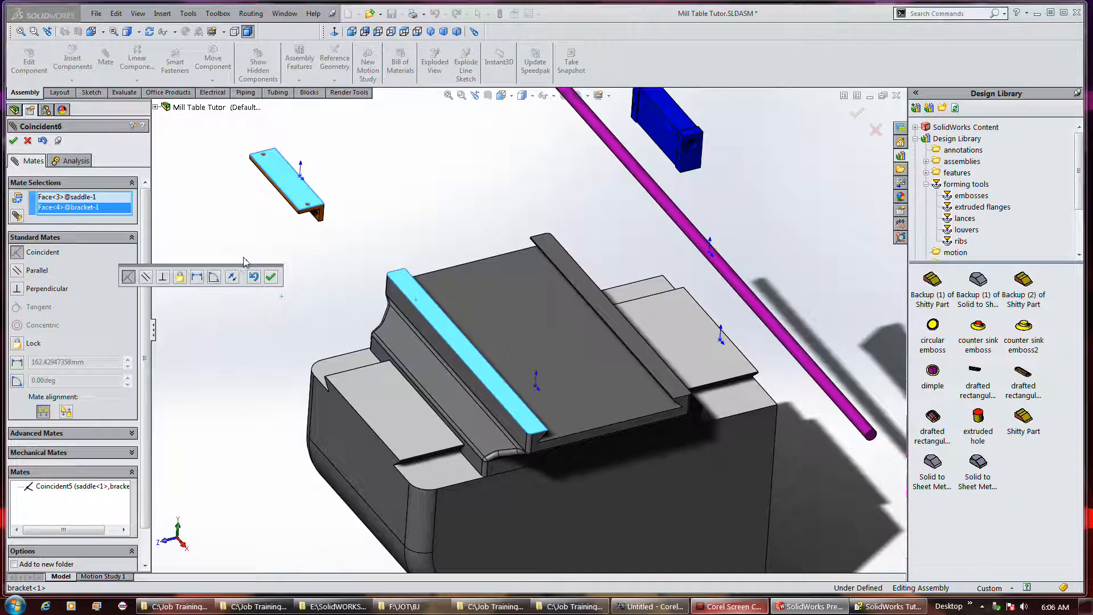
{"action": "left_click", "coordinate": [196, 277]}
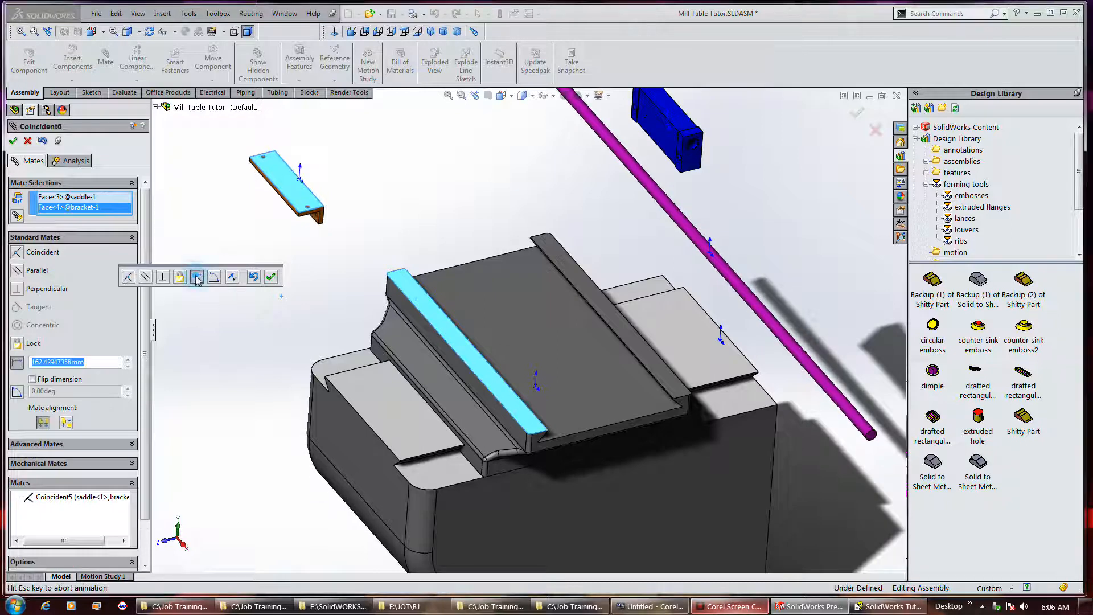
{"action": "left_click", "coordinate": [107, 362]}
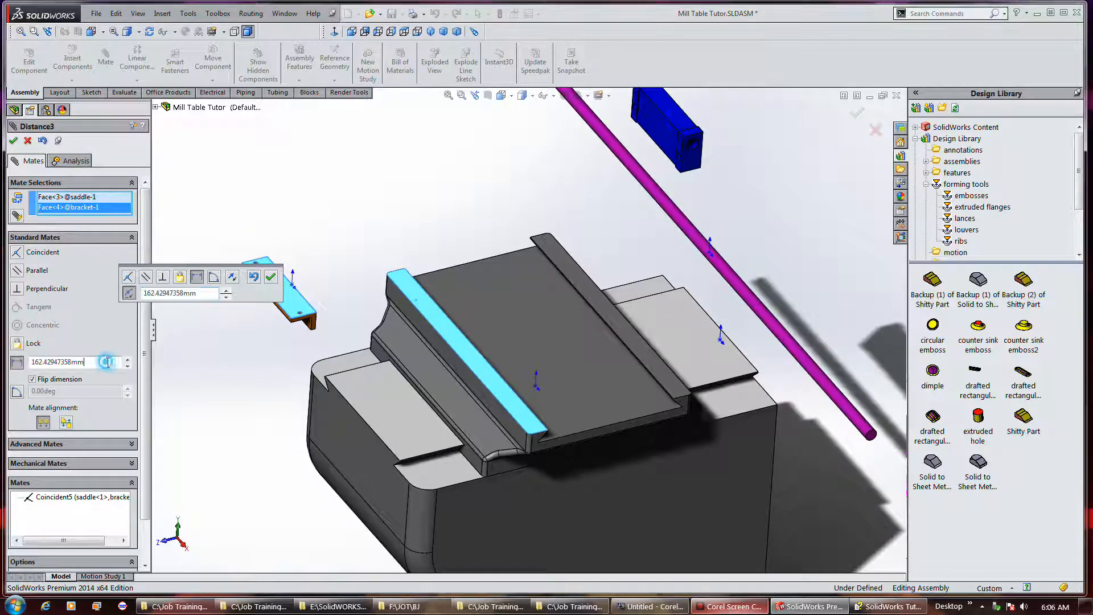
{"action": "type", "text": "3"}
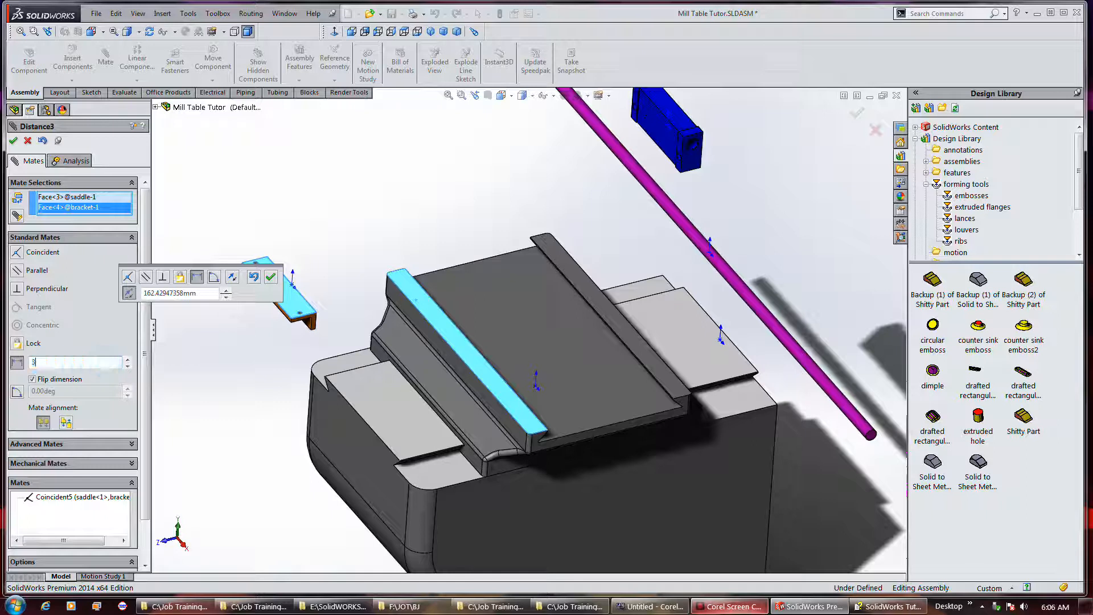
{"action": "key", "text": "Return"}
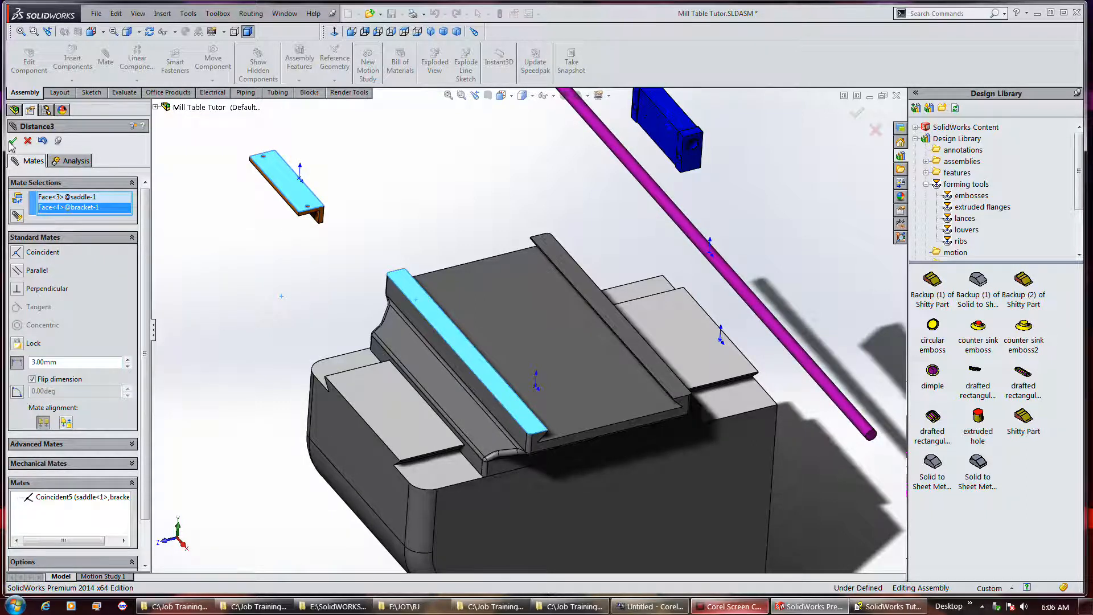
{"action": "left_click", "coordinate": [12, 142]}
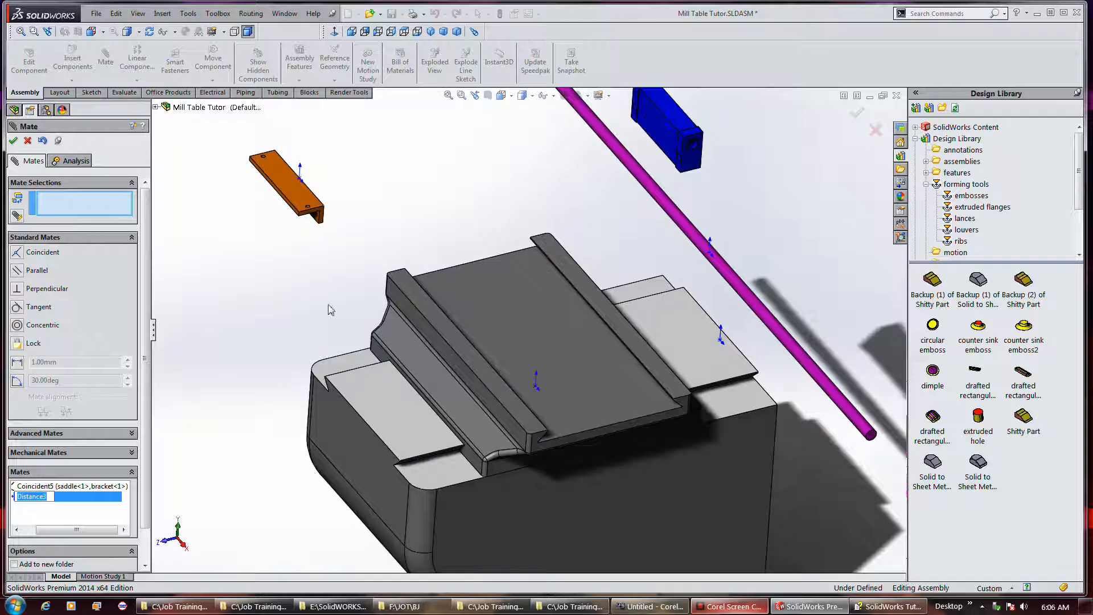
Centre the bracket along the saddle with a Width mate, using the bracket's two end faces as width and the saddle's two end faces as tab.
{"action": "middle_click_drag", "start_coordinate": [385, 393], "coordinate": [408, 396]}
{"action": "scroll", "coordinate": [415, 393], "scroll_direction": "up", "scroll_amount": 2}
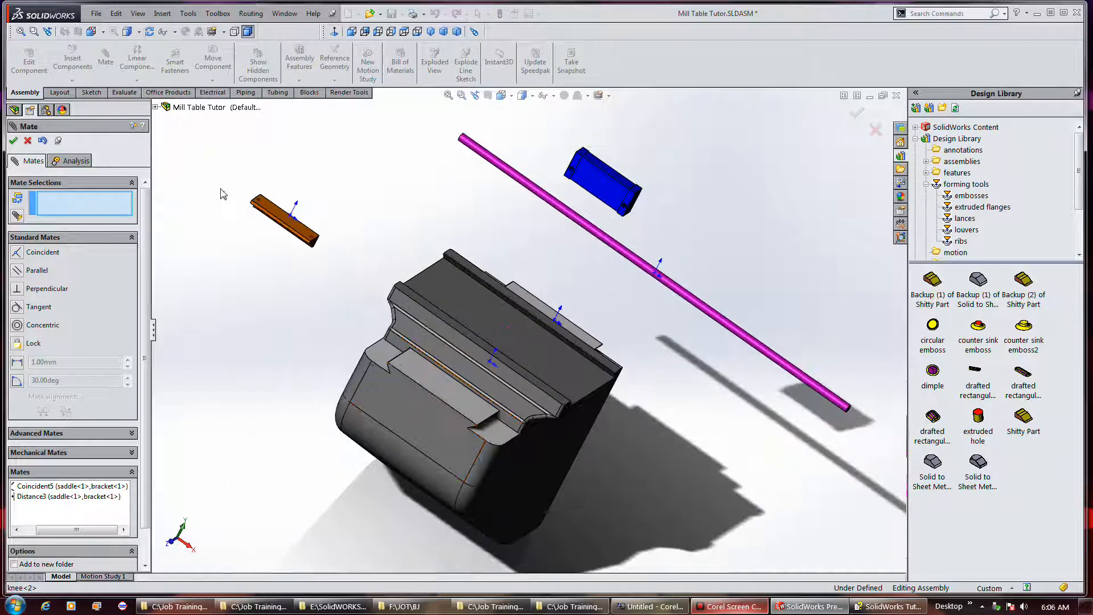
{"action": "scroll", "coordinate": [221, 190], "scroll_direction": "down", "scroll_amount": 3}
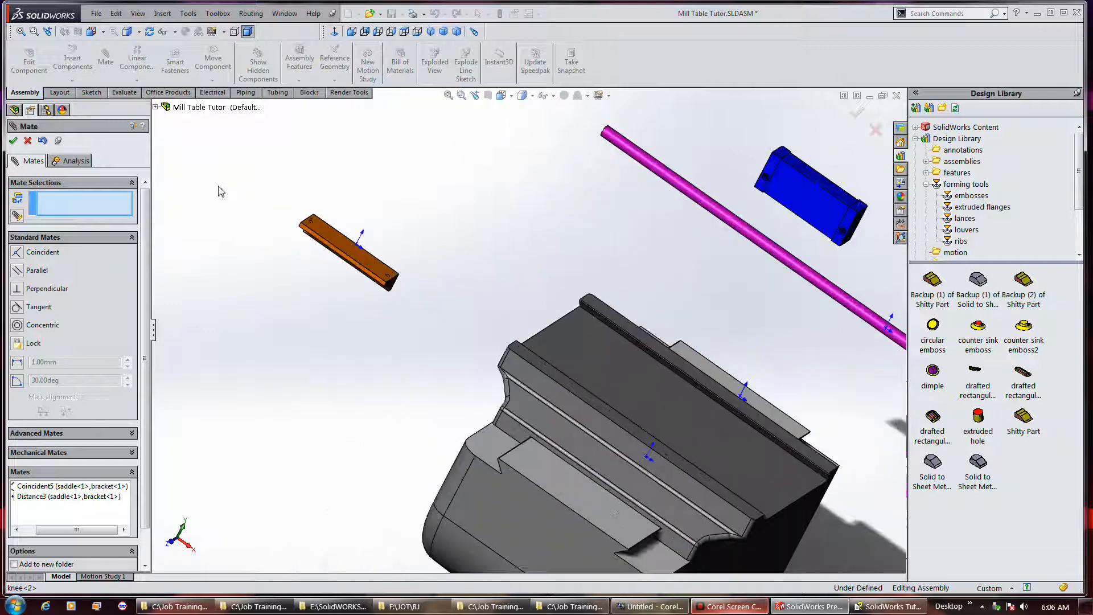
{"action": "left_click", "coordinate": [74, 434]}
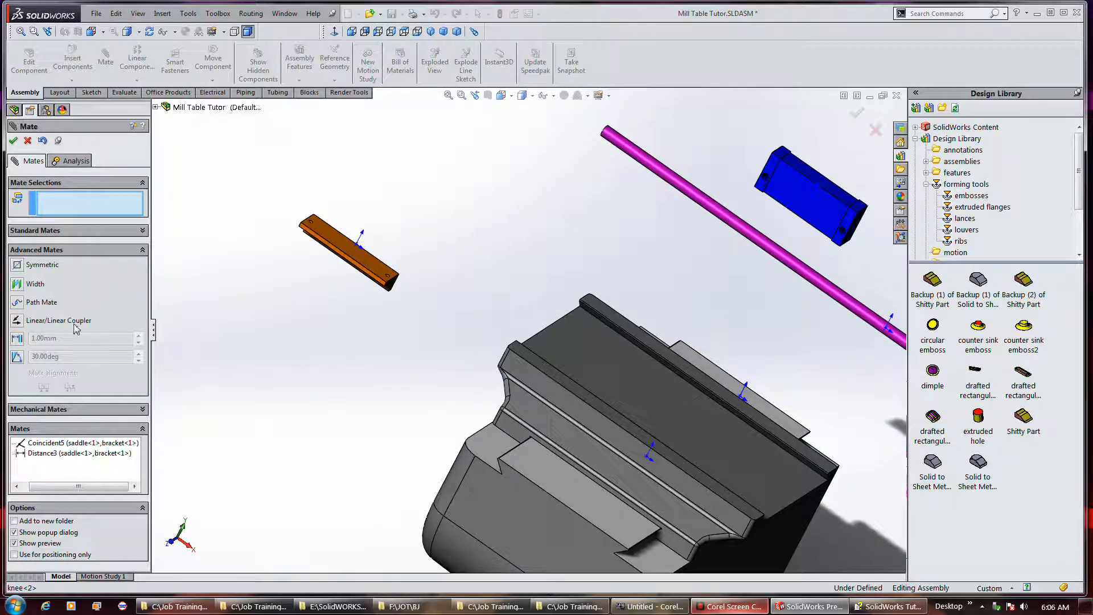
{"action": "left_click", "coordinate": [43, 288]}
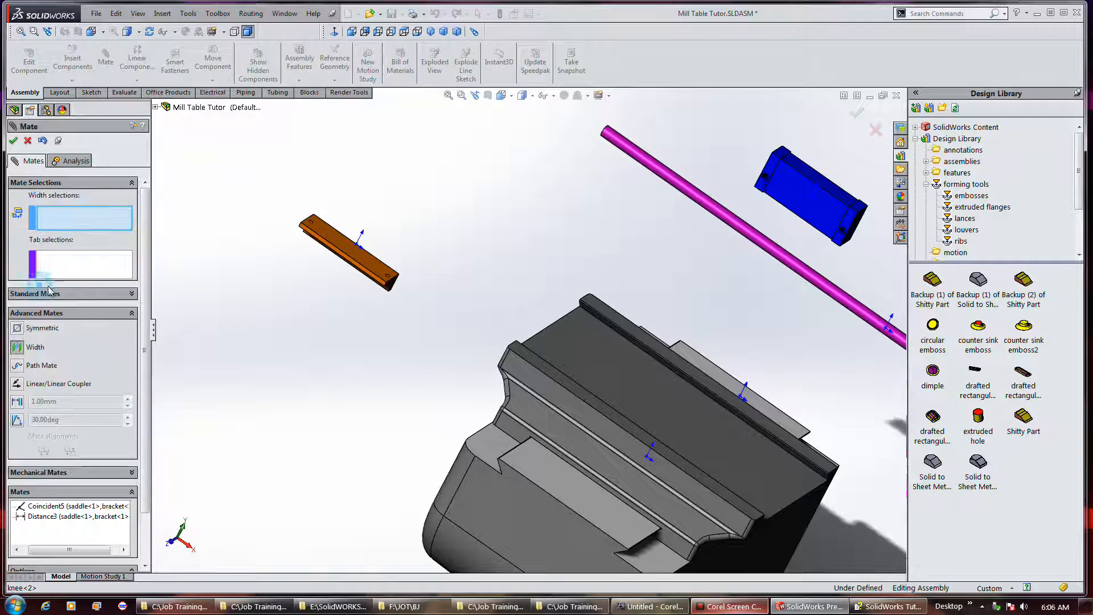
{"action": "middle_click_drag", "start_coordinate": [393, 285], "coordinate": [367, 246]}
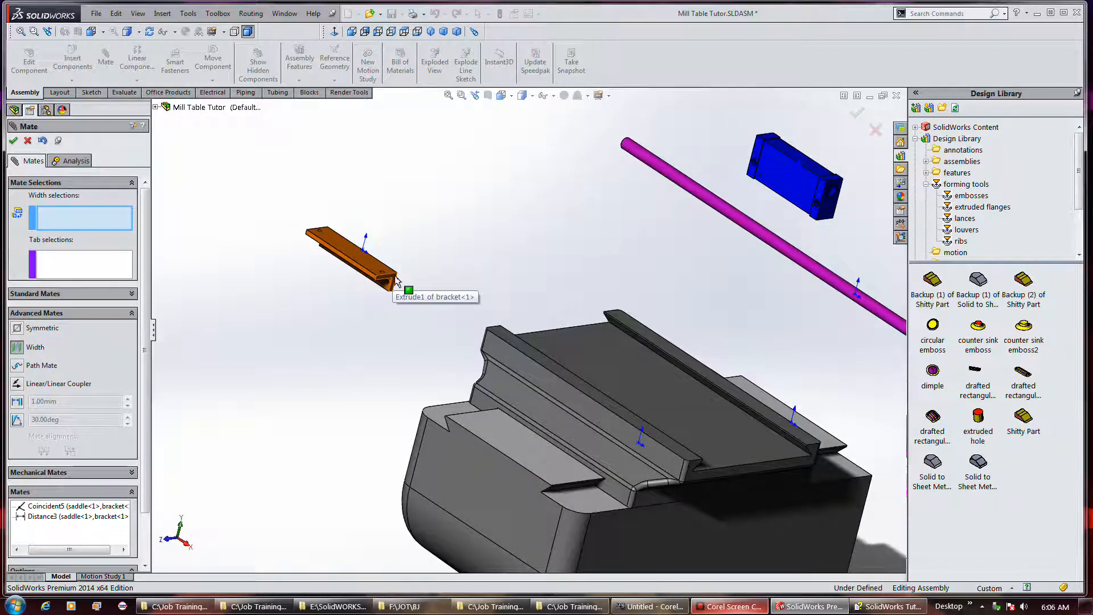
{"action": "left_click", "coordinate": [392, 277]}
{"action": "middle_click_drag", "start_coordinate": [276, 227], "coordinate": [372, 281]}
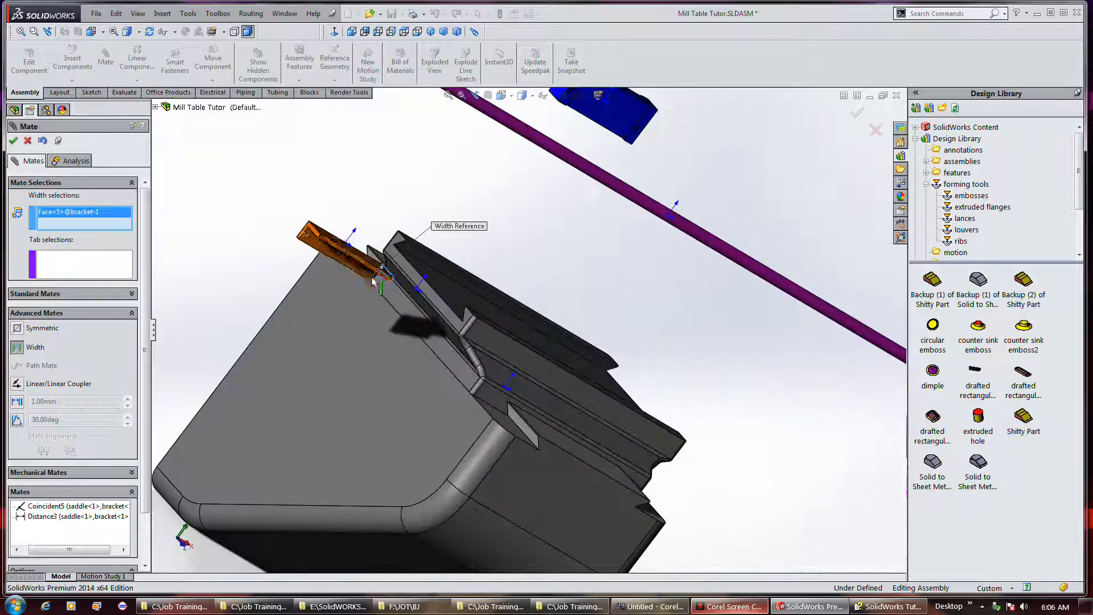
{"action": "left_click", "coordinate": [310, 232]}
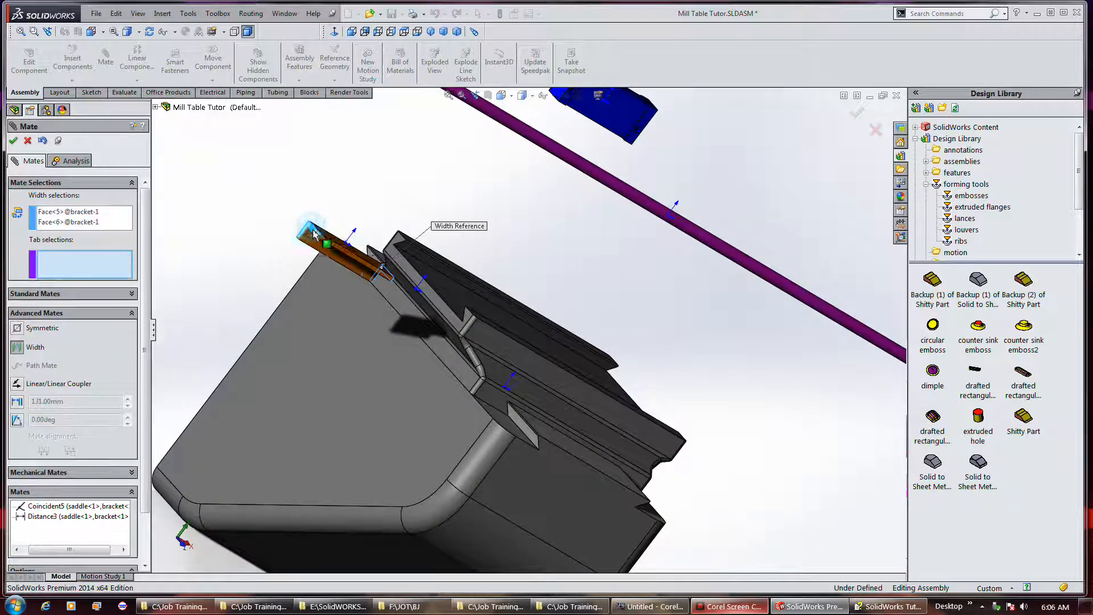
{"action": "left_click", "coordinate": [455, 321]}
{"action": "key", "text": "ctrl+7"}
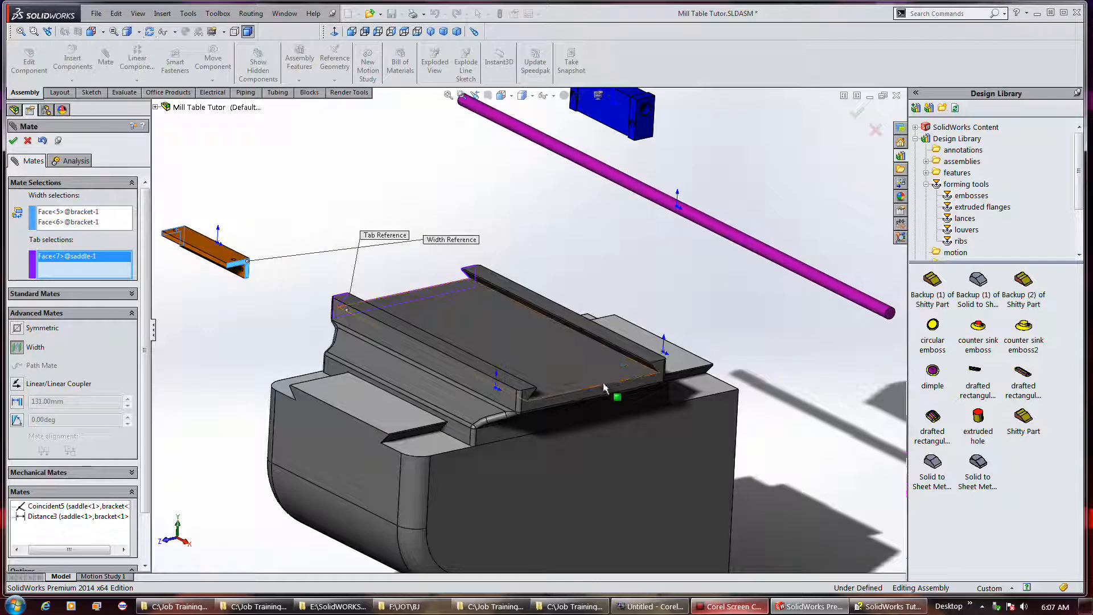
{"action": "left_click", "coordinate": [601, 393]}
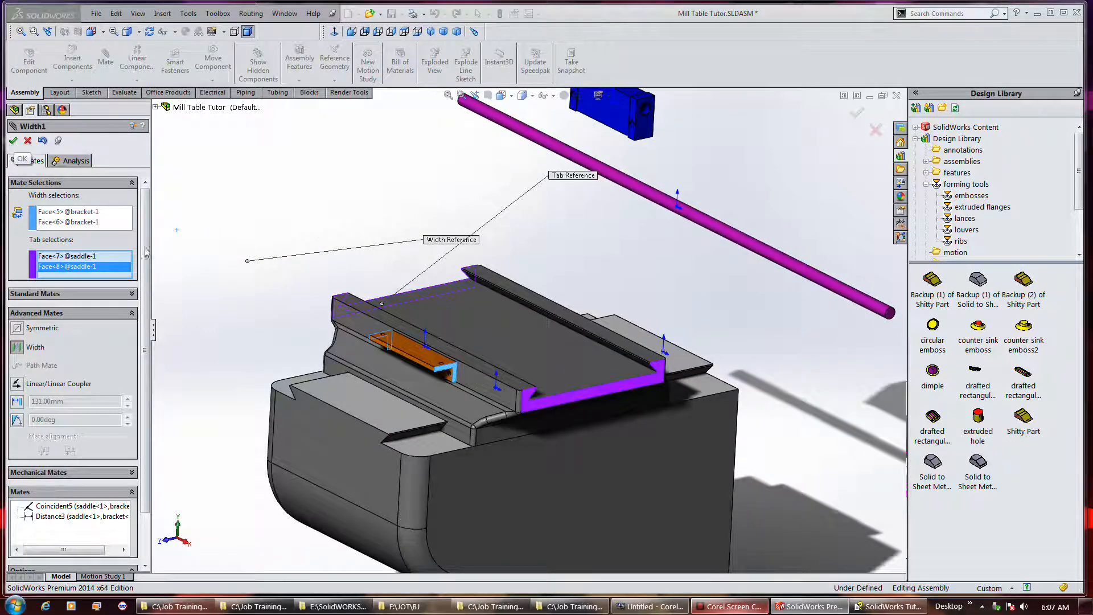
{"action": "left_click", "coordinate": [13, 140]}
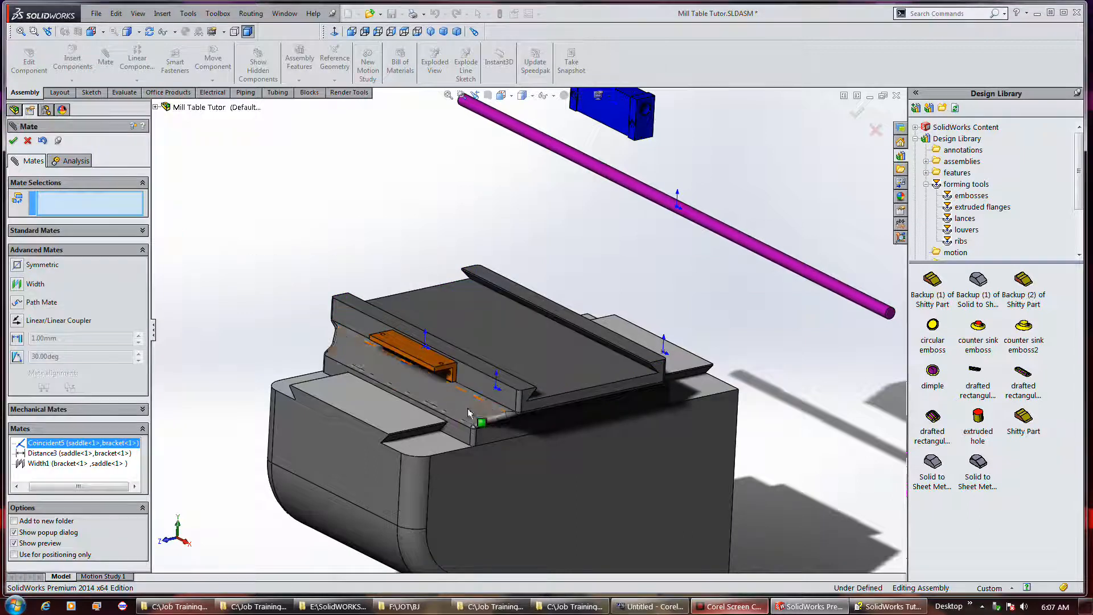
Move the head away from the bracket and the saddle rail to expose its lower mounting face.
{"action": "scroll", "coordinate": [452, 407], "scroll_direction": "down", "scroll_amount": 3}
{"action": "middle_click_drag", "start_coordinate": [456, 408], "coordinate": [454, 333]}
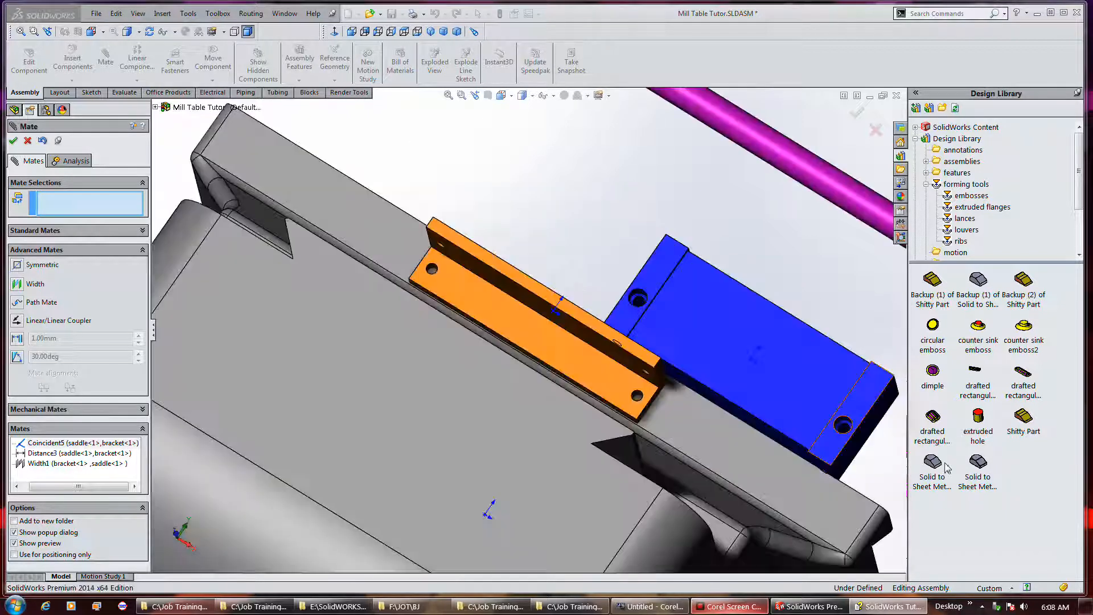
{"action": "left_click_drag", "start_coordinate": [818, 457], "coordinate": [835, 414]}
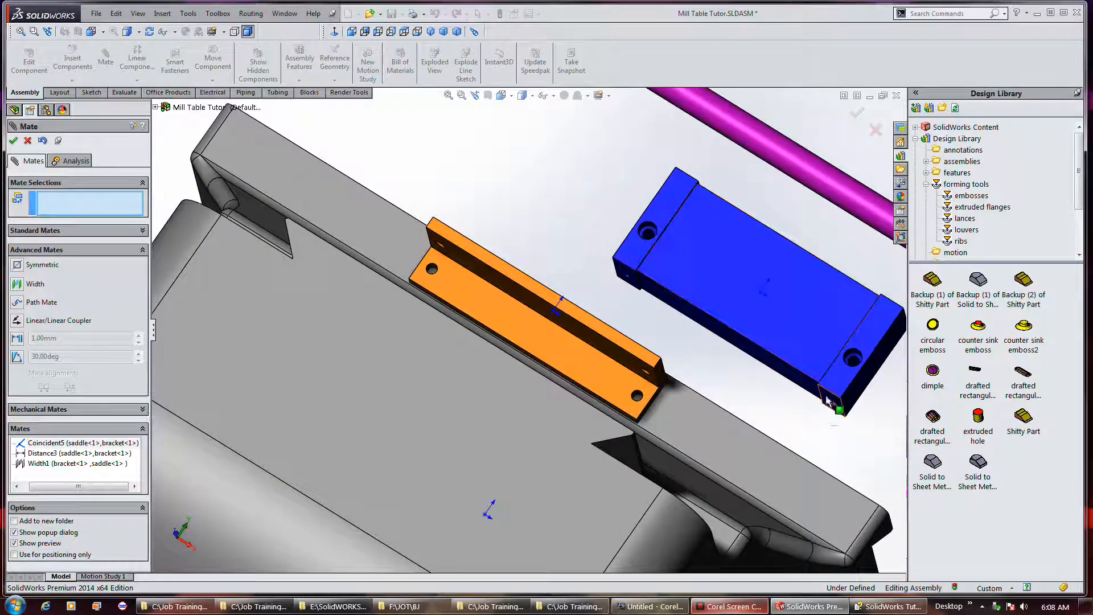
{"action": "left_click", "coordinate": [829, 400]}
{"action": "middle_click_drag", "start_coordinate": [769, 250], "coordinate": [624, 297]}
{"action": "scroll", "coordinate": [441, 396], "scroll_direction": "up", "scroll_amount": 3}
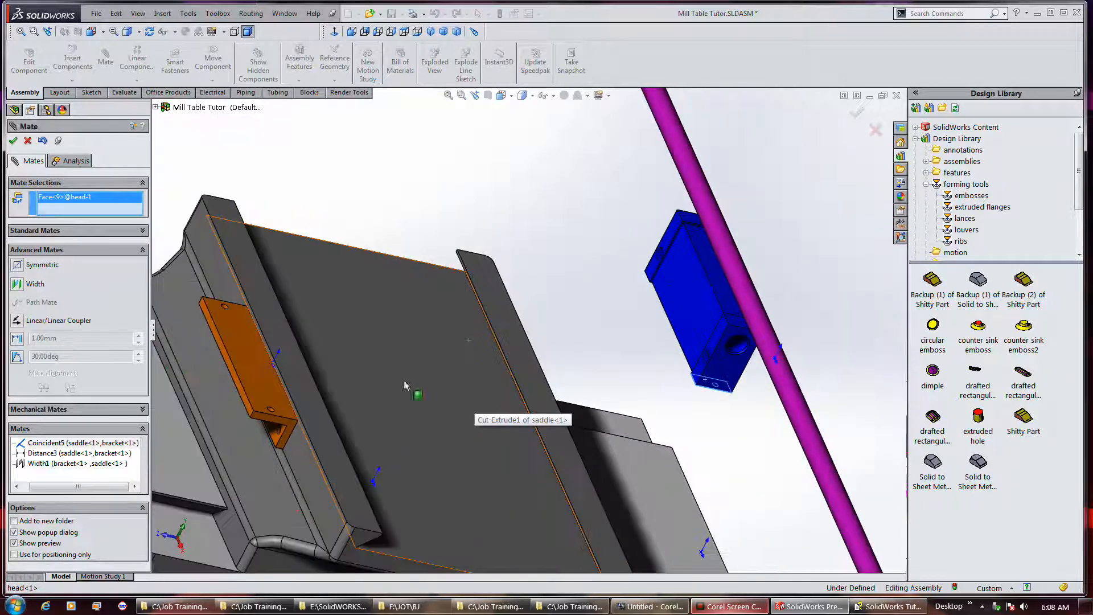
{"action": "left_click", "coordinate": [278, 403]}
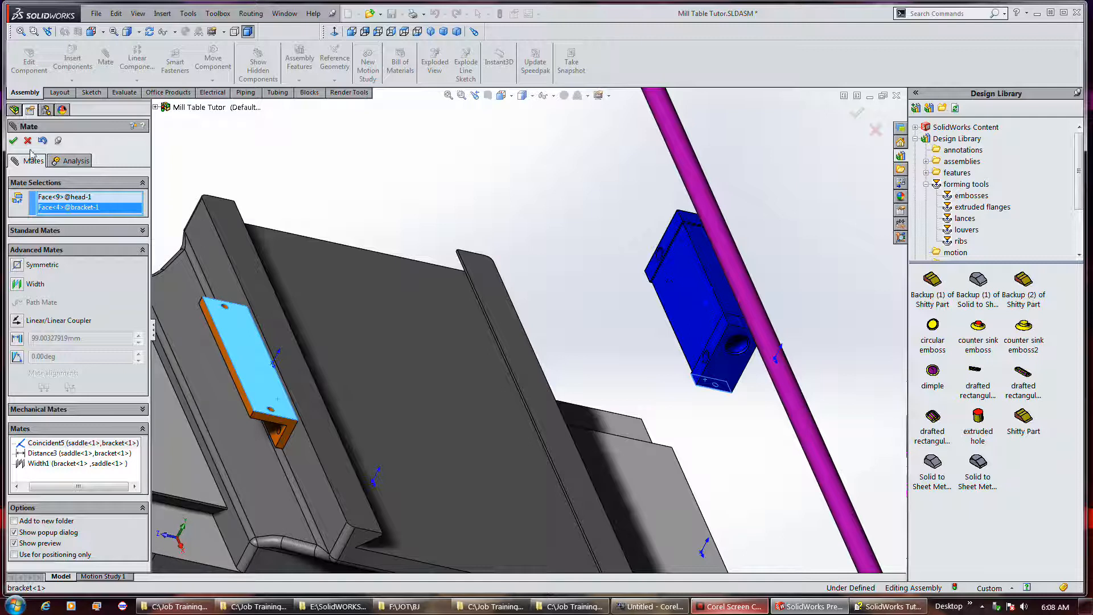
{"action": "left_click", "coordinate": [14, 141]}
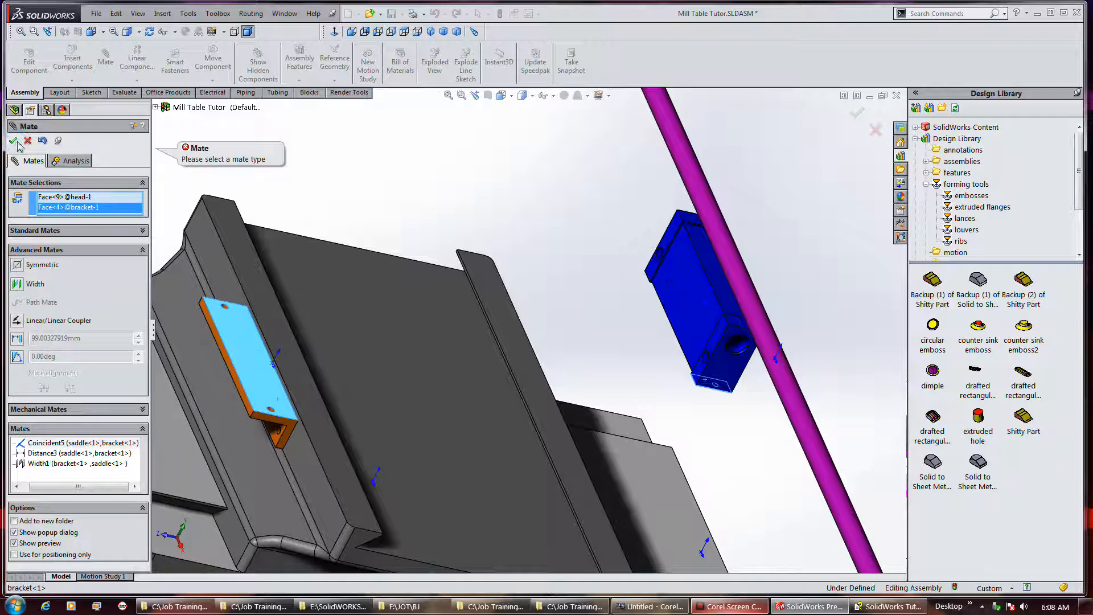
{"action": "right_click", "coordinate": [59, 206]}
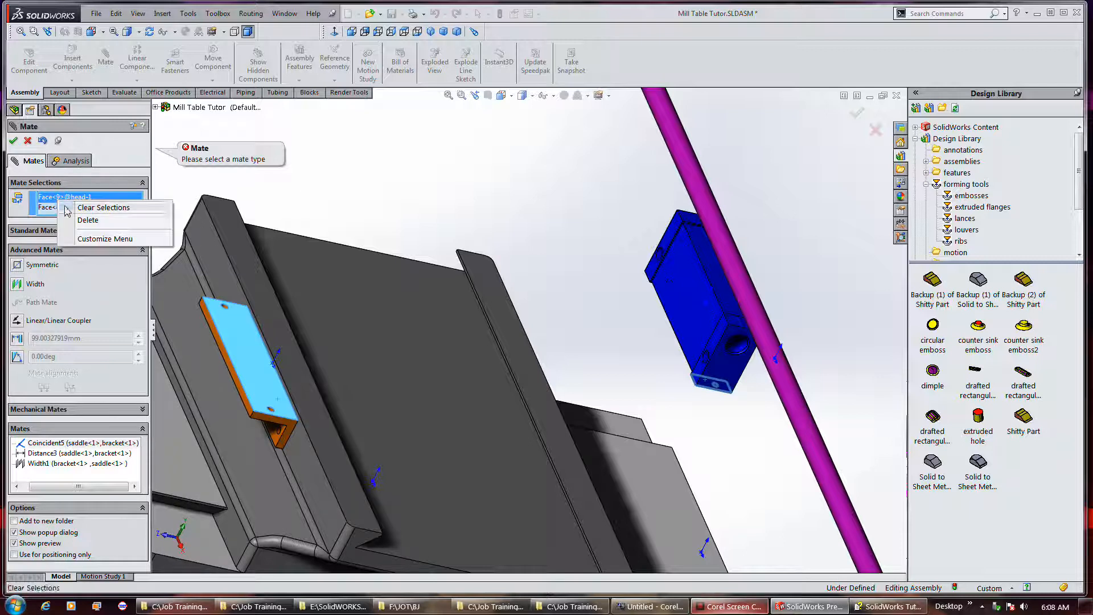
{"action": "left_click", "coordinate": [98, 206]}
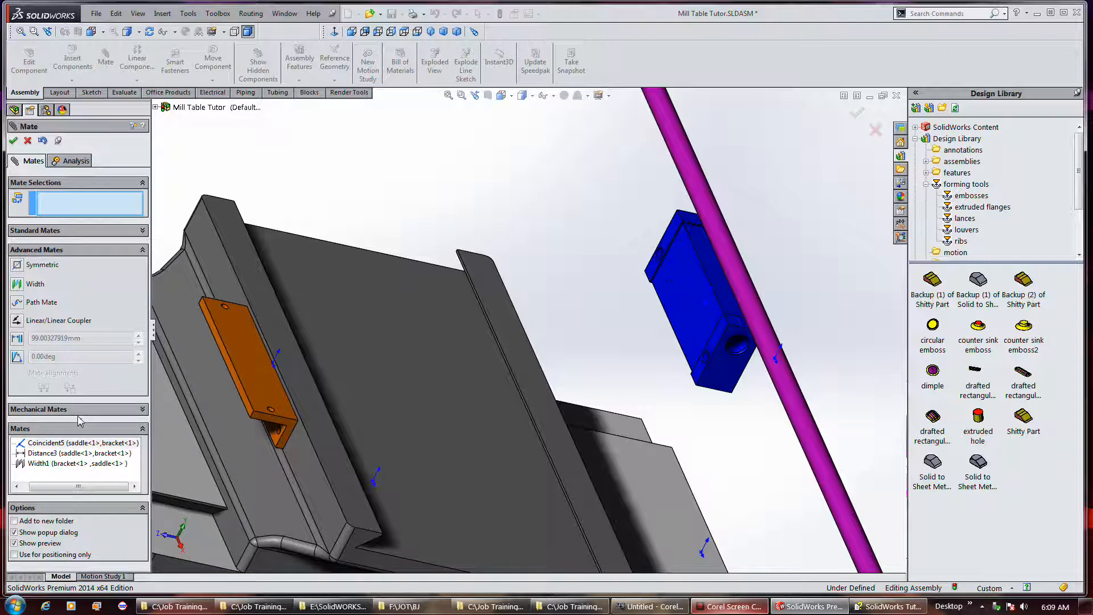
Add a coincident mate between the bracket's top face and the small mounting face on the underside of the head.
{"action": "left_click", "coordinate": [58, 233]}
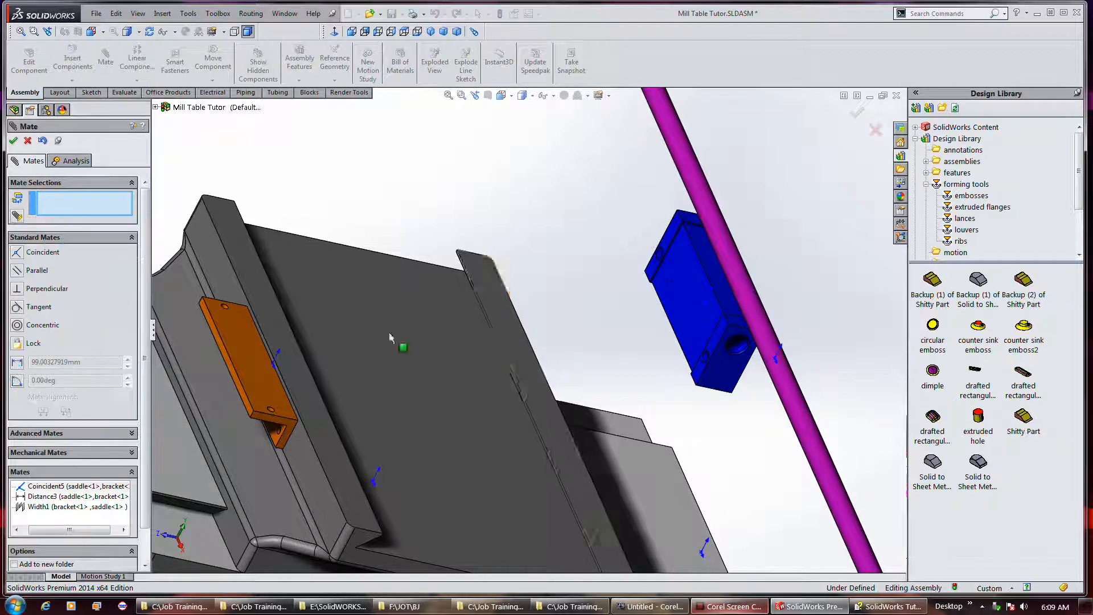
{"action": "left_click", "coordinate": [254, 383]}
{"action": "middle_click_drag", "start_coordinate": [254, 383], "coordinate": [728, 325]}
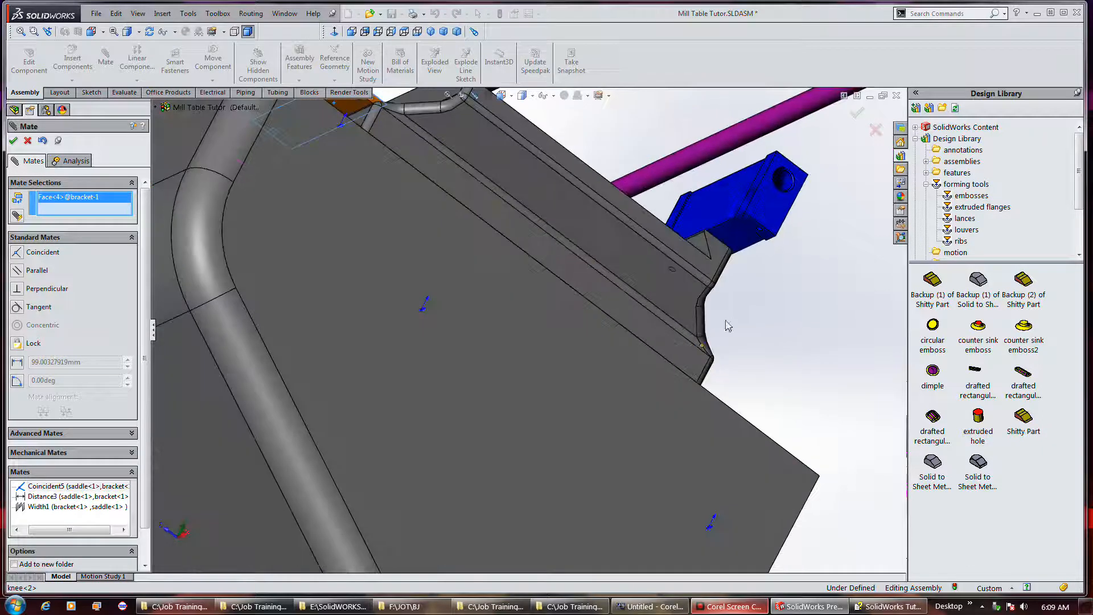
{"action": "left_click", "coordinate": [744, 231]}
{"action": "middle_click_drag", "start_coordinate": [640, 237], "coordinate": [579, 347]}
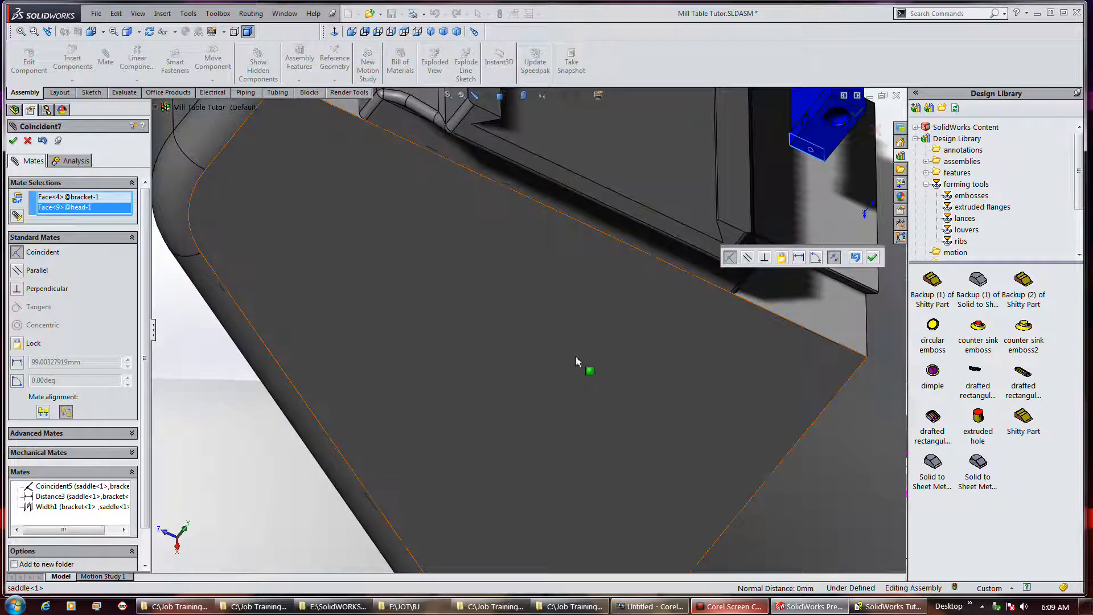
{"action": "scroll", "coordinate": [550, 373], "scroll_direction": "up", "scroll_amount": 5}
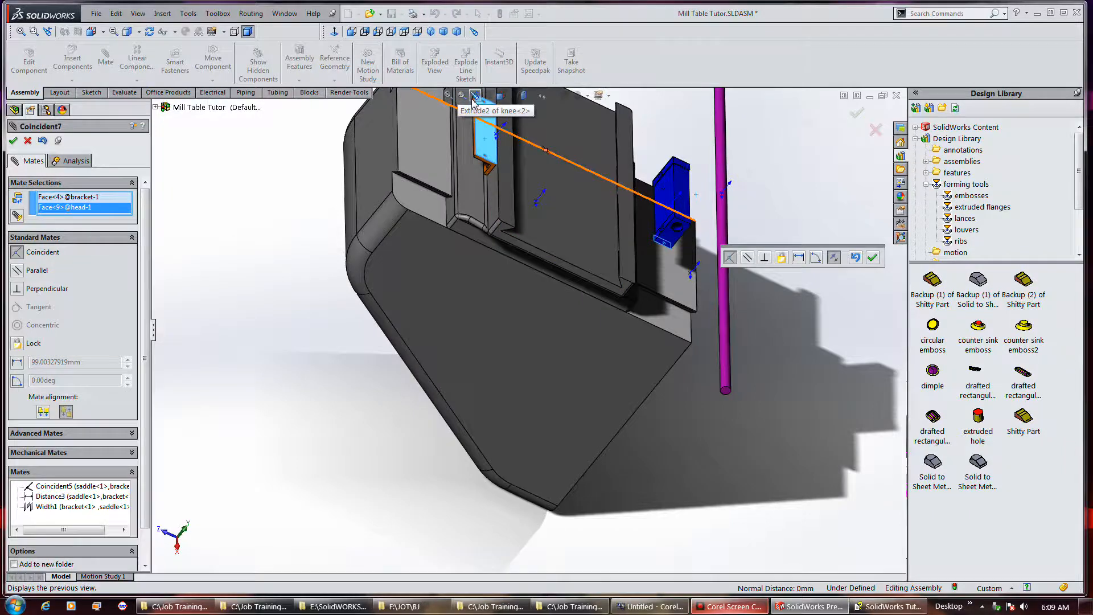
{"action": "left_click", "coordinate": [472, 100]}
{"action": "left_click", "coordinate": [473, 97]}
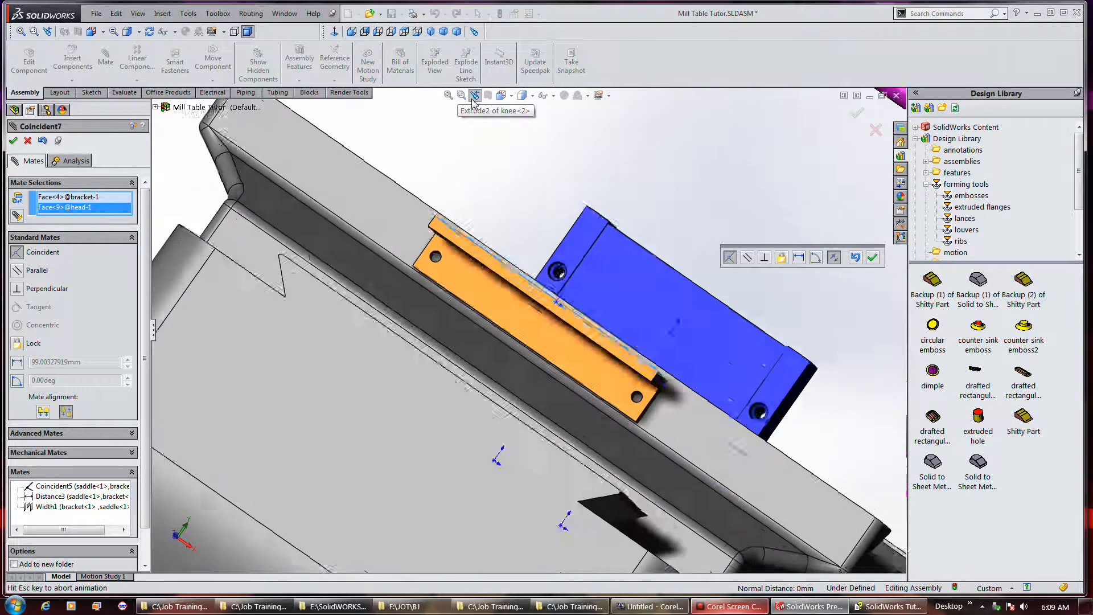
{"action": "left_click", "coordinate": [473, 98]}
{"action": "left_click", "coordinate": [473, 98]}
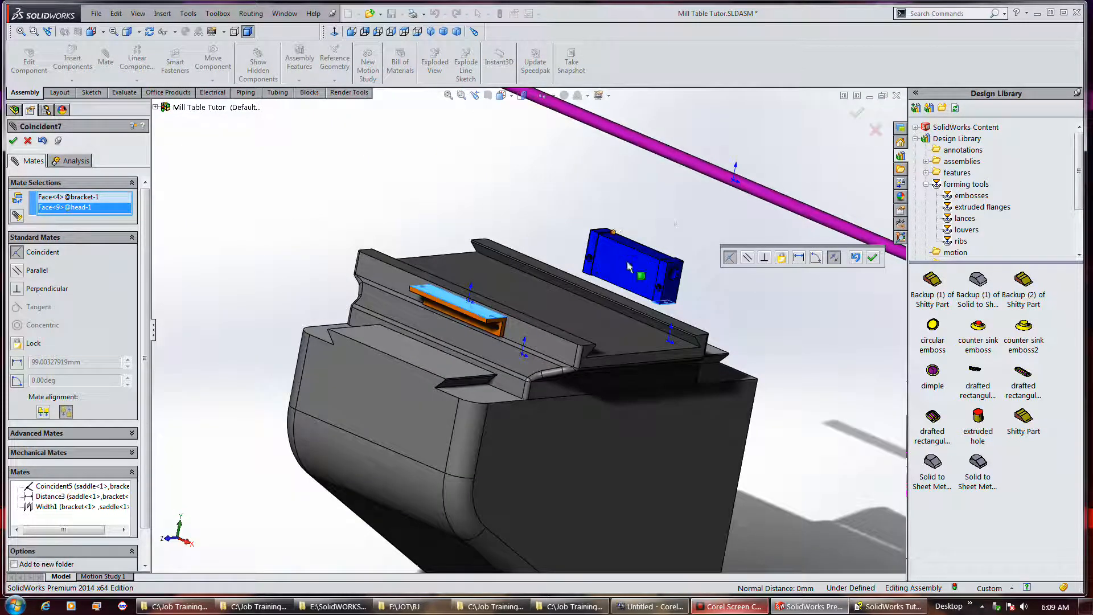
{"action": "left_click", "coordinate": [874, 258]}
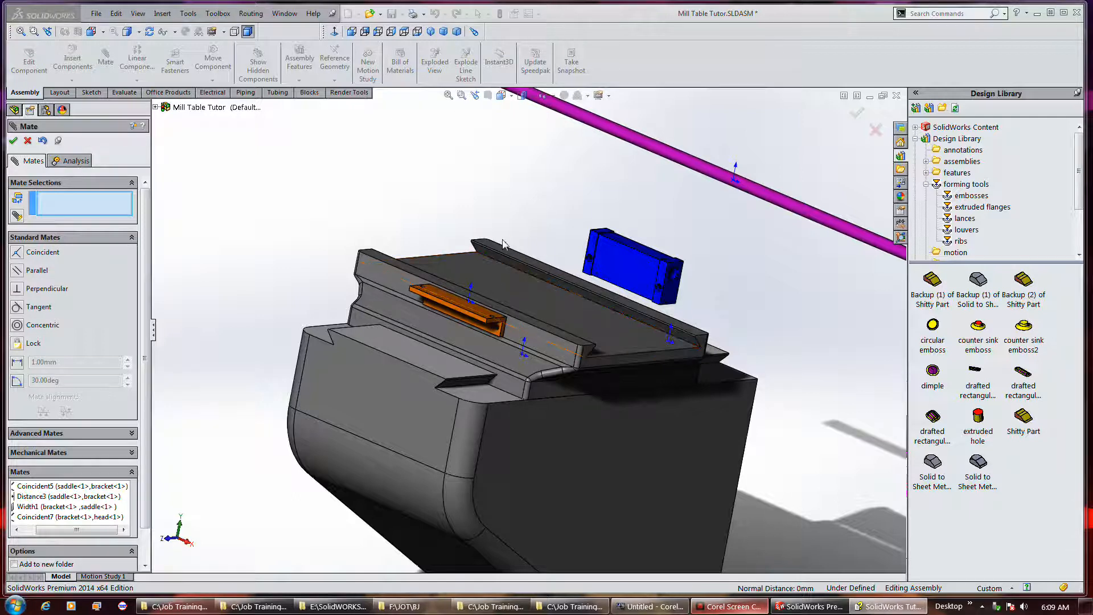
Add a concentric mate between the head's M5 tapped hole face and the hole at the matching end of the bracket.
{"action": "scroll", "coordinate": [542, 249], "scroll_direction": "down", "scroll_amount": 2}
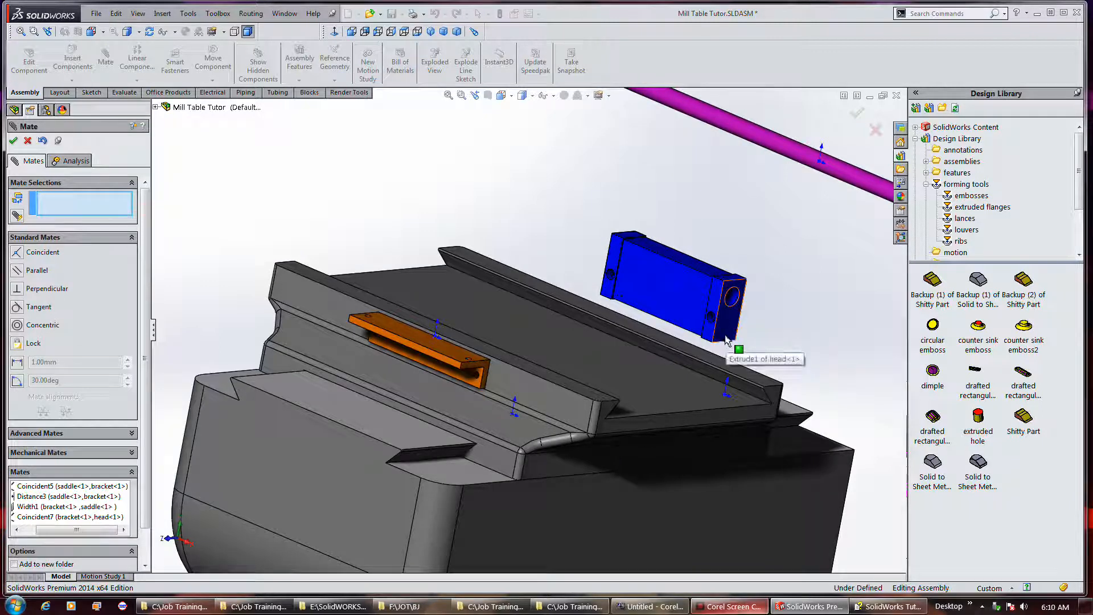
{"action": "key", "text": "Down"}
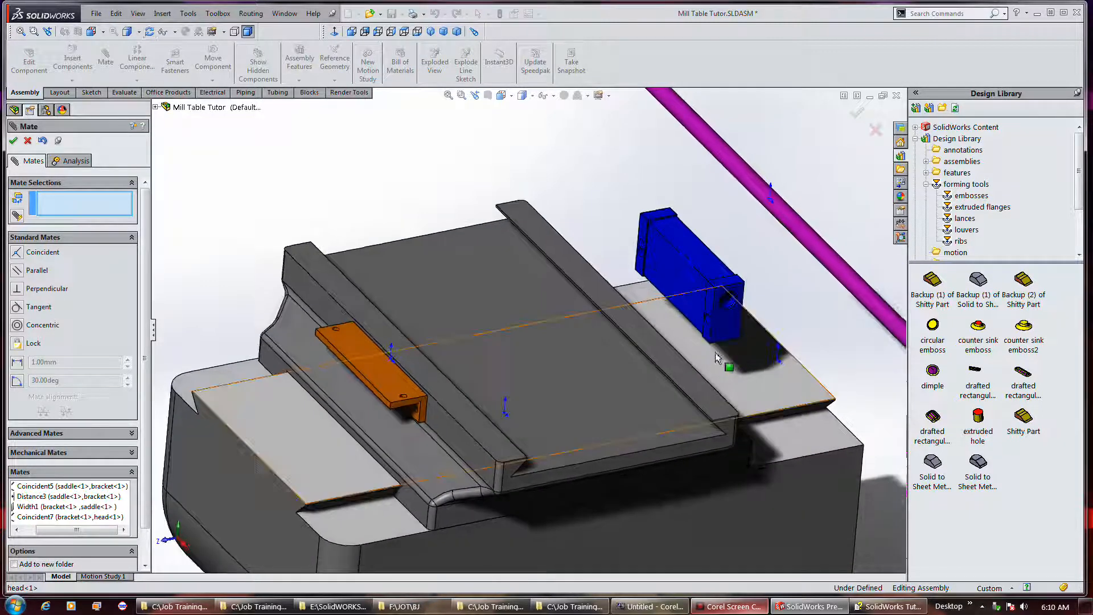
{"action": "right_click", "coordinate": [724, 341]}
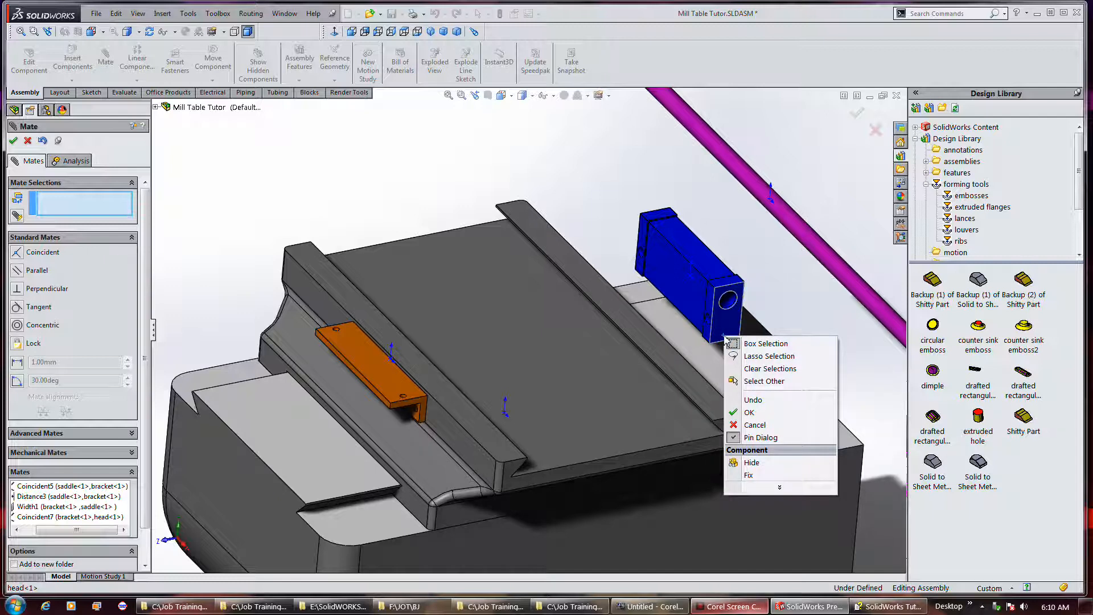
{"action": "left_click", "coordinate": [761, 381]}
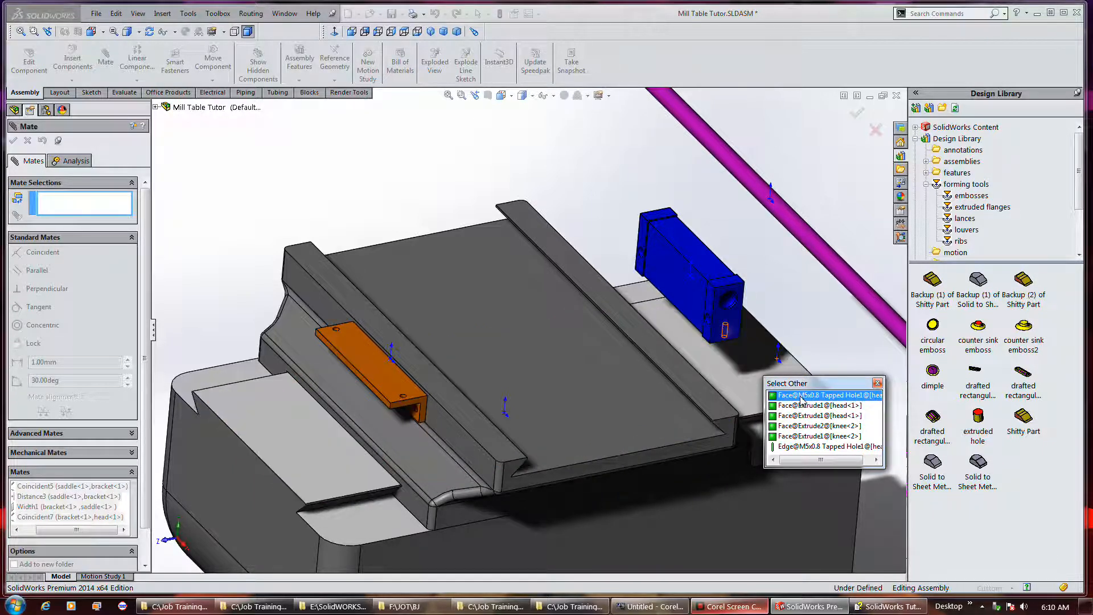
{"action": "left_click", "coordinate": [801, 398]}
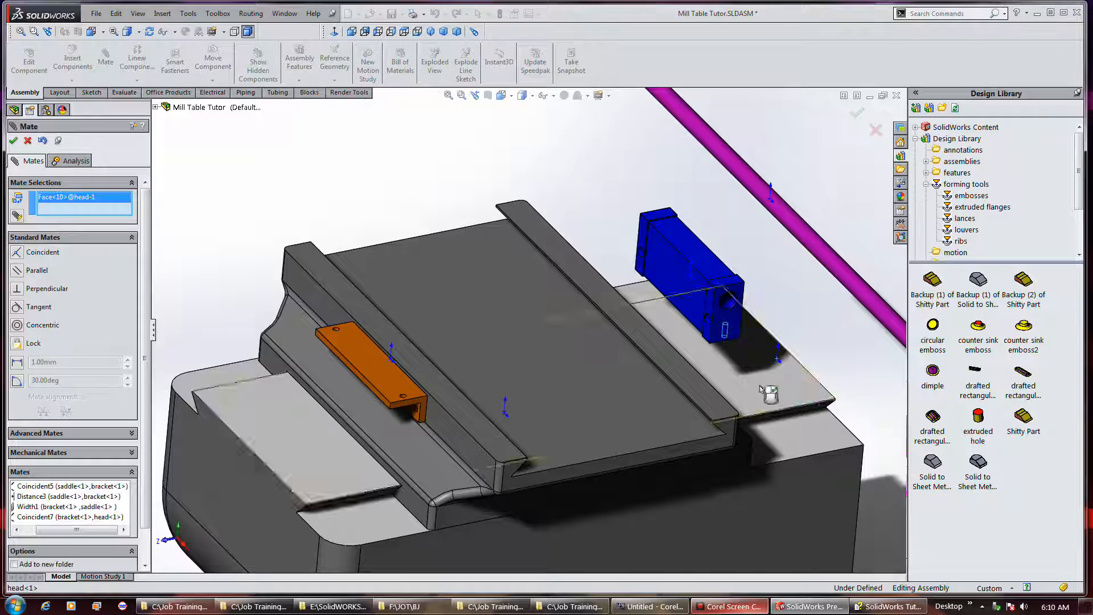
{"action": "left_click", "coordinate": [405, 400]}
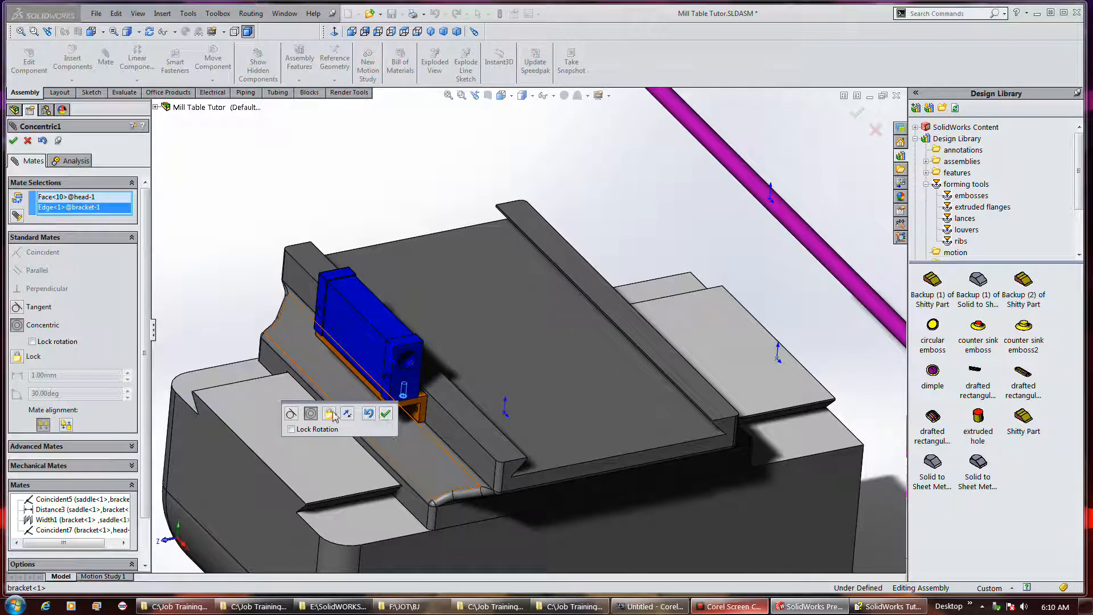
{"action": "left_click", "coordinate": [386, 414]}
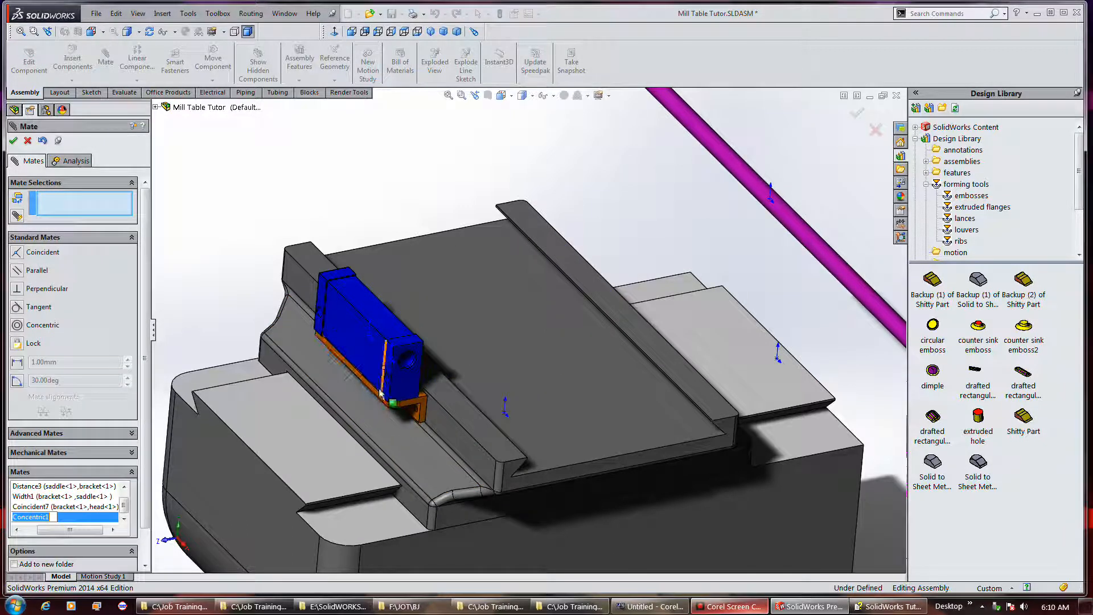
Swing the head about its mated hole out of line with the bracket to expose its bored end face.
{"action": "left_click_drag", "start_coordinate": [329, 335], "coordinate": [290, 325]}
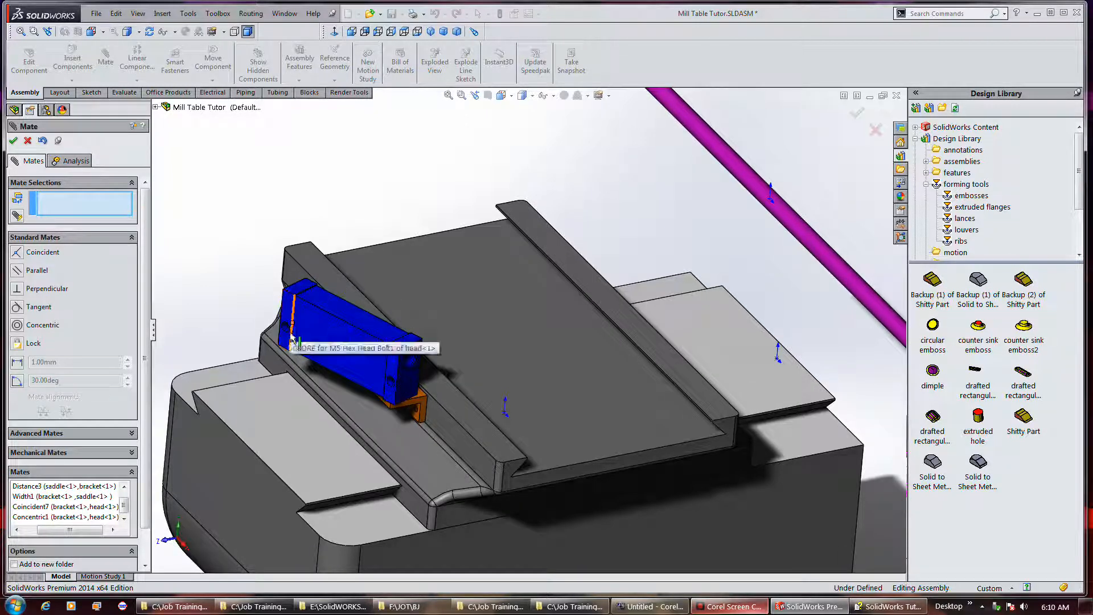
{"action": "middle_click", "coordinate": [444, 334]}
{"action": "middle_click_drag", "start_coordinate": [309, 340], "coordinate": [476, 415]}
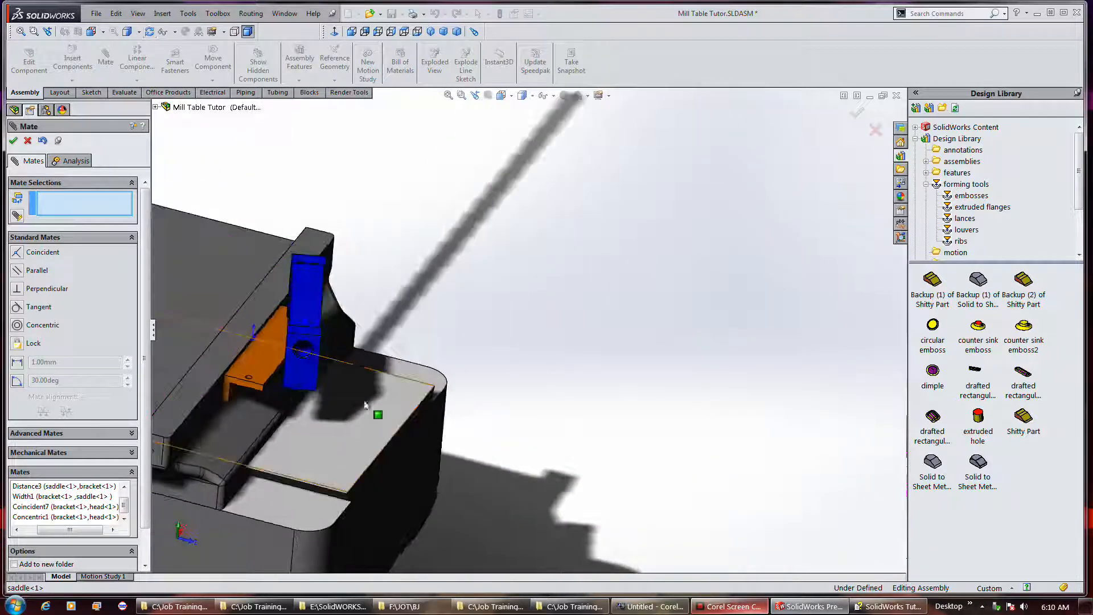
{"action": "right_click", "coordinate": [302, 387]}
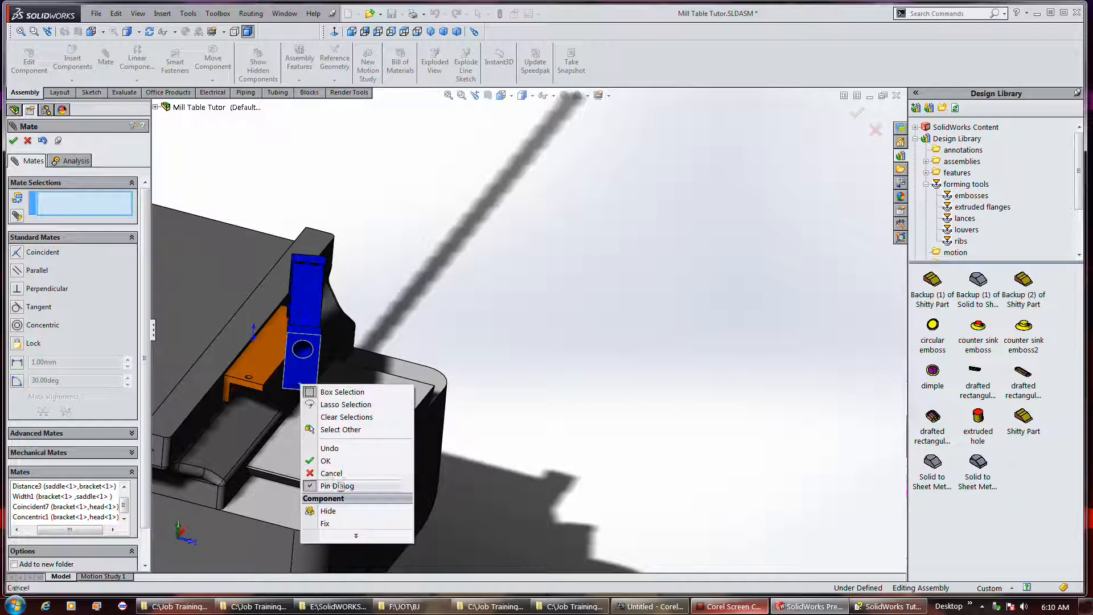
{"action": "left_click", "coordinate": [344, 429]}
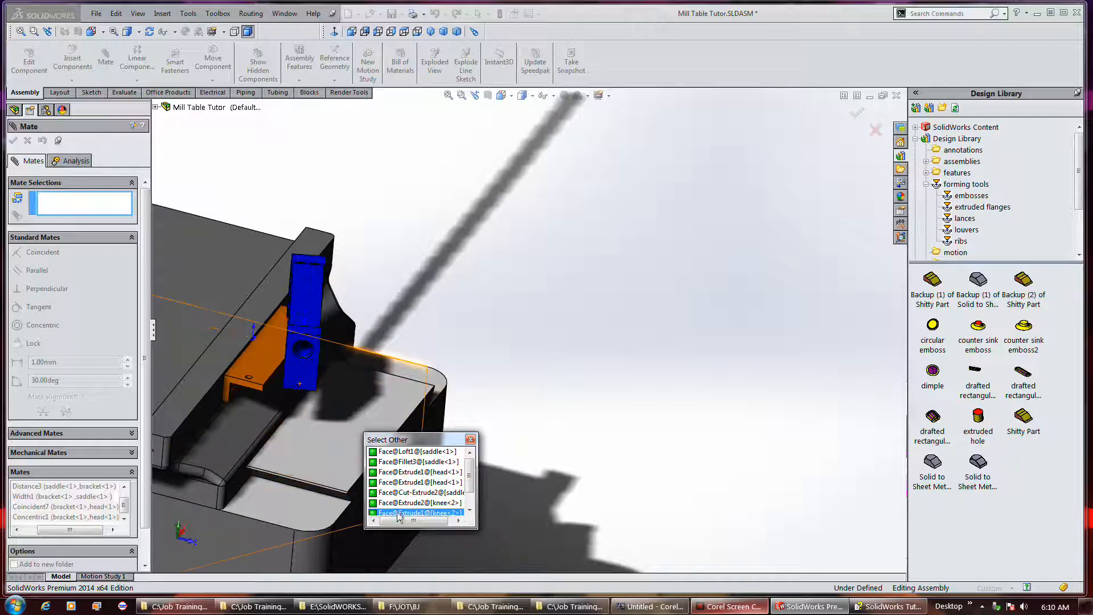
{"action": "scroll", "coordinate": [414, 513], "scroll_direction": "down", "scroll_amount": 2}
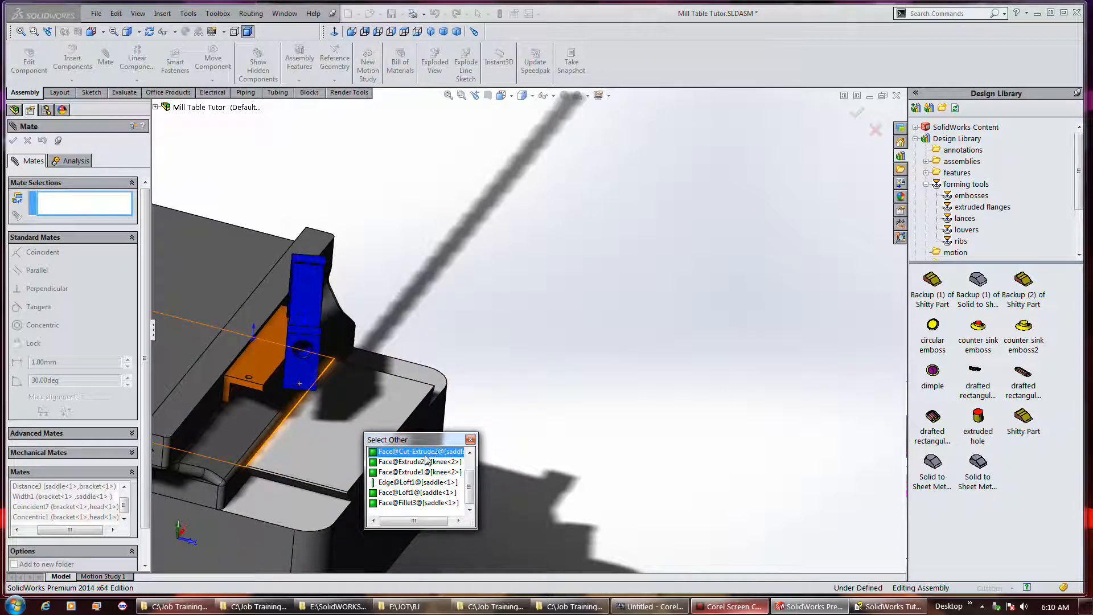
{"action": "scroll", "coordinate": [424, 460], "scroll_direction": "up", "scroll_amount": 2}
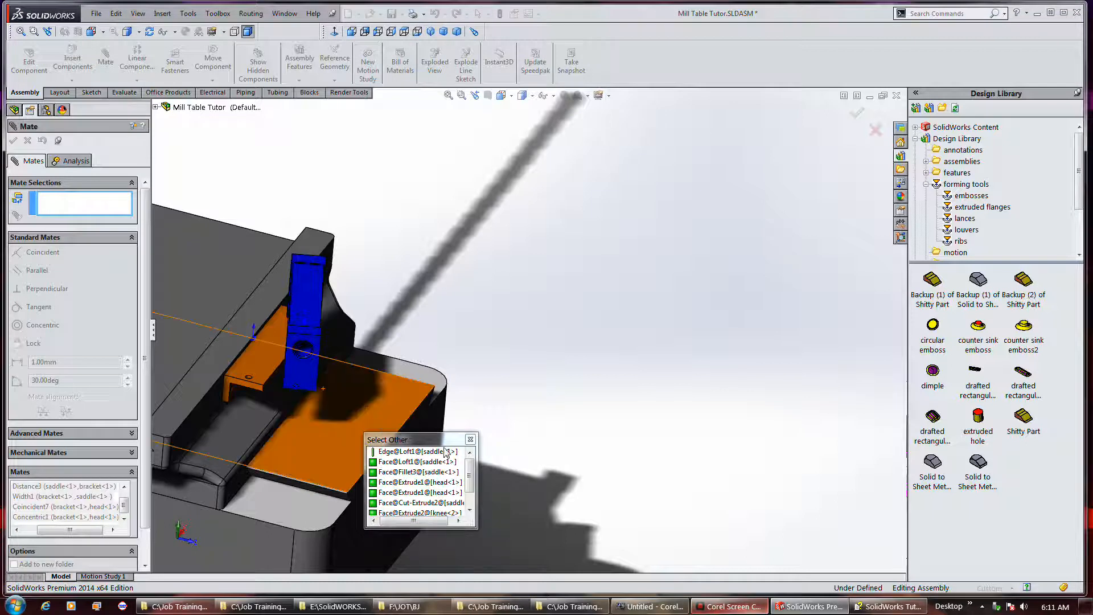
{"action": "left_click", "coordinate": [469, 440]}
{"action": "right_click", "coordinate": [302, 386]}
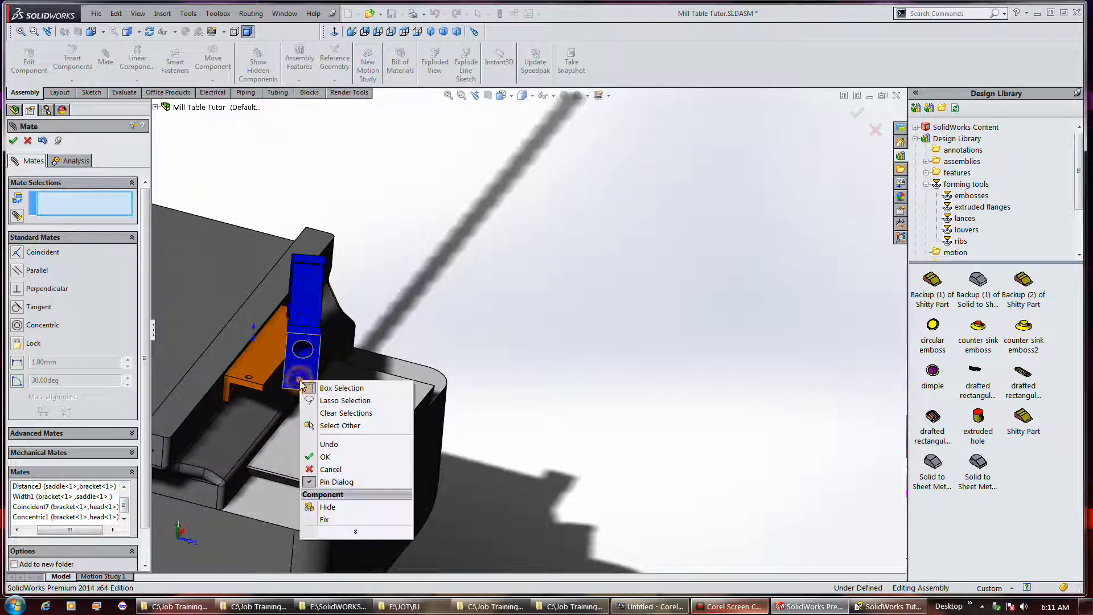
{"action": "left_click", "coordinate": [347, 426]}
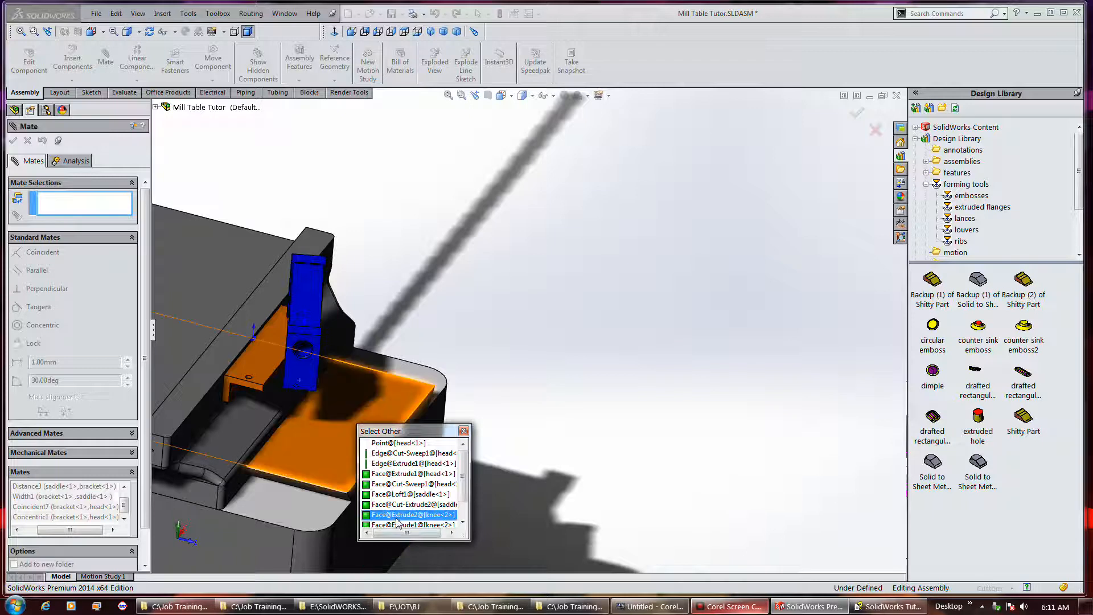
{"action": "scroll", "coordinate": [399, 516], "scroll_direction": "down", "scroll_amount": 2}
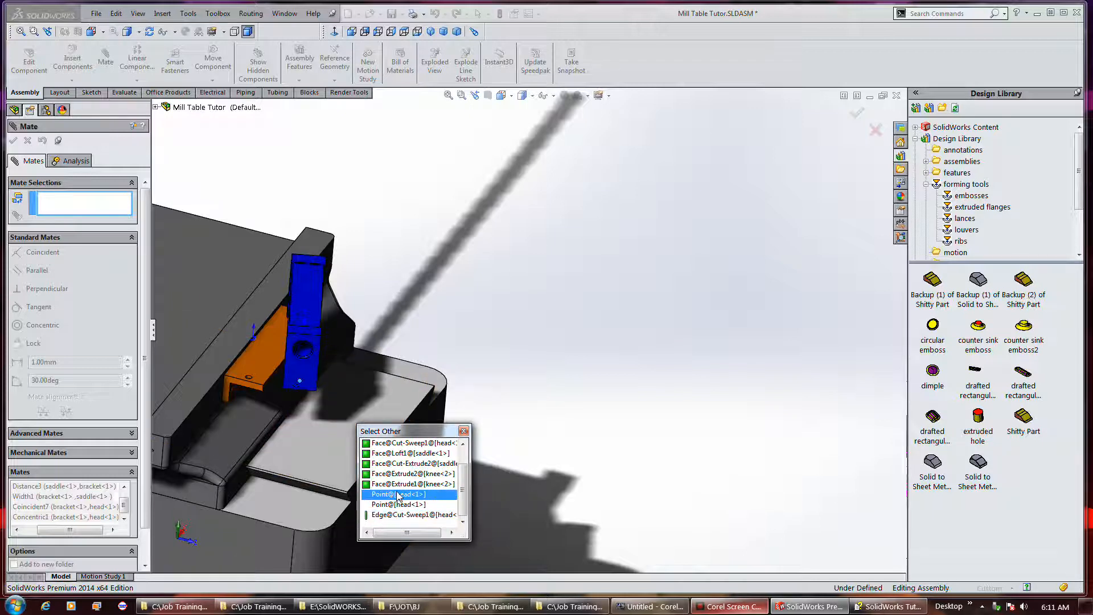
{"action": "left_click", "coordinate": [481, 371]}
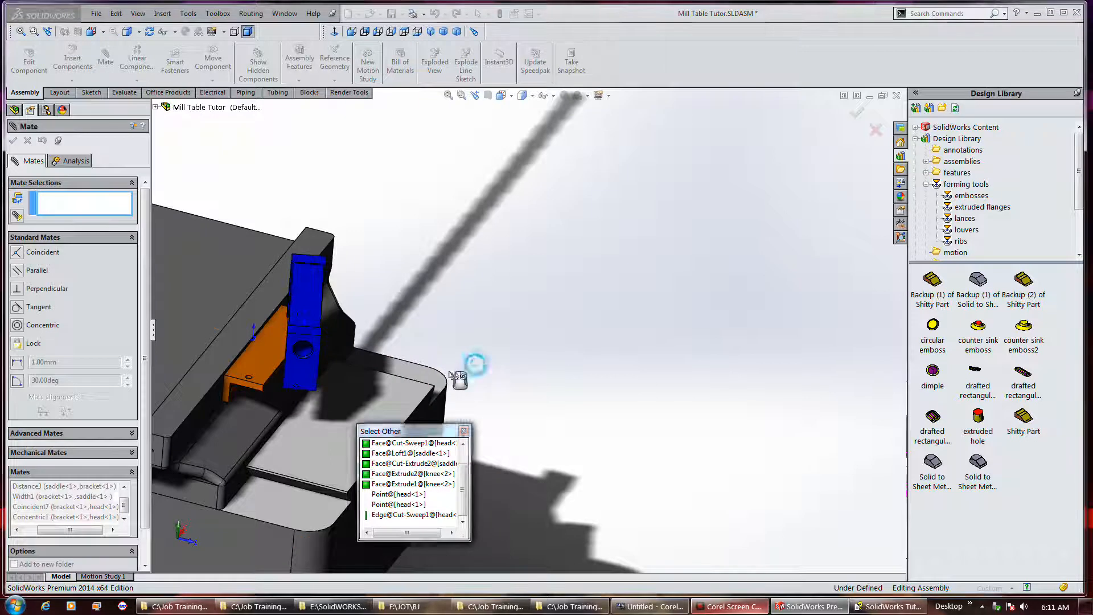
Add a parallel mate between the head's bored end face and the bracket's adjacent end face.
{"action": "left_click", "coordinate": [308, 386]}
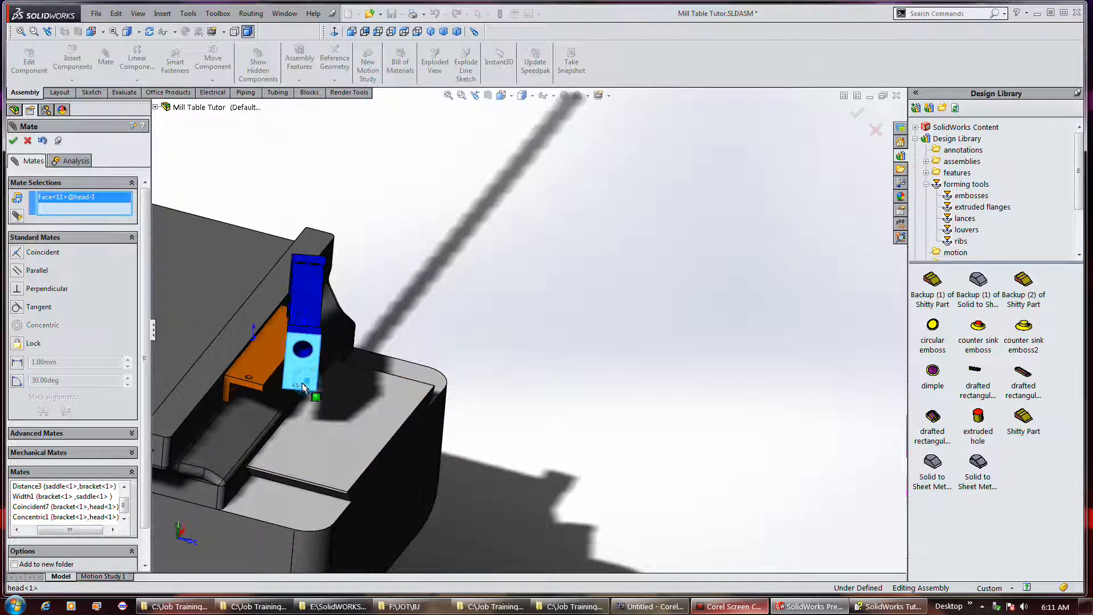
{"action": "left_click", "coordinate": [249, 390]}
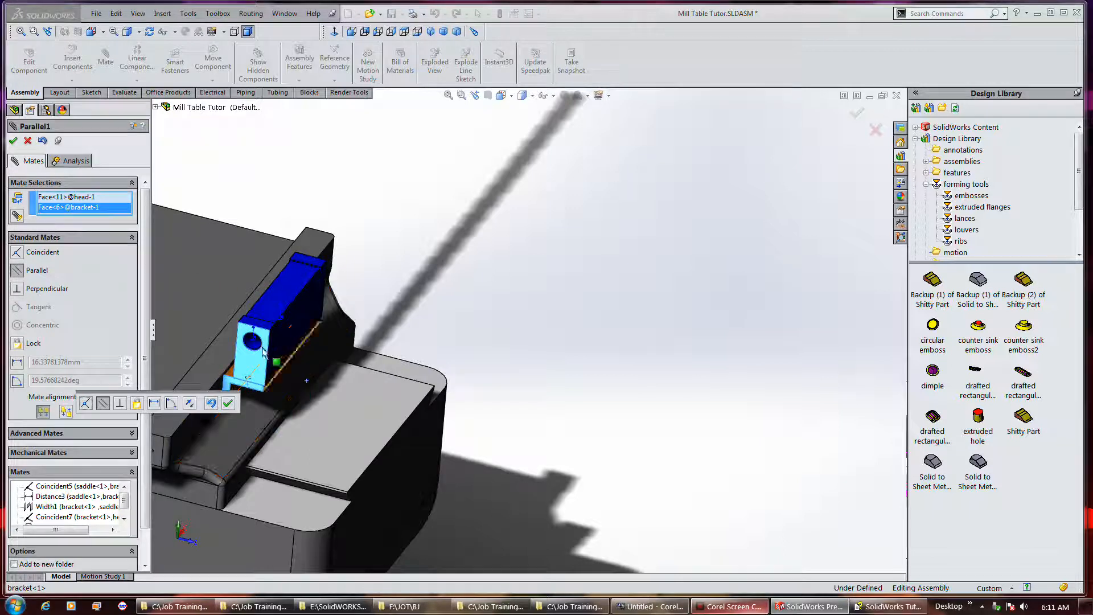
{"action": "left_click", "coordinate": [228, 404]}
{"action": "middle_click_drag", "start_coordinate": [564, 357], "coordinate": [535, 321]}
{"action": "left_click_drag", "start_coordinate": [221, 250], "coordinate": [450, 274]}
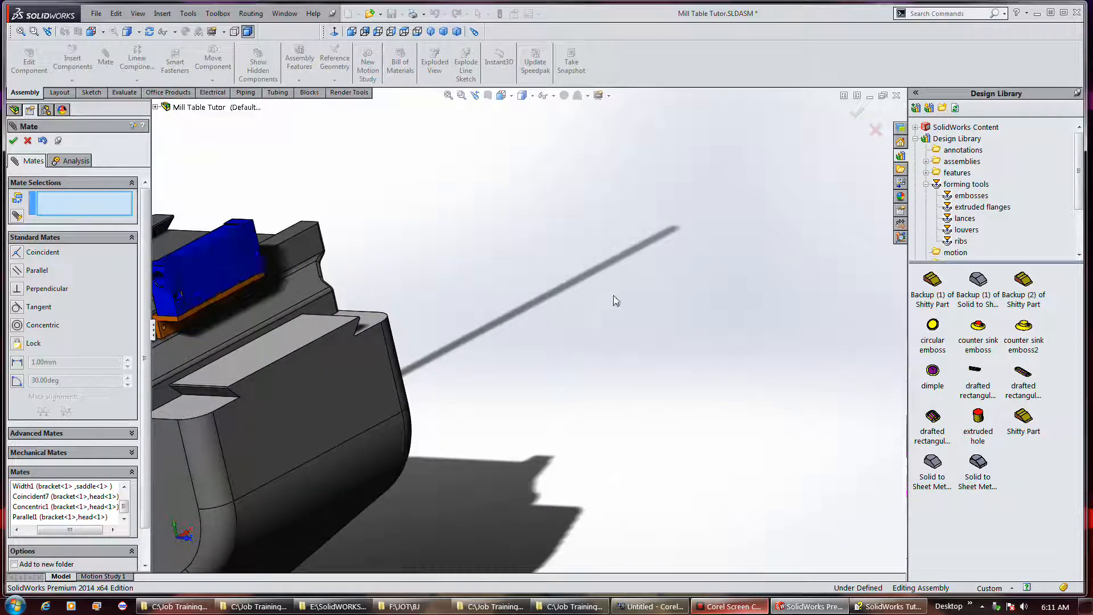
Add a concentric mate between the scale's cylindrical face and the circular edge of the bore in the head.
{"action": "scroll", "coordinate": [616, 301], "scroll_direction": "up", "scroll_amount": 2}
{"action": "left_click", "coordinate": [713, 607]}
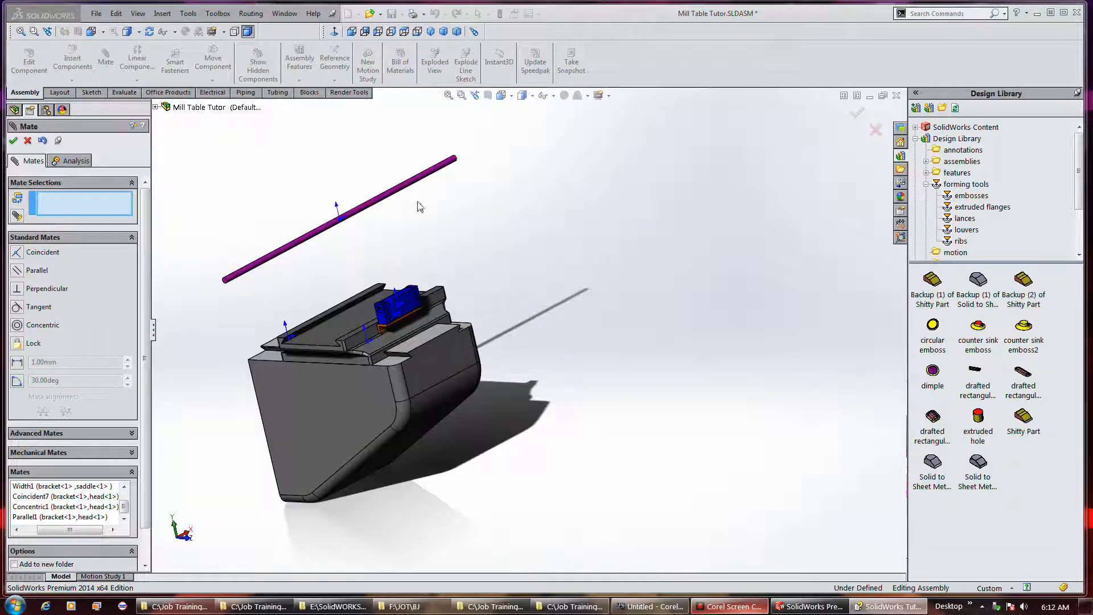
{"action": "left_click", "coordinate": [311, 234]}
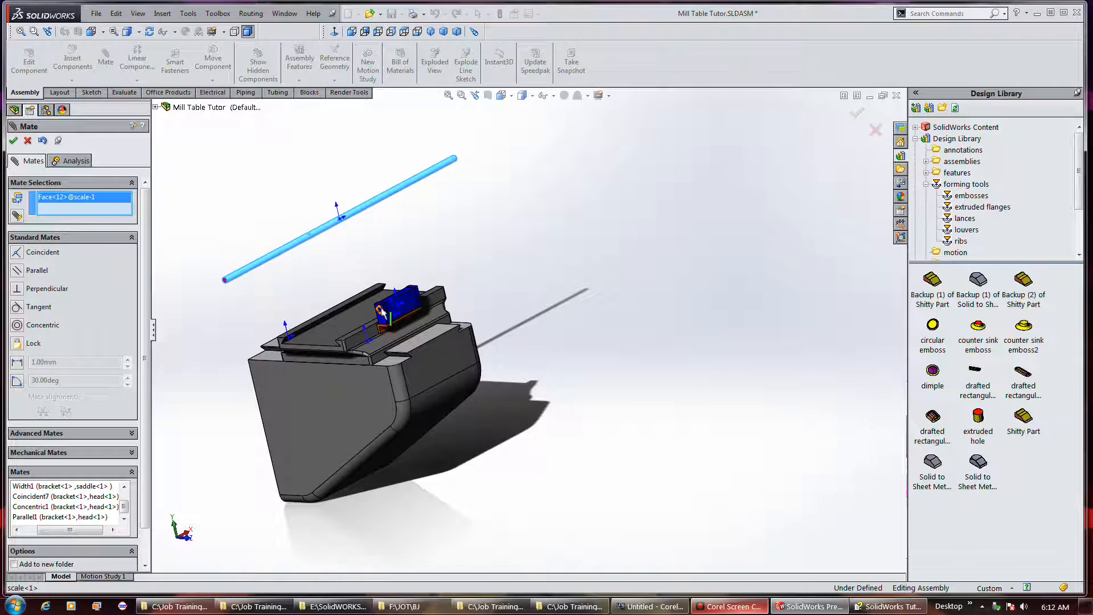
{"action": "scroll", "coordinate": [381, 311], "scroll_direction": "down", "scroll_amount": 3}
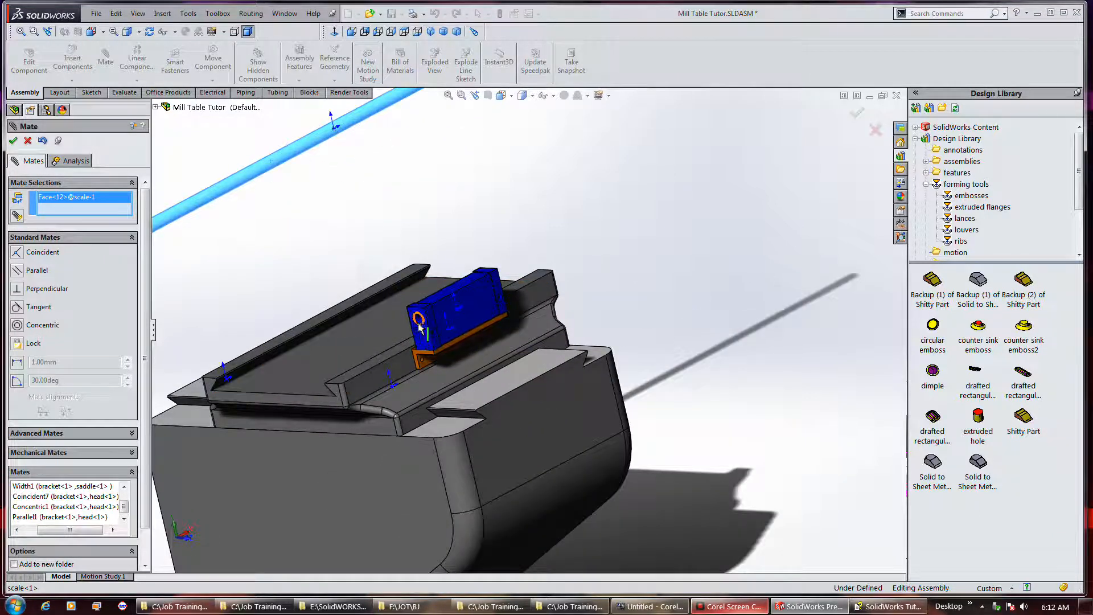
{"action": "left_click", "coordinate": [419, 324]}
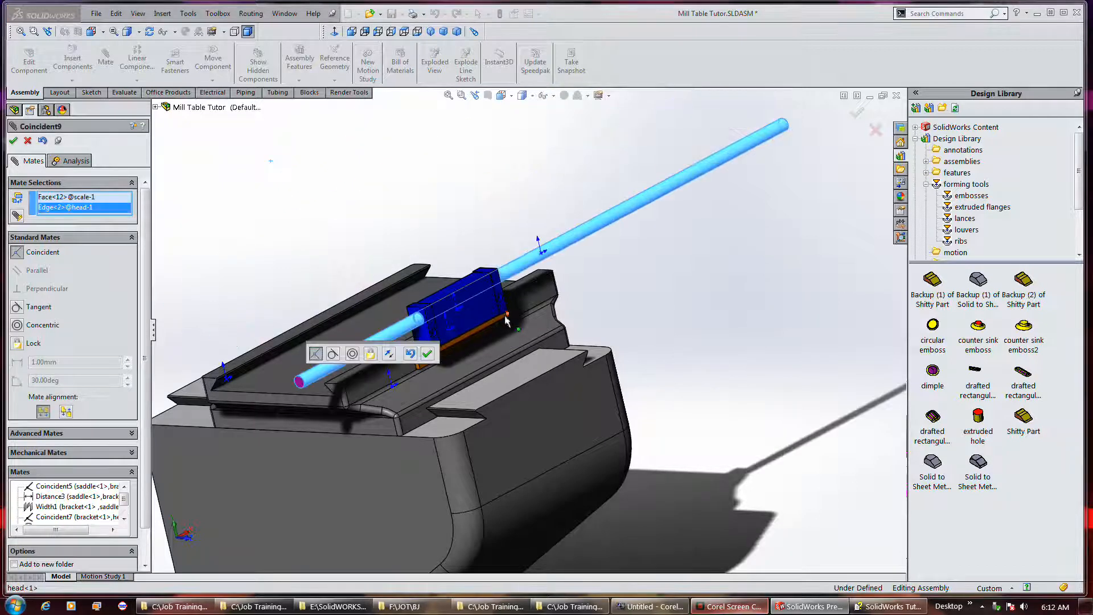
{"action": "left_click", "coordinate": [352, 354]}
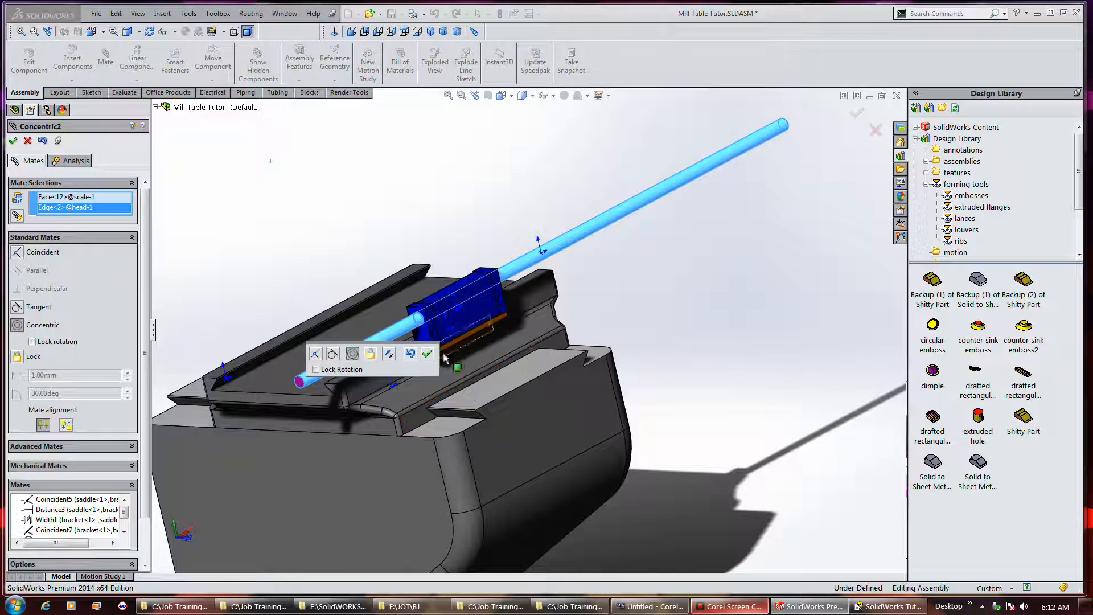
{"action": "left_click", "coordinate": [429, 354]}
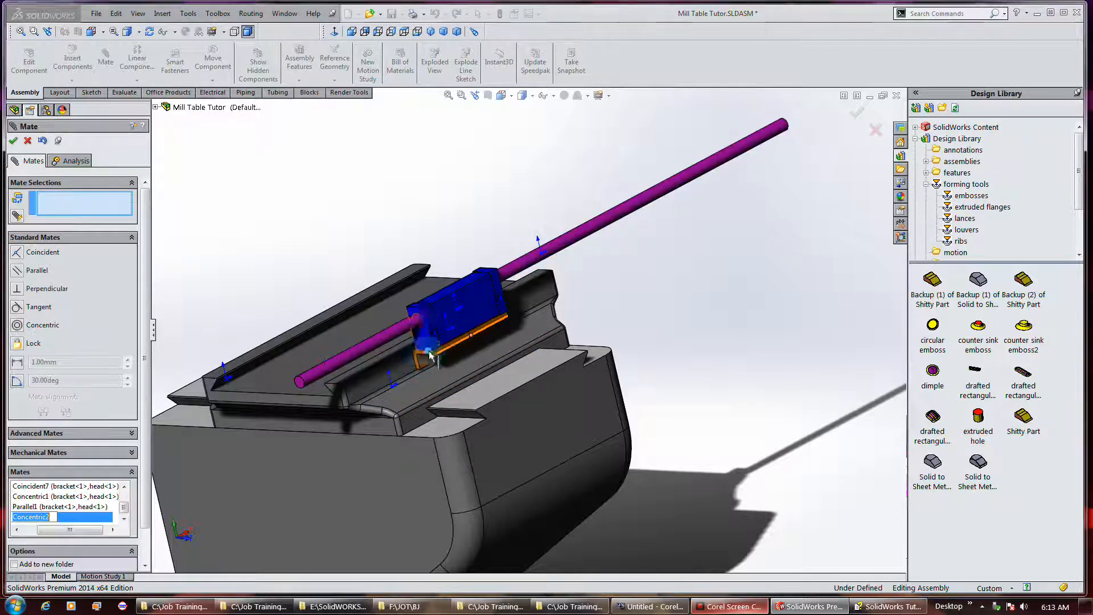
Slide the scale along the head's bore to extend it on both sides, and finish the Mate command.
{"action": "left_click_drag", "start_coordinate": [312, 373], "coordinate": [241, 411]}
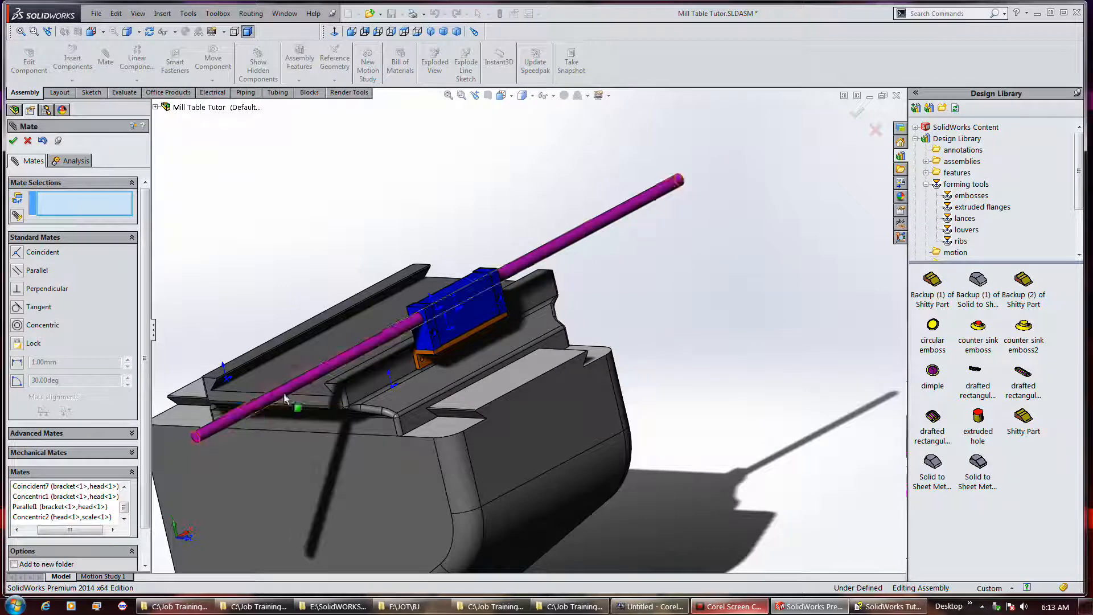
{"action": "scroll", "coordinate": [527, 330], "scroll_direction": "up", "scroll_amount": 2}
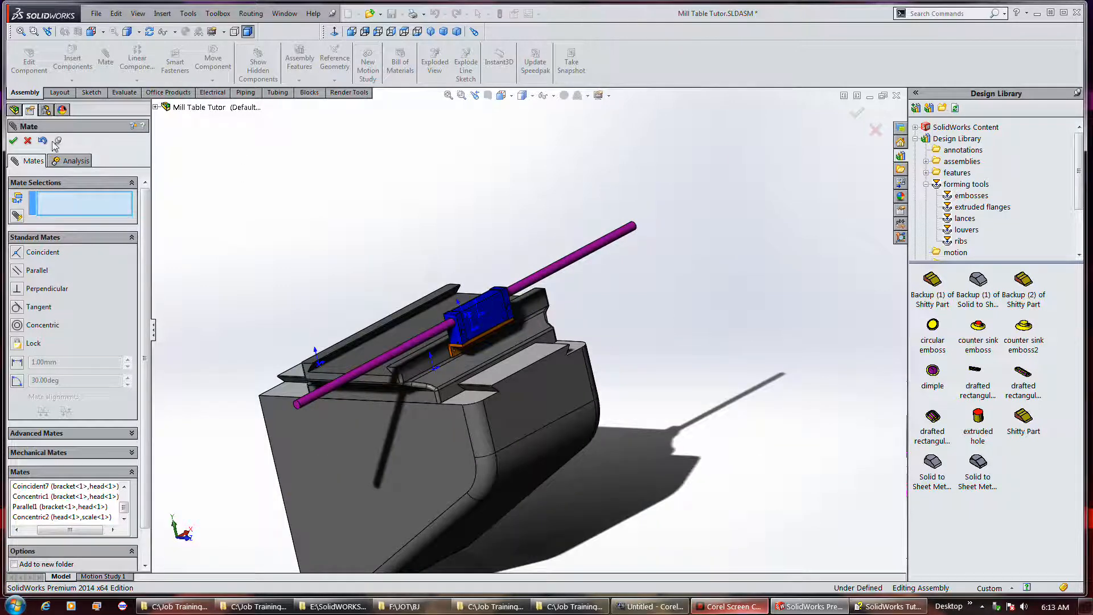
{"action": "left_click", "coordinate": [14, 142]}
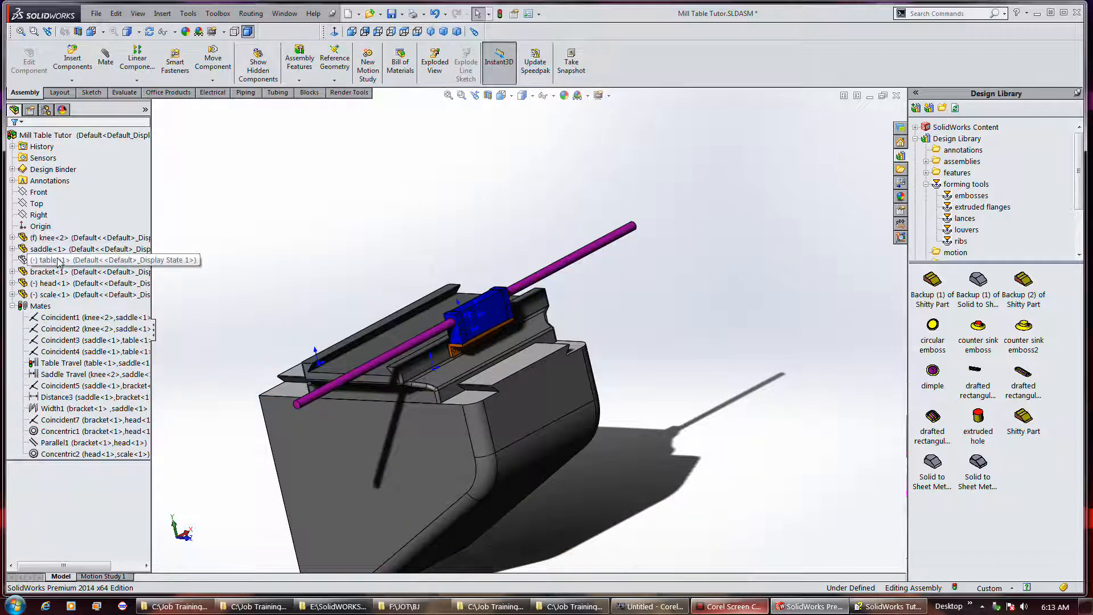
Show the hidden table component in the assembly.
{"action": "right_click", "coordinate": [59, 261]}
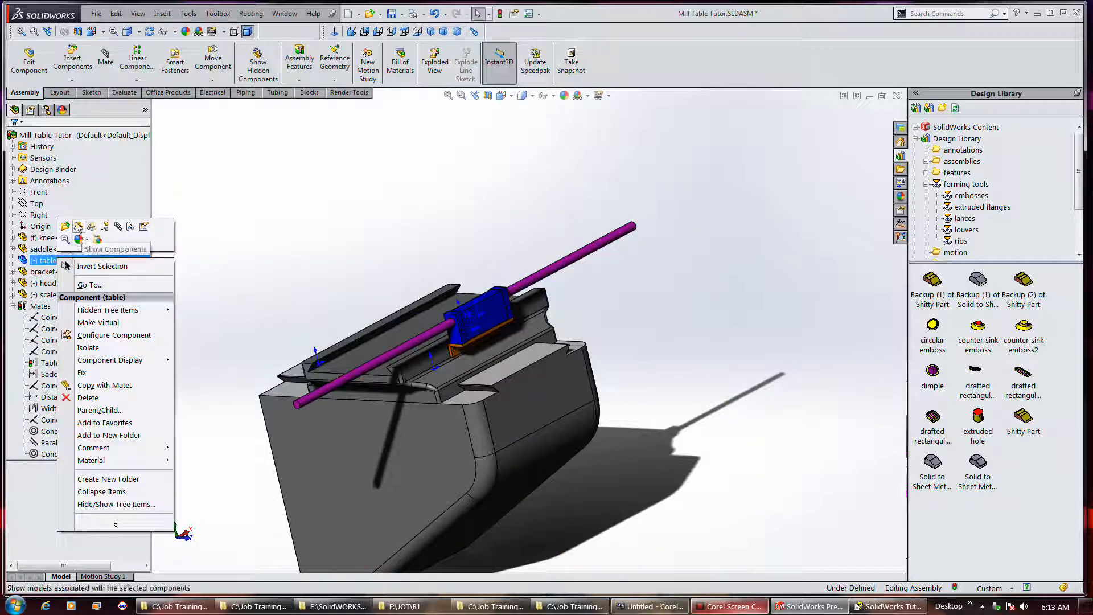
{"action": "left_click", "coordinate": [79, 227]}
{"action": "left_click", "coordinate": [724, 328]}
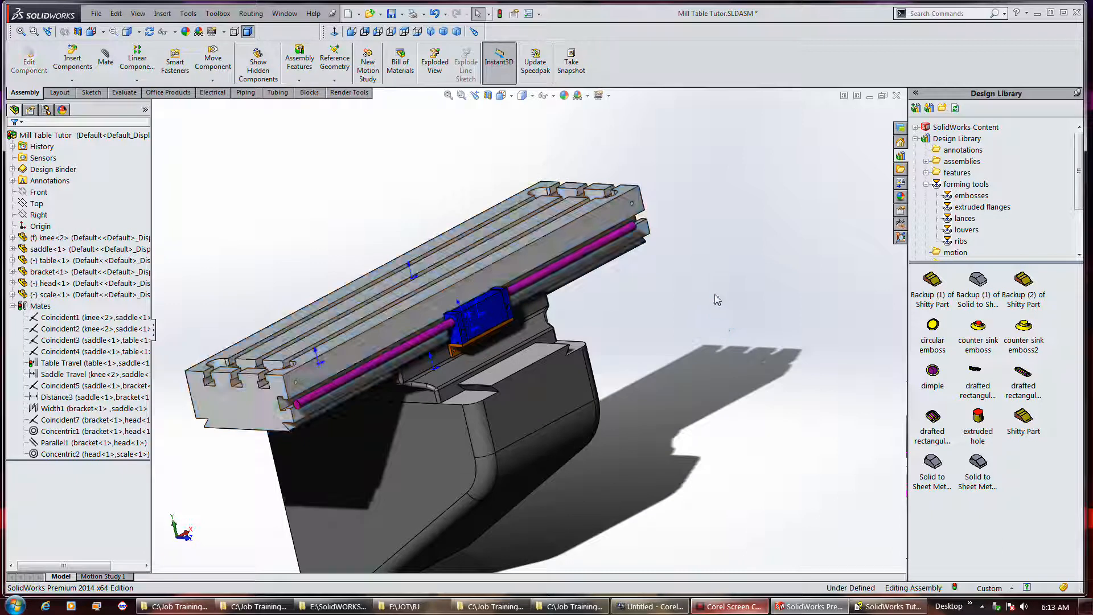
{"action": "mouse_move", "coordinate": [724, 289]}
{"action": "middle_mouse_down"}
{"action": "mouse_move", "coordinate": [739, 296]}
{"action": "mouse_move", "coordinate": [721, 291]}
{"action": "middle_mouse_up"}
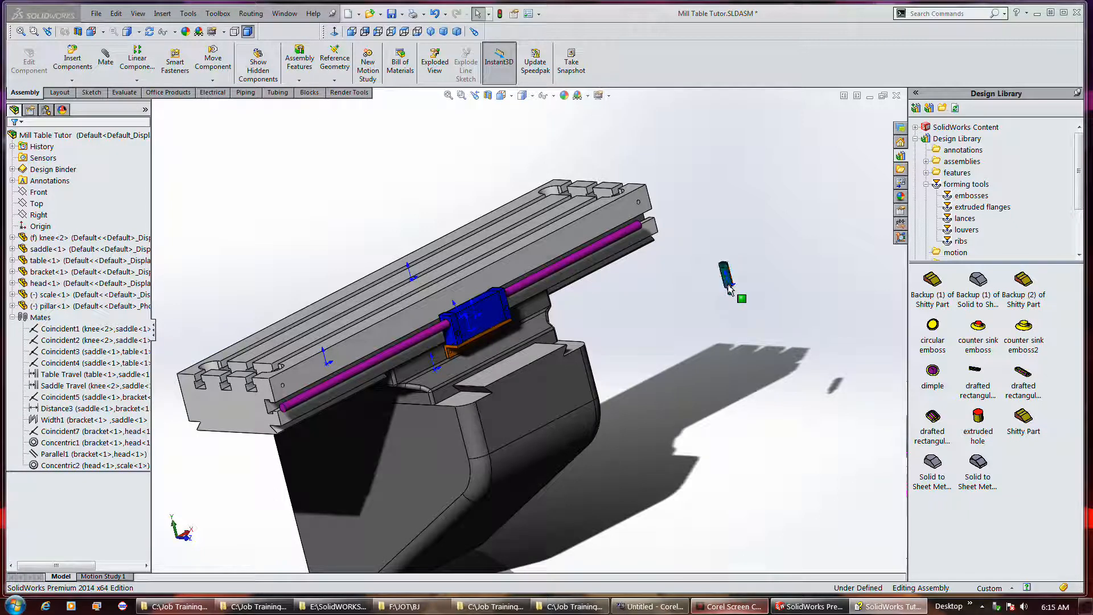
Copy the pillar, and add a concentric mate between the original pillar's reduced end and the small hole in the table's side face.
{"action": "left_click", "coordinate": [728, 287]}
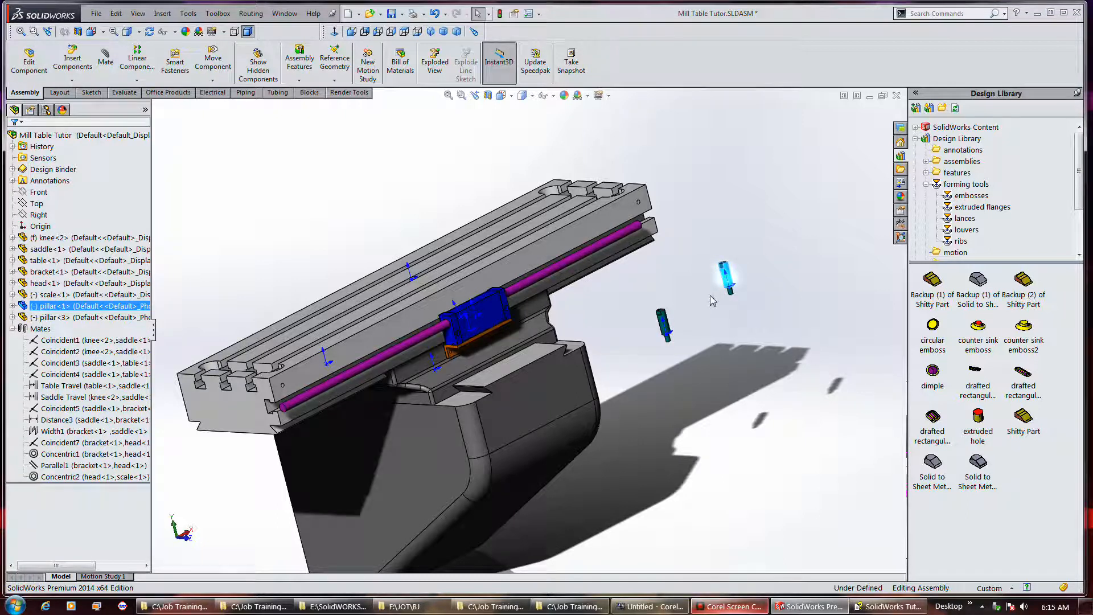
{"action": "scroll", "coordinate": [733, 294], "scroll_direction": "down", "scroll_amount": 5}
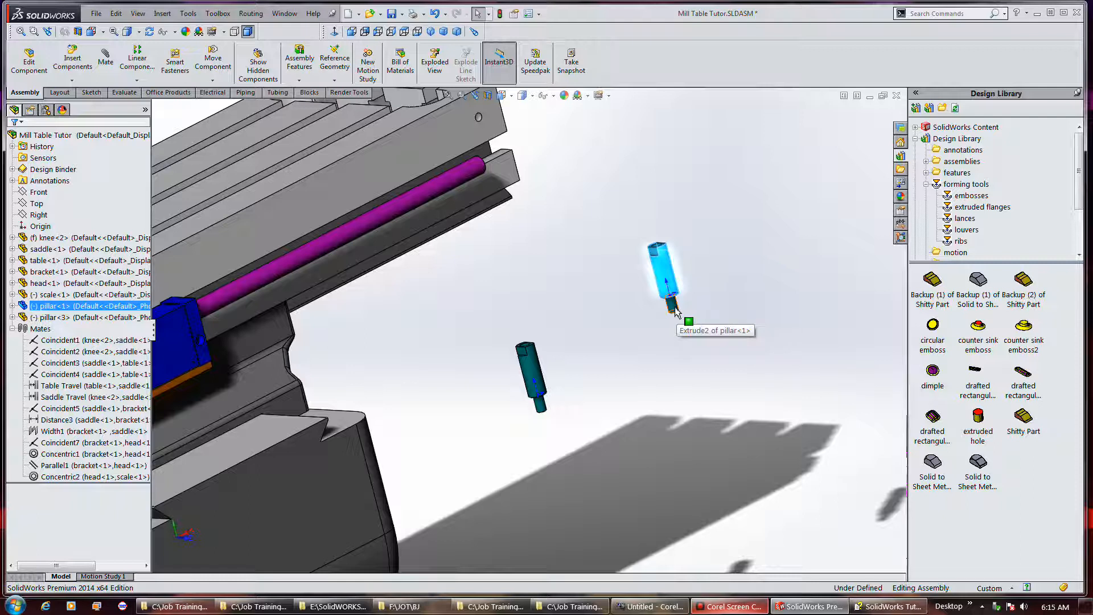
{"action": "left_click_drag", "start_coordinate": [674, 307], "coordinate": [480, 119], "text": "alt"}
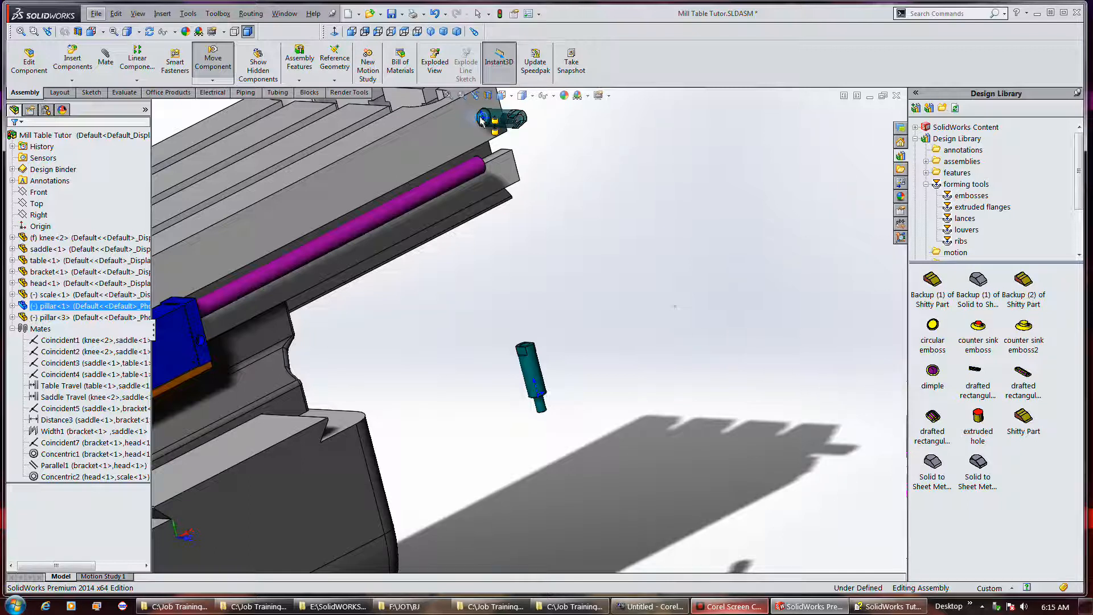
{"action": "left_click", "coordinate": [481, 120]}
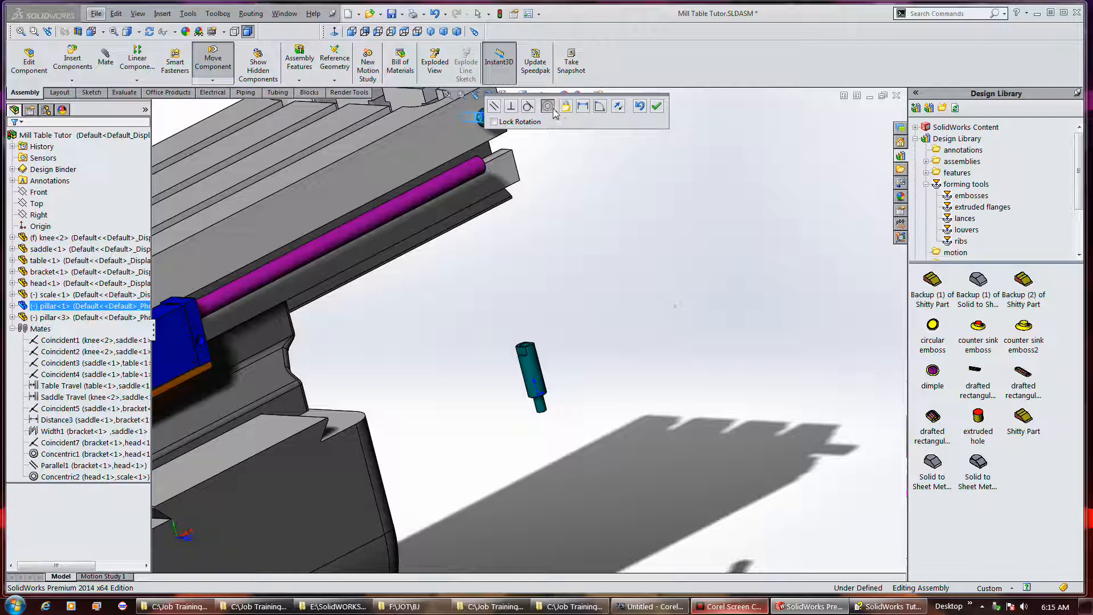
{"action": "left_click", "coordinate": [657, 105]}
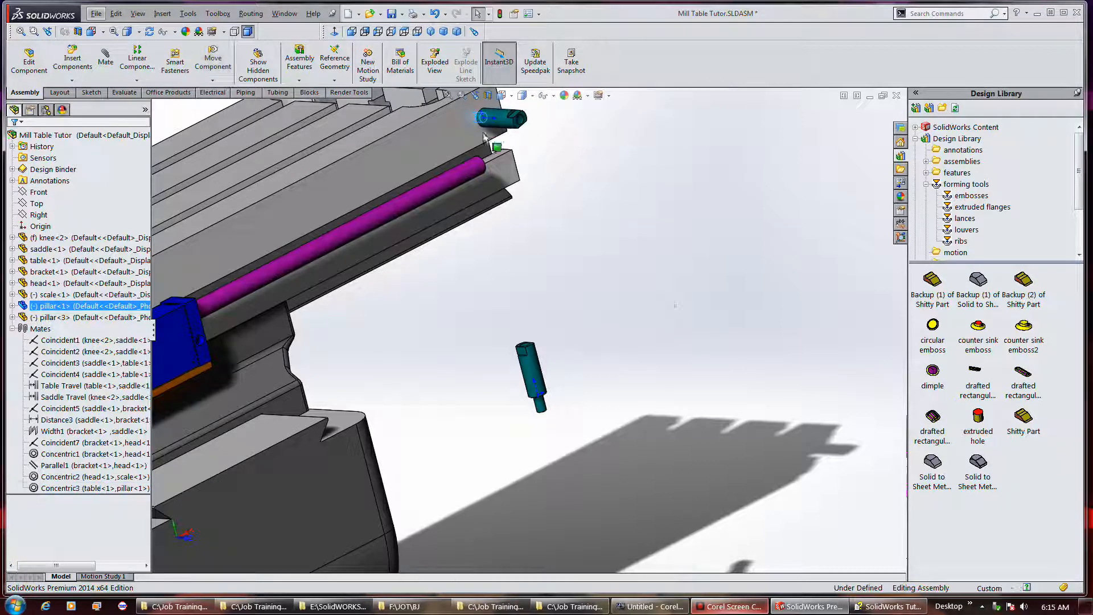
Try to smart-mate the copied pillar's reduced end into the small hole at the opposite end of the table's side face.
{"action": "left_click_drag", "start_coordinate": [481, 152], "coordinate": [507, 163]}
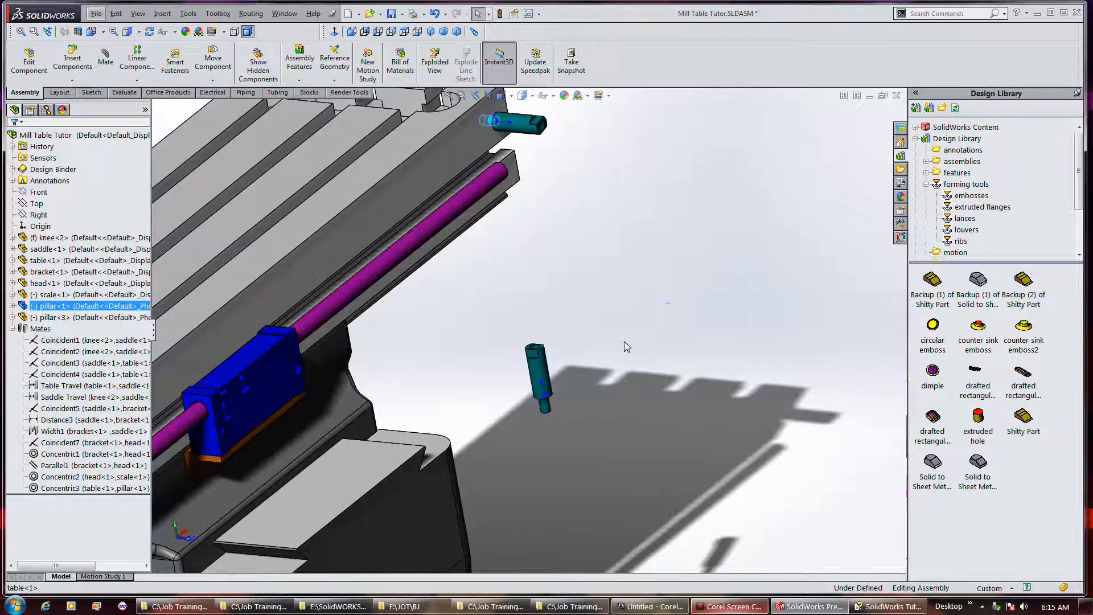
{"action": "scroll", "coordinate": [624, 346], "scroll_direction": "up", "scroll_amount": 2}
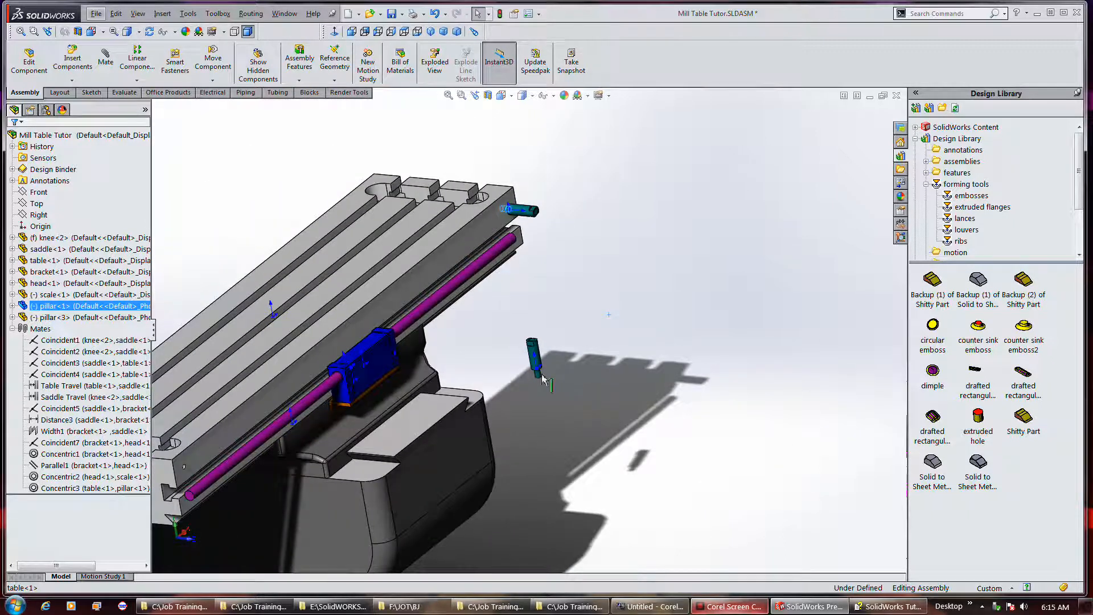
{"action": "left_click_drag", "start_coordinate": [540, 378], "coordinate": [273, 431]}
{"action": "left_click_drag", "start_coordinate": [181, 463], "coordinate": [190, 474]}
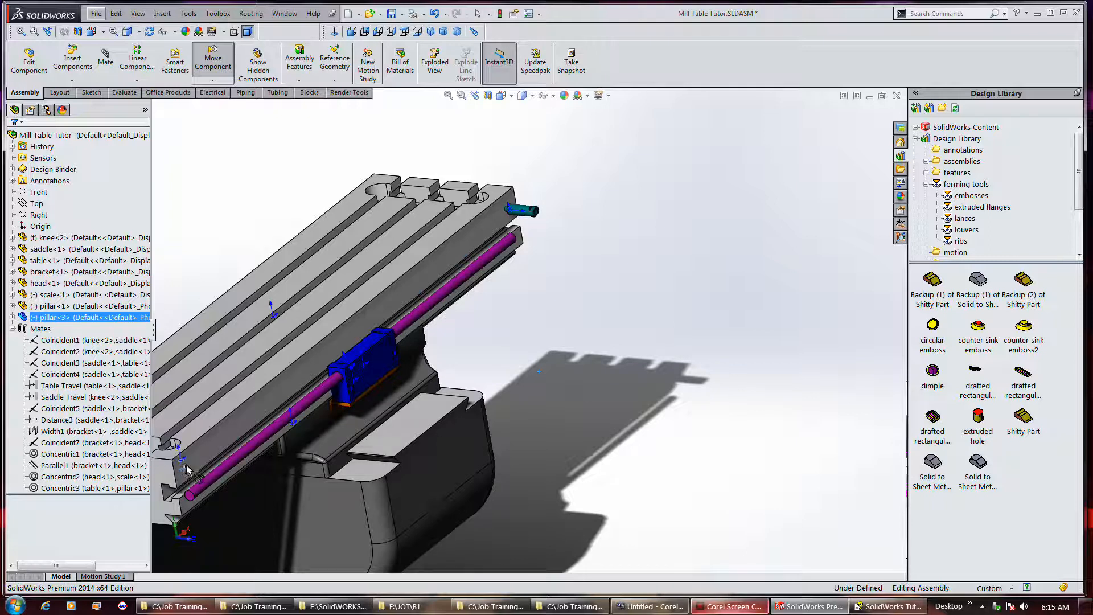
{"action": "left_click_drag", "start_coordinate": [421, 507], "coordinate": [521, 496]}
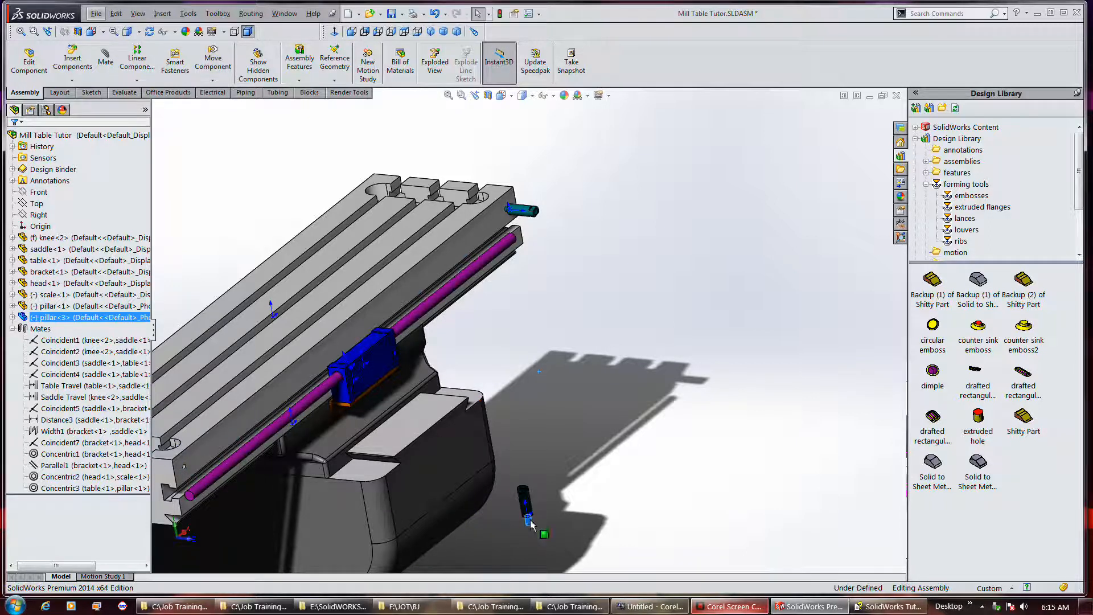
Try again to seat the copied pillar in the free hole beside the scale, working from a closer view.
{"action": "scroll", "coordinate": [464, 469], "scroll_direction": "up", "scroll_amount": 2}
{"action": "scroll", "coordinate": [353, 472], "scroll_direction": "down", "scroll_amount": 6}
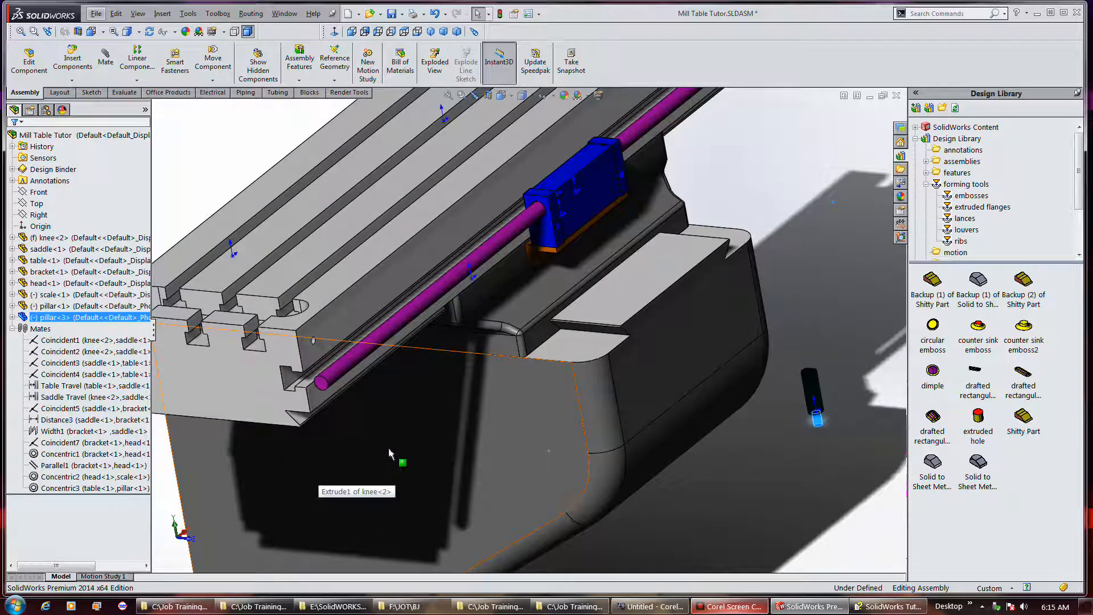
{"action": "left_click", "coordinate": [818, 434]}
{"action": "left_click_drag", "start_coordinate": [816, 422], "coordinate": [636, 370]}
{"action": "left_click_drag", "start_coordinate": [323, 344], "coordinate": [794, 466], "text": "alt"}
{"action": "left_click", "coordinate": [814, 467]}
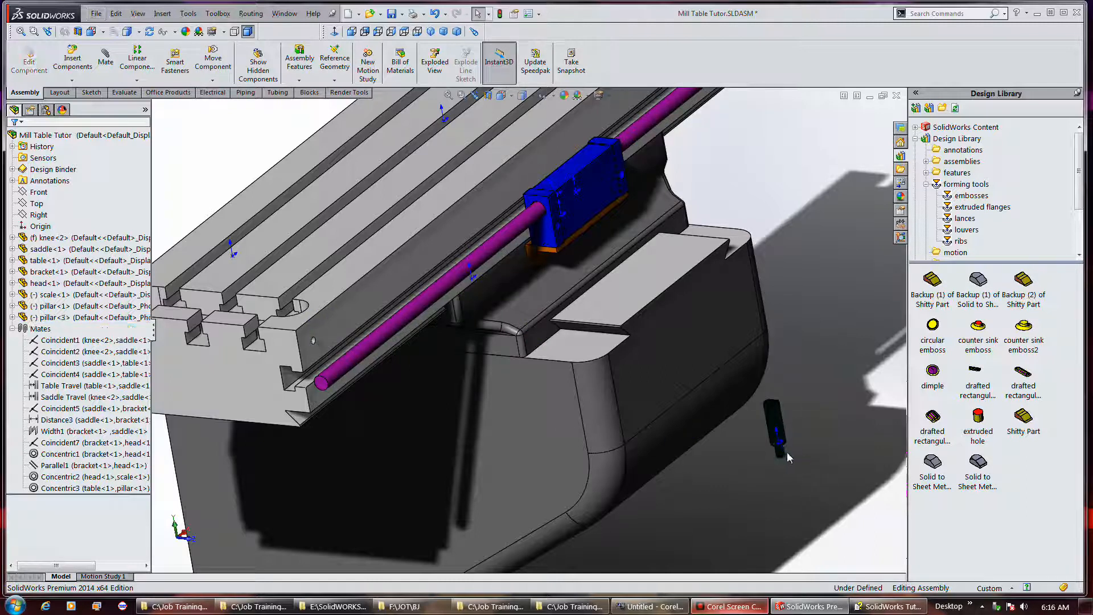
{"action": "left_click_drag", "start_coordinate": [781, 459], "coordinate": [418, 348]}
{"action": "left_click_drag", "start_coordinate": [311, 342], "coordinate": [812, 480]}
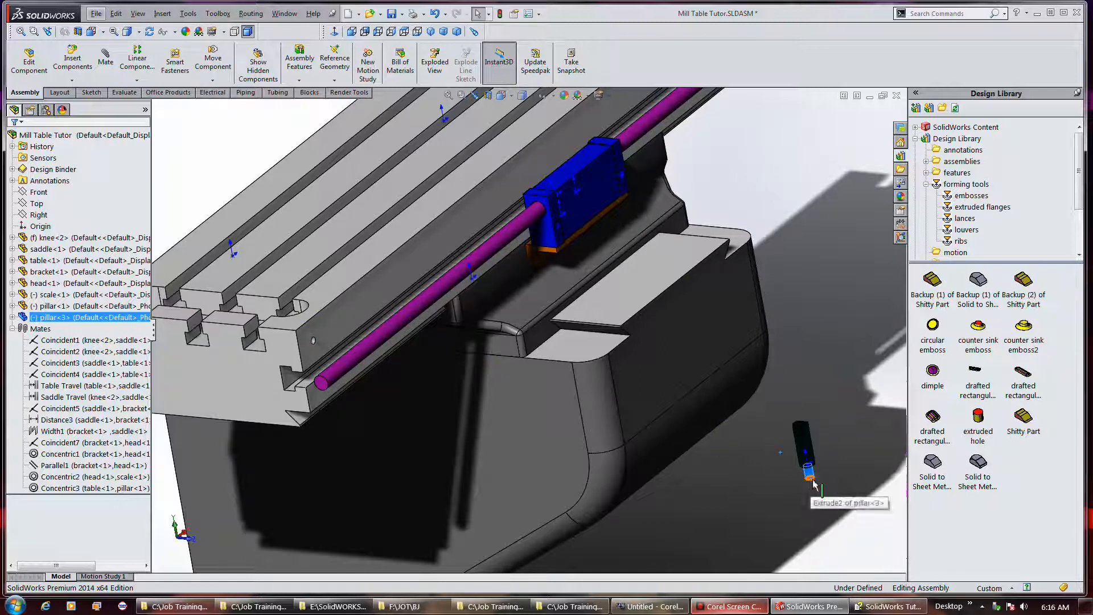
Select the reduced cylindrical face of the copied pillar and try to mate it with the table's free side hole.
{"action": "left_click", "coordinate": [817, 480]}
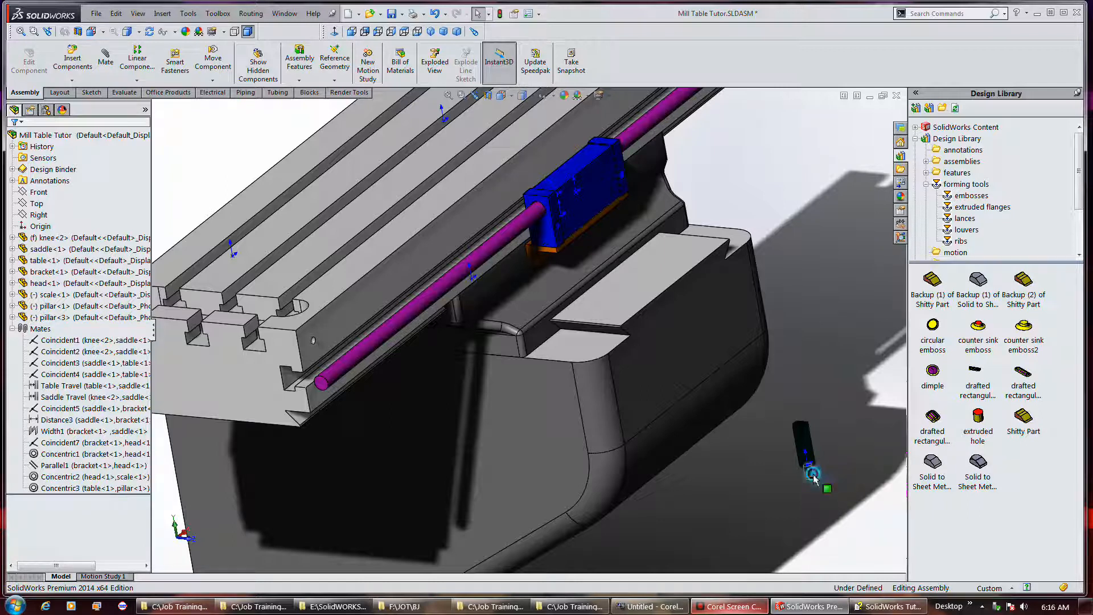
{"action": "left_click", "coordinate": [813, 479]}
{"action": "left_click", "coordinate": [815, 481]}
{"action": "left_click", "coordinate": [813, 479]}
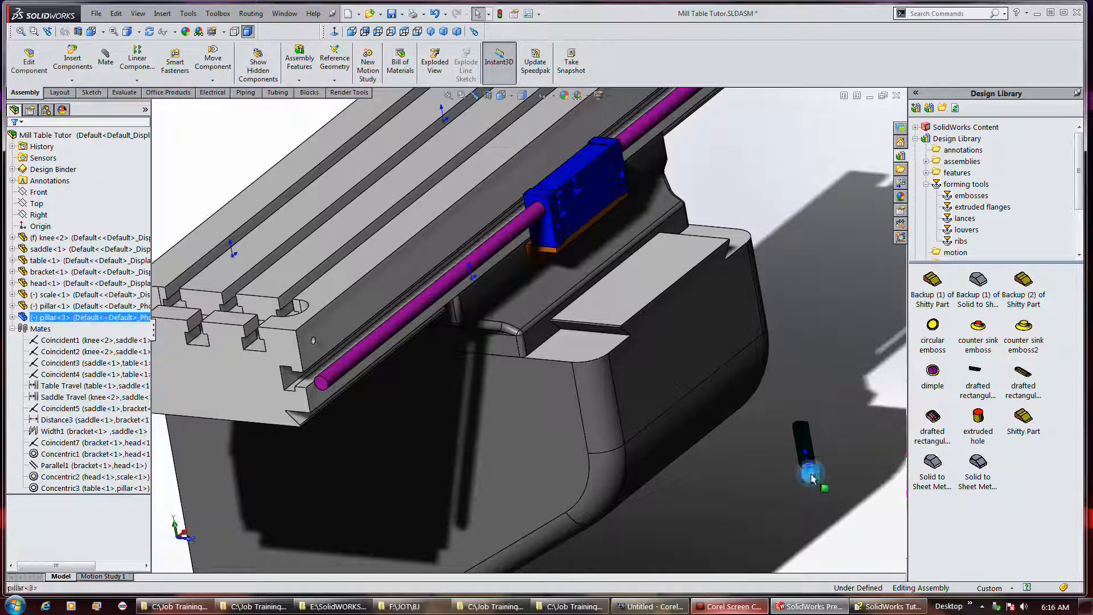
{"action": "left_click_drag", "start_coordinate": [811, 478], "coordinate": [399, 343]}
{"action": "left_click_drag", "start_coordinate": [315, 345], "coordinate": [318, 344]}
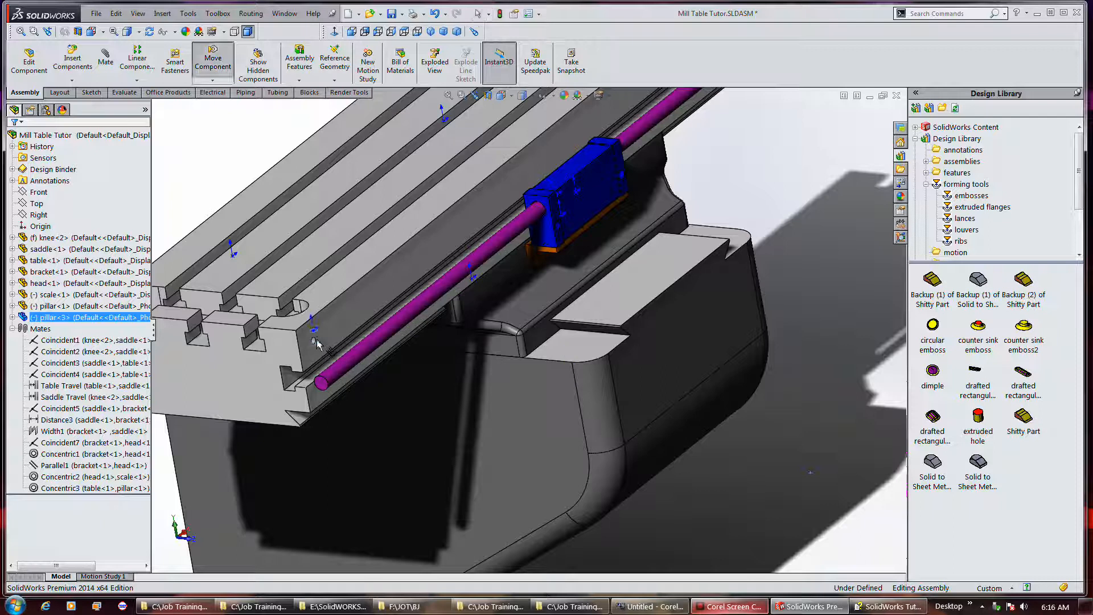
{"action": "key", "text": "Escape"}
Undo the last pillar move and reposition the copied pillar in open space below the table corner with the free hole.
{"action": "scroll", "coordinate": [458, 380], "scroll_direction": "down", "scroll_amount": 3}
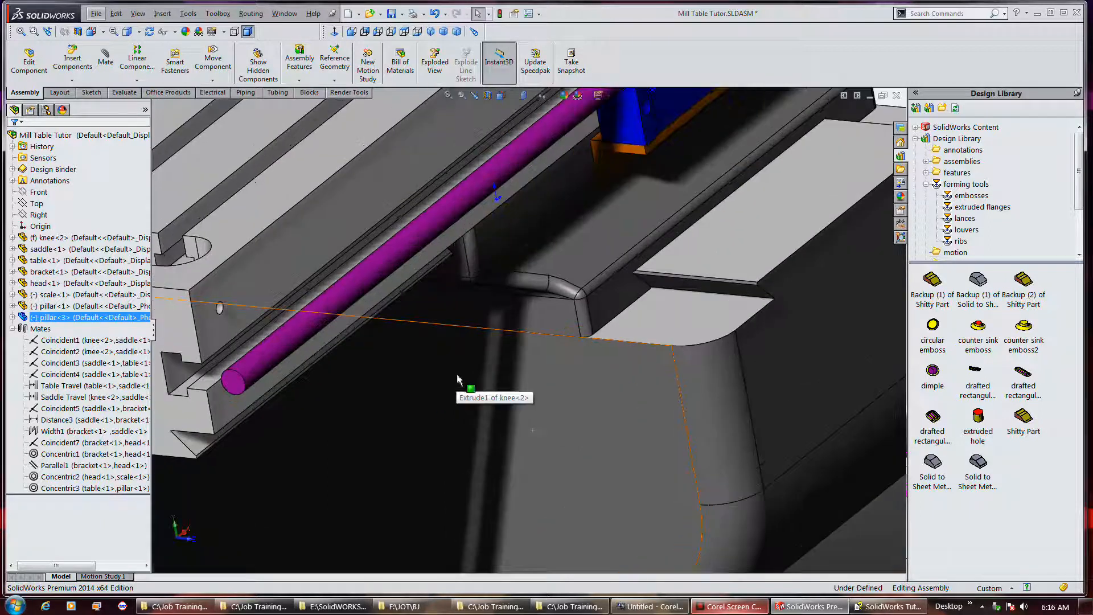
{"action": "scroll", "coordinate": [709, 433], "scroll_direction": "up", "scroll_amount": 3}
{"action": "left_click_drag", "start_coordinate": [843, 482], "coordinate": [760, 421]}
{"action": "left_click_drag", "start_coordinate": [828, 462], "coordinate": [552, 302]}
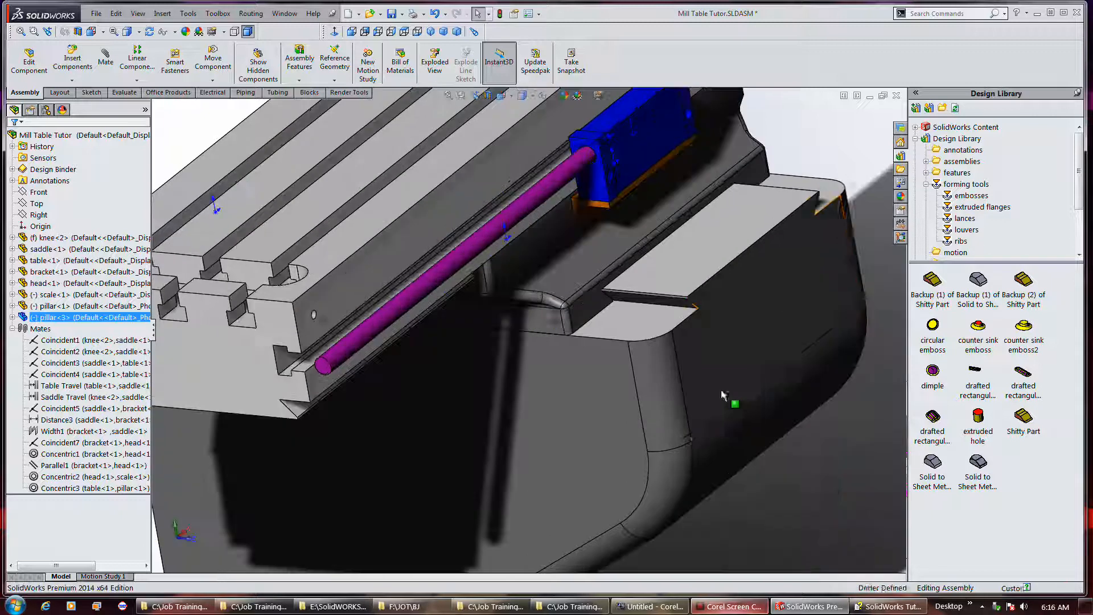
{"action": "key", "text": "ctrl+z"}
{"action": "left_click_drag", "start_coordinate": [826, 467], "coordinate": [162, 119]}
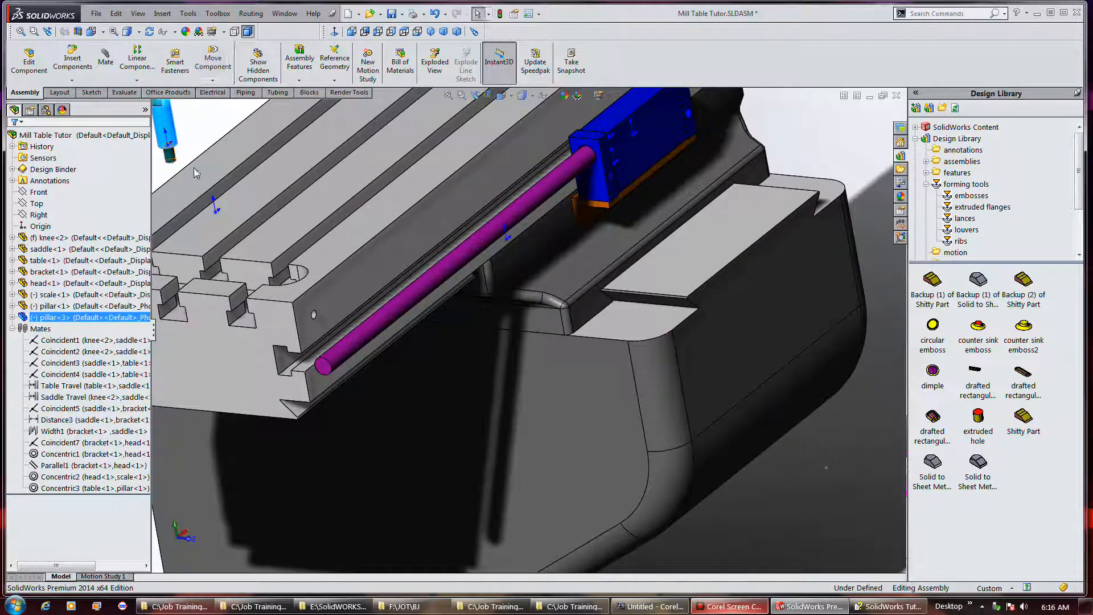
{"action": "scroll", "coordinate": [342, 193], "scroll_direction": "up", "scroll_amount": 2}
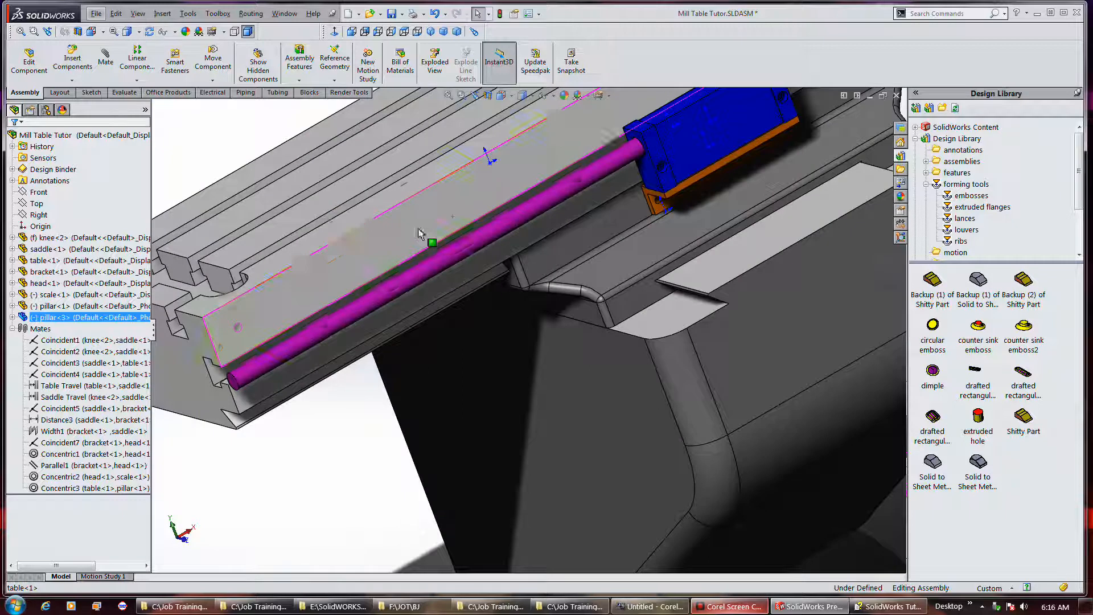
{"action": "scroll", "coordinate": [418, 199], "scroll_direction": "up", "scroll_amount": 2}
{"action": "scroll", "coordinate": [419, 195], "scroll_direction": "up", "scroll_amount": 2}
{"action": "middle_click_drag", "start_coordinate": [436, 197], "coordinate": [411, 172]}
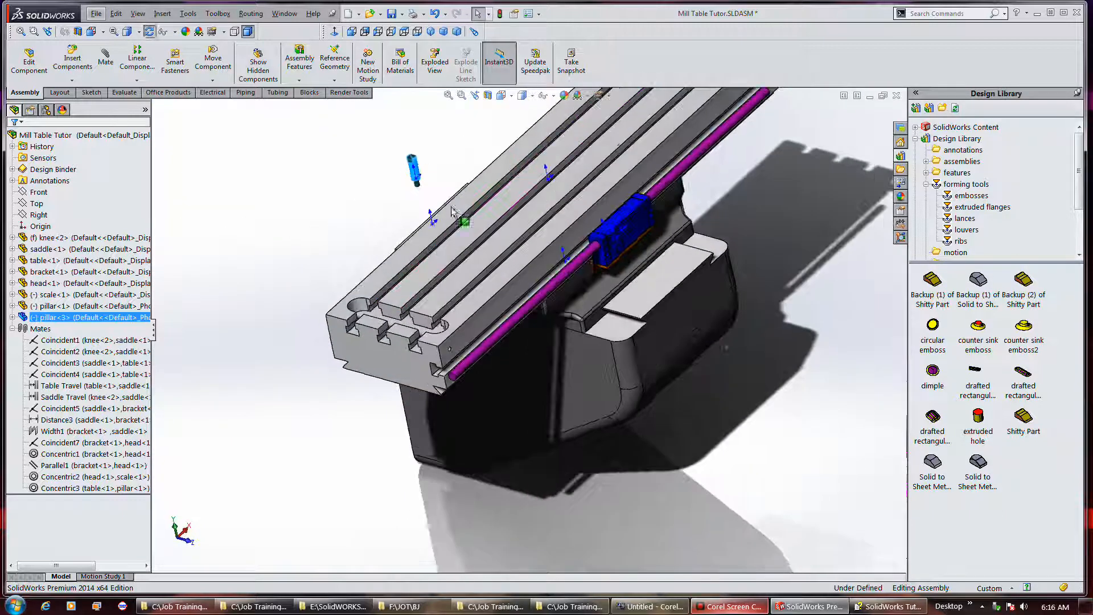
{"action": "left_click_drag", "start_coordinate": [422, 170], "coordinate": [395, 293]}
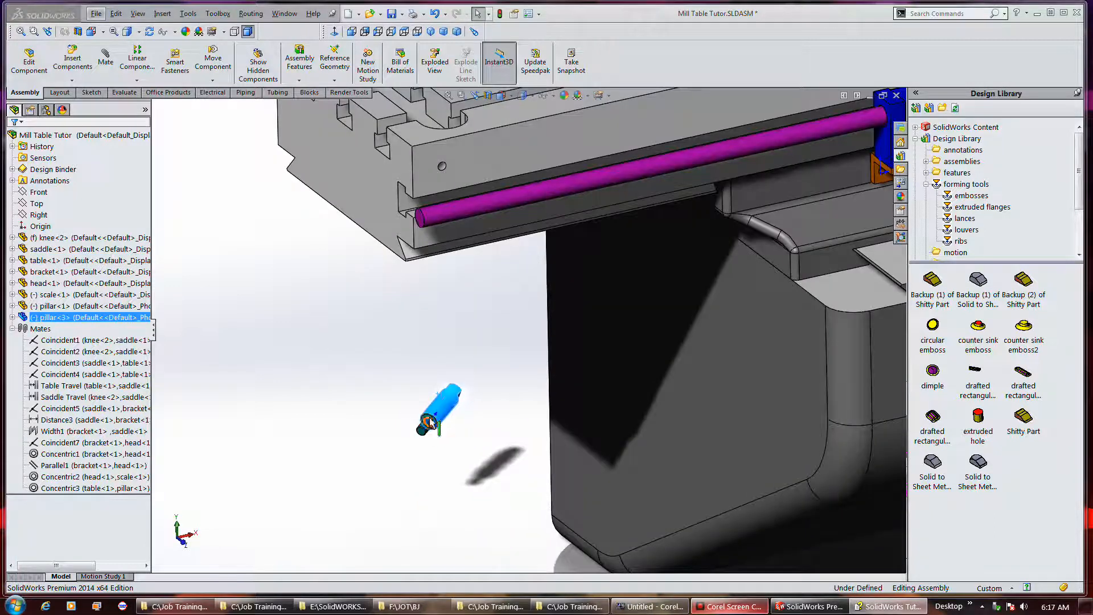
Smart-mate the copied pillar's shoulder edge to the edge of the table's free side hole with concentric and coincident mates.
{"action": "left_click_drag", "start_coordinate": [431, 423], "coordinate": [443, 171], "text": "alt"}
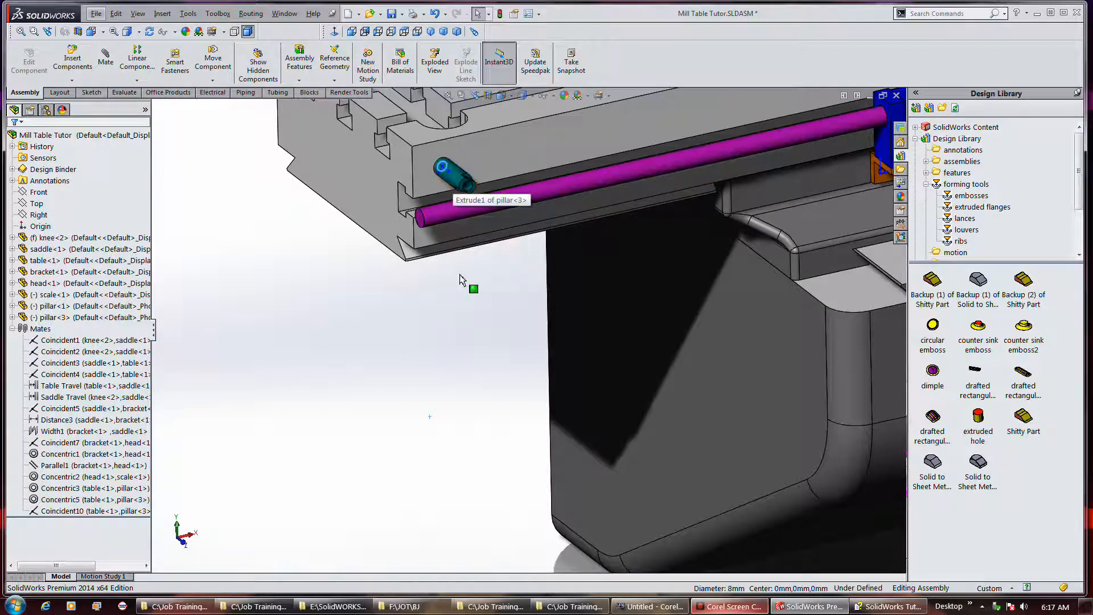
{"action": "left_click", "coordinate": [454, 181]}
{"action": "middle_click_drag", "start_coordinate": [459, 176], "coordinate": [466, 176]}
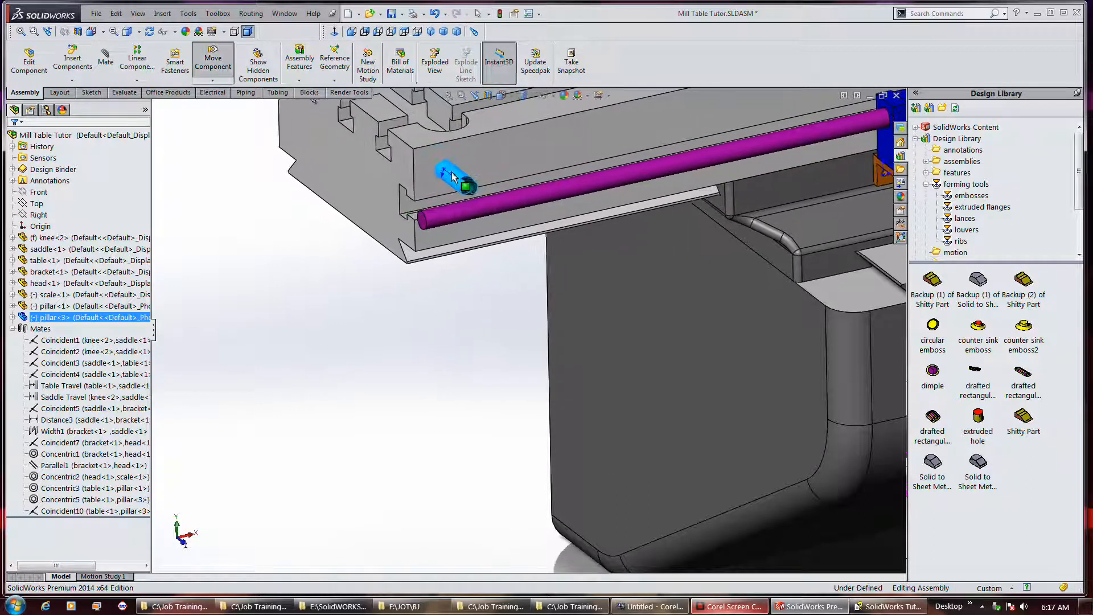
Pull the original pillar out of its hole along the axis to expose its shoulder.
{"action": "key", "text": "f"}
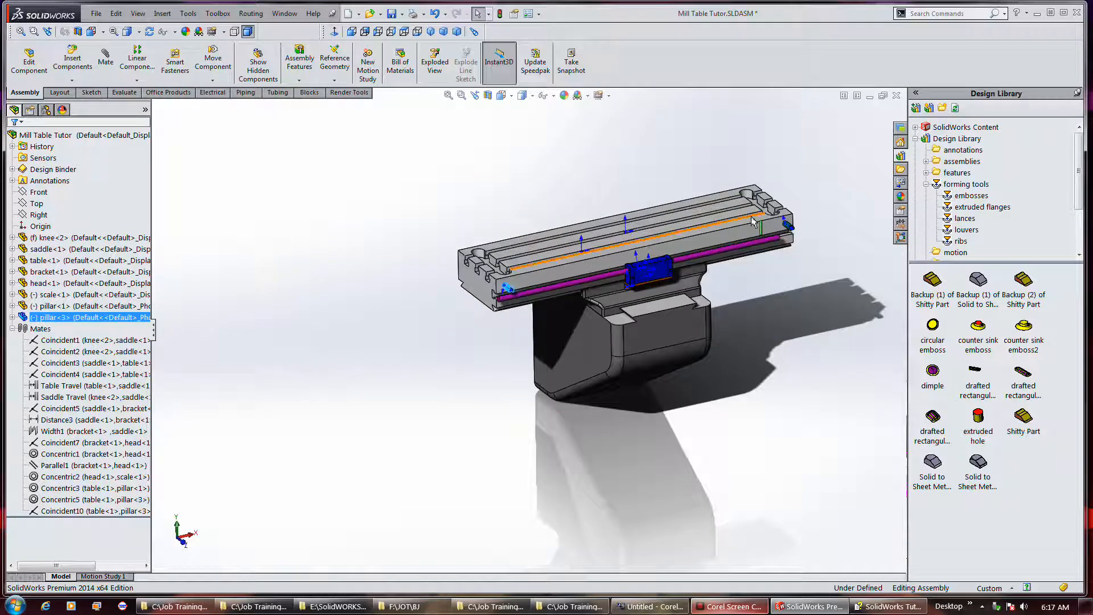
{"action": "scroll", "coordinate": [783, 239], "scroll_direction": "down", "scroll_amount": 3}
{"action": "left_click_drag", "start_coordinate": [779, 254], "coordinate": [811, 248]}
{"action": "scroll", "coordinate": [815, 221], "scroll_direction": "up", "scroll_amount": 3}
{"action": "middle_click_drag", "start_coordinate": [813, 219], "coordinate": [630, 344]}
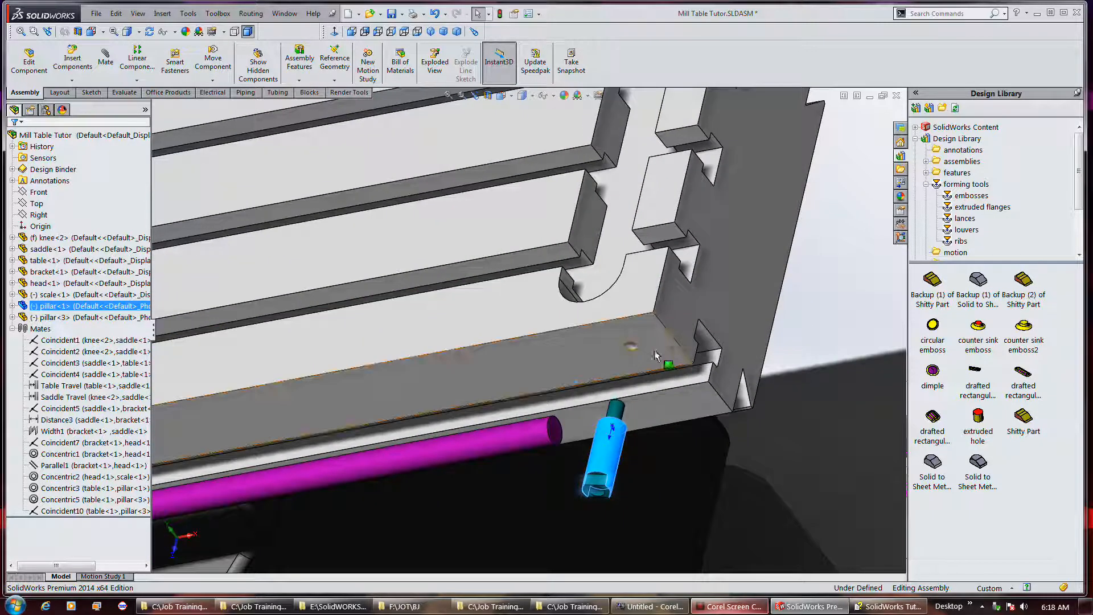
Add a coincident mate between the table's side face and the original pillar's shoulder edge.
{"action": "left_click", "coordinate": [675, 358]}
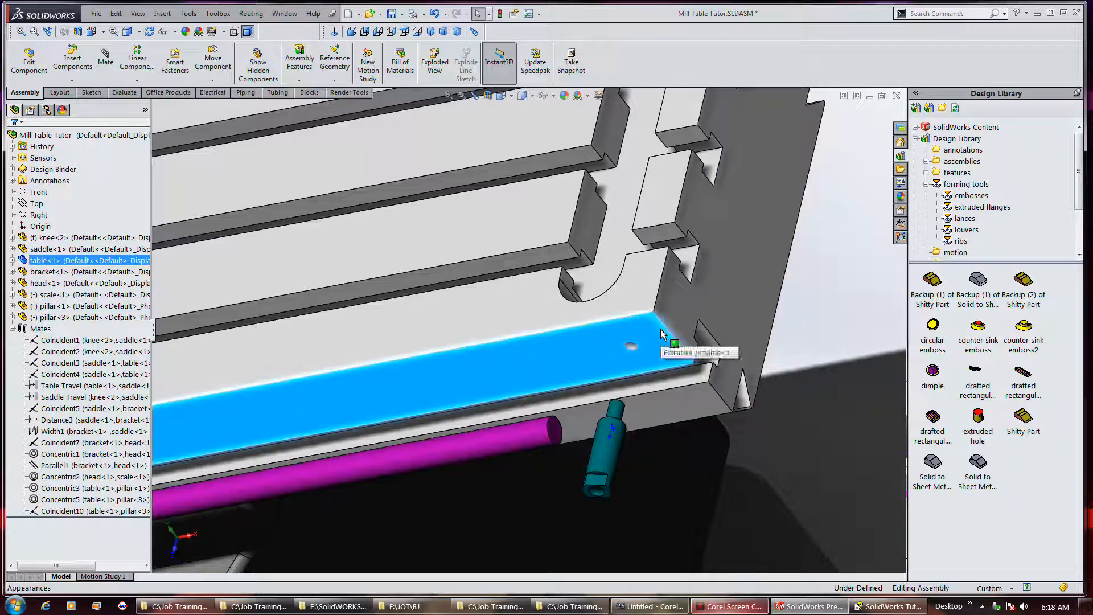
{"action": "middle_click_drag", "start_coordinate": [722, 310], "coordinate": [655, 387]}
{"action": "left_click", "coordinate": [563, 424]}
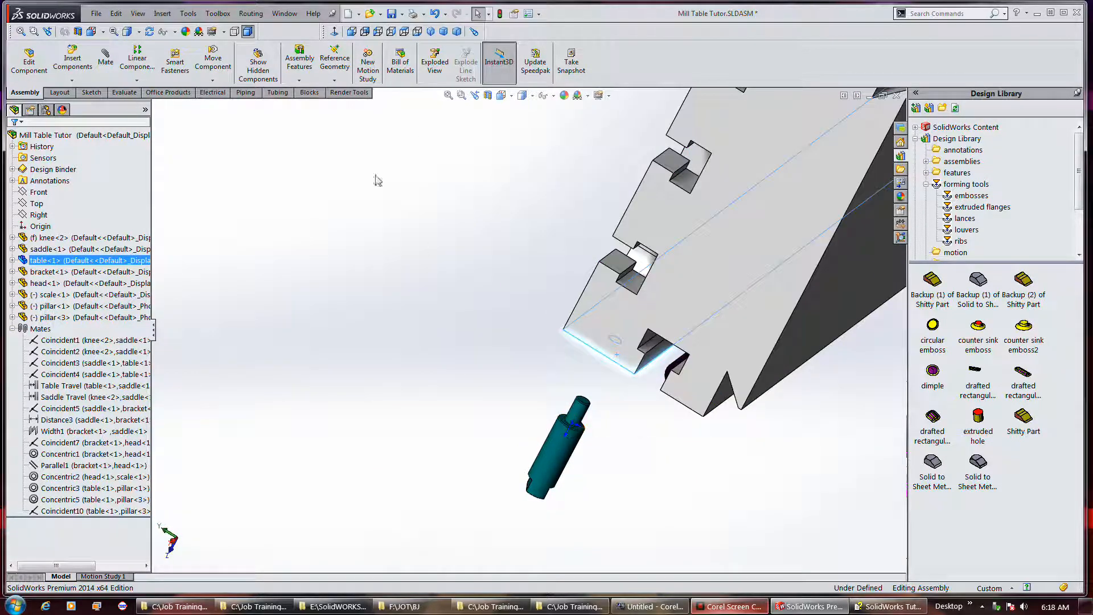
{"action": "left_click", "coordinate": [105, 57]}
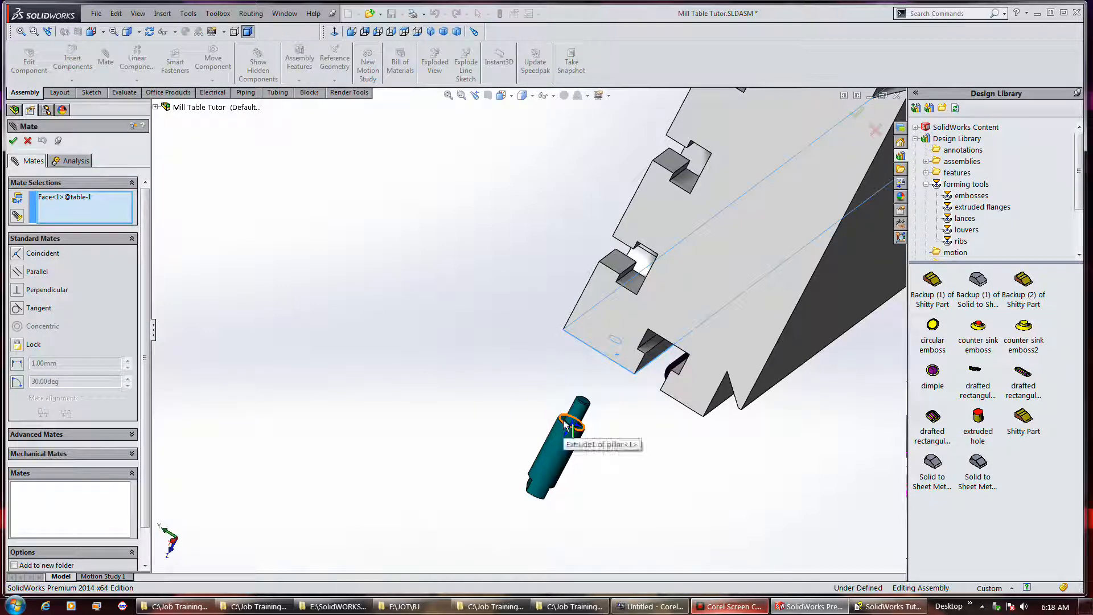
{"action": "left_click", "coordinate": [566, 424]}
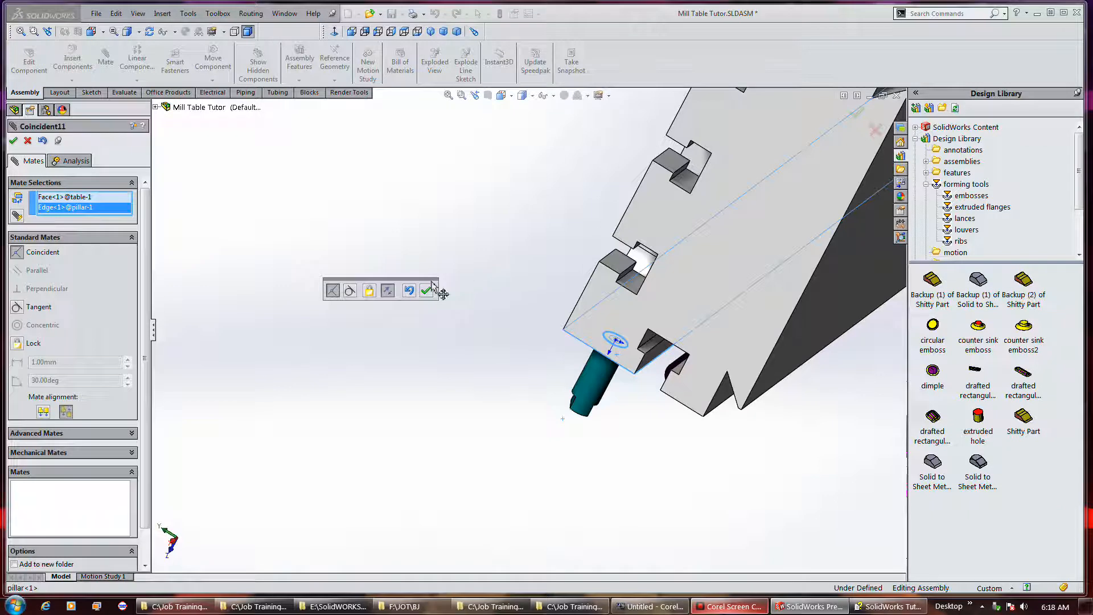
{"action": "left_click", "coordinate": [426, 291]}
Examine the seating of both pillars on the table's side face next to the scale.
{"action": "middle_click_drag", "start_coordinate": [391, 283], "coordinate": [476, 261]}
{"action": "scroll", "coordinate": [467, 274], "scroll_direction": "up", "scroll_amount": 6}
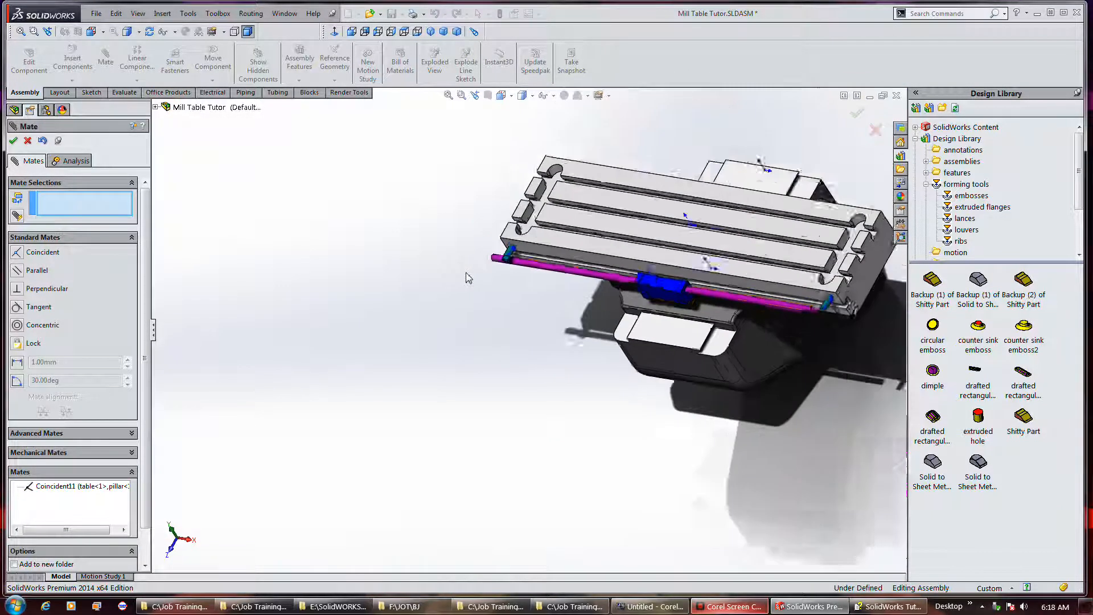
{"action": "scroll", "coordinate": [533, 283], "scroll_direction": "down", "scroll_amount": 5}
{"action": "middle_click_drag", "start_coordinate": [533, 283], "coordinate": [816, 241]}
{"action": "scroll", "coordinate": [810, 251], "scroll_direction": "up", "scroll_amount": 2}
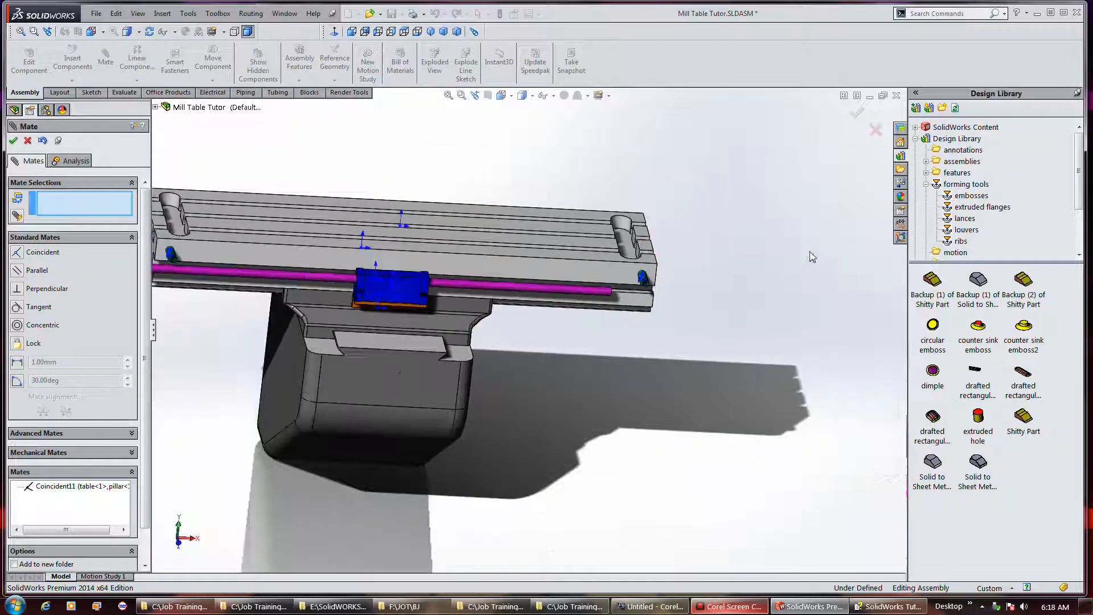
{"action": "scroll", "coordinate": [809, 251], "scroll_direction": "down", "scroll_amount": 1}
{"action": "scroll", "coordinate": [721, 264], "scroll_direction": "up", "scroll_amount": 2}
{"action": "scroll", "coordinate": [457, 229], "scroll_direction": "down", "scroll_amount": 2}
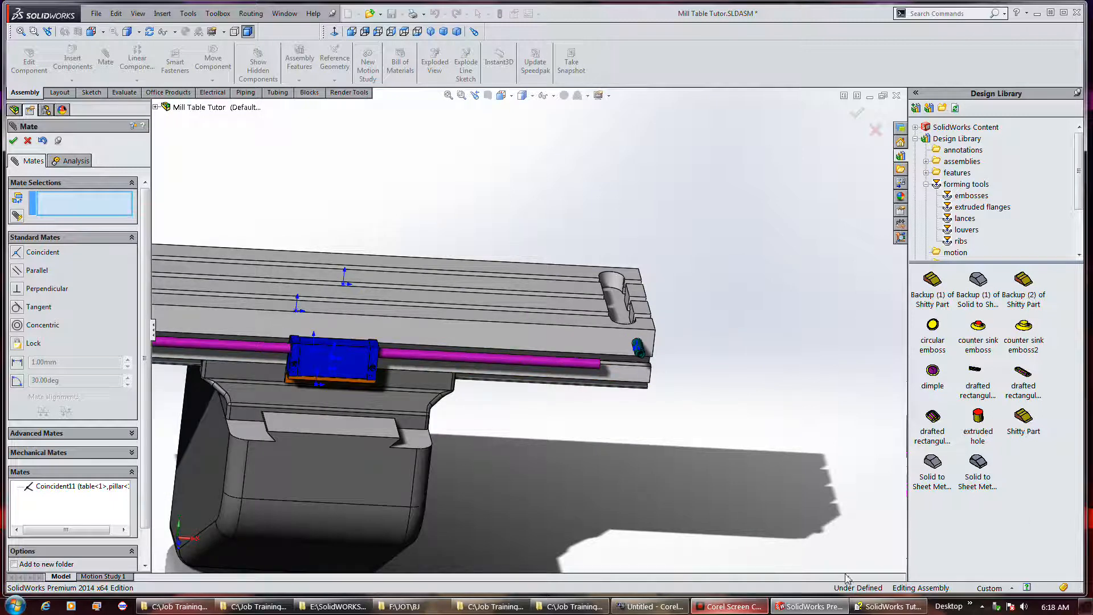
Smart-mate the clamp's bore concentric with the pillar at the table's corner.
{"action": "scroll", "coordinate": [661, 353], "scroll_direction": "down", "scroll_amount": 5}
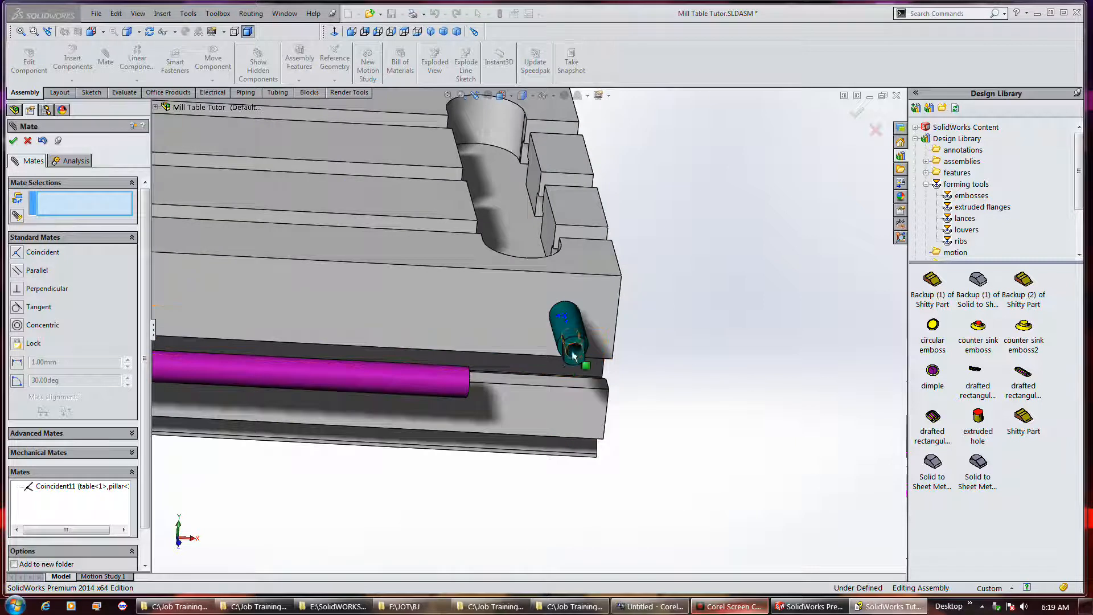
{"action": "left_click_drag", "start_coordinate": [569, 363], "coordinate": [608, 346]}
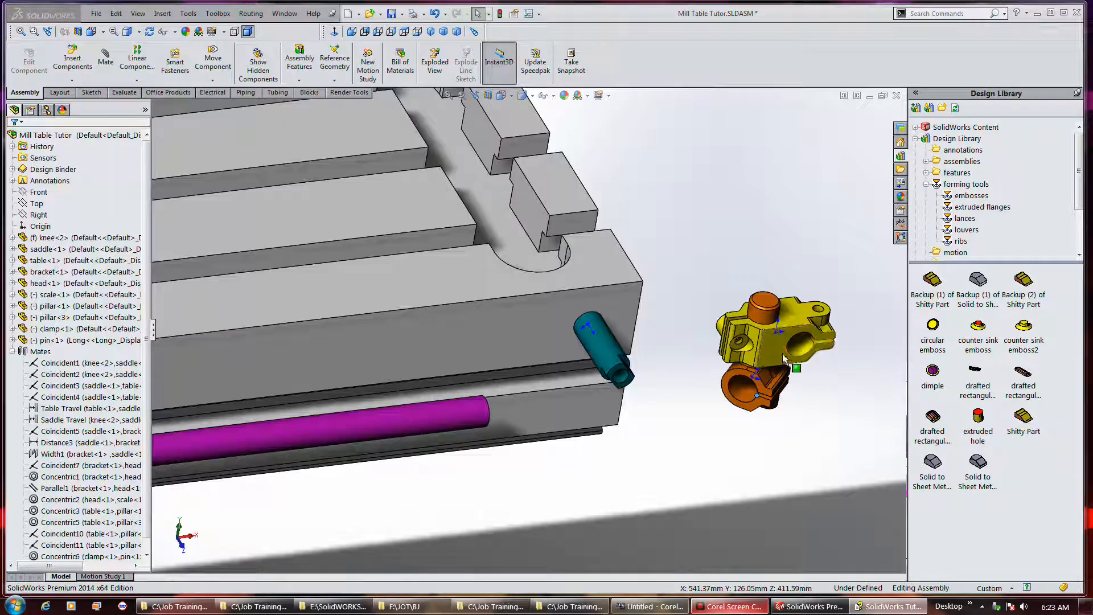
{"action": "left_click_drag", "start_coordinate": [785, 346], "coordinate": [617, 371]}
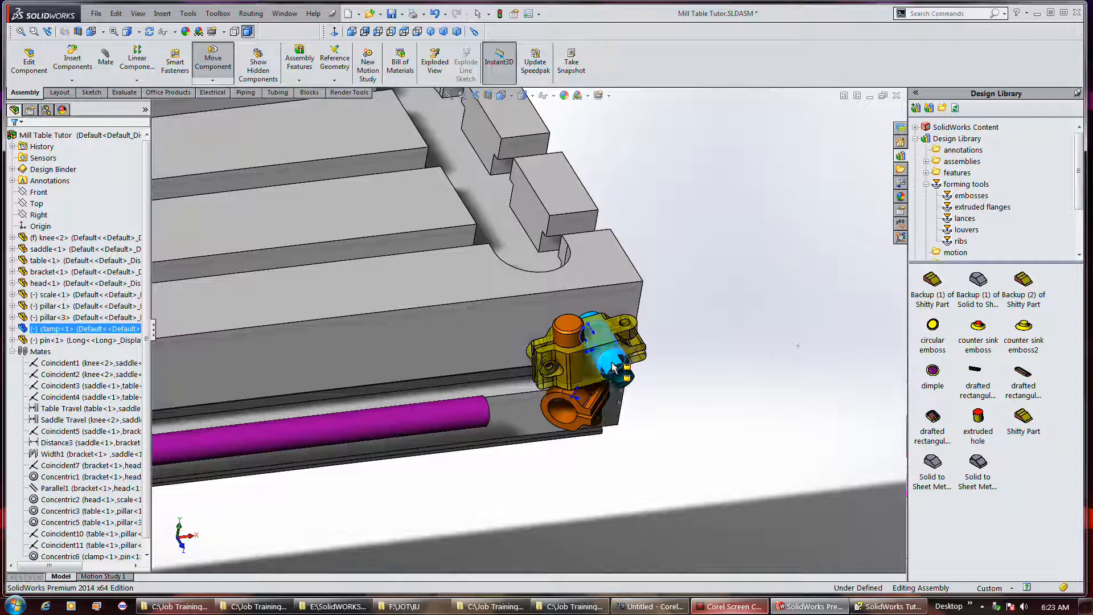
{"action": "left_click", "coordinate": [789, 382]}
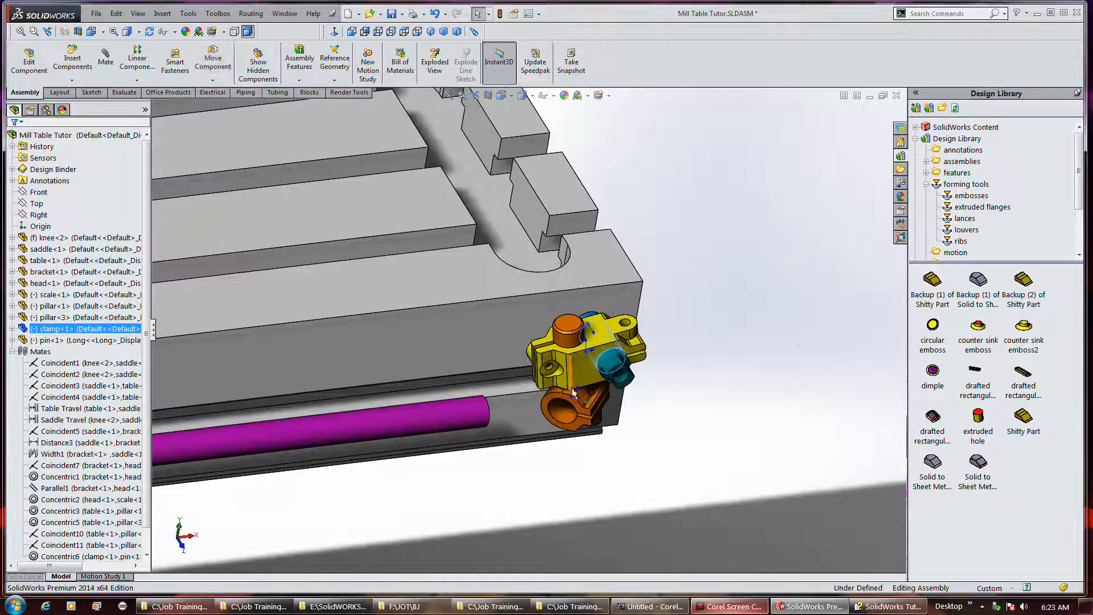
Turn the pin toward the scale rod and add a concentric mate between the pin's lower bore and the rod.
{"action": "mouse_move", "coordinate": [586, 433]}
{"action": "left_mouse_down"}
{"action": "mouse_move", "coordinate": [572, 448]}
{"action": "mouse_move", "coordinate": [570, 438]}
{"action": "left_mouse_up"}
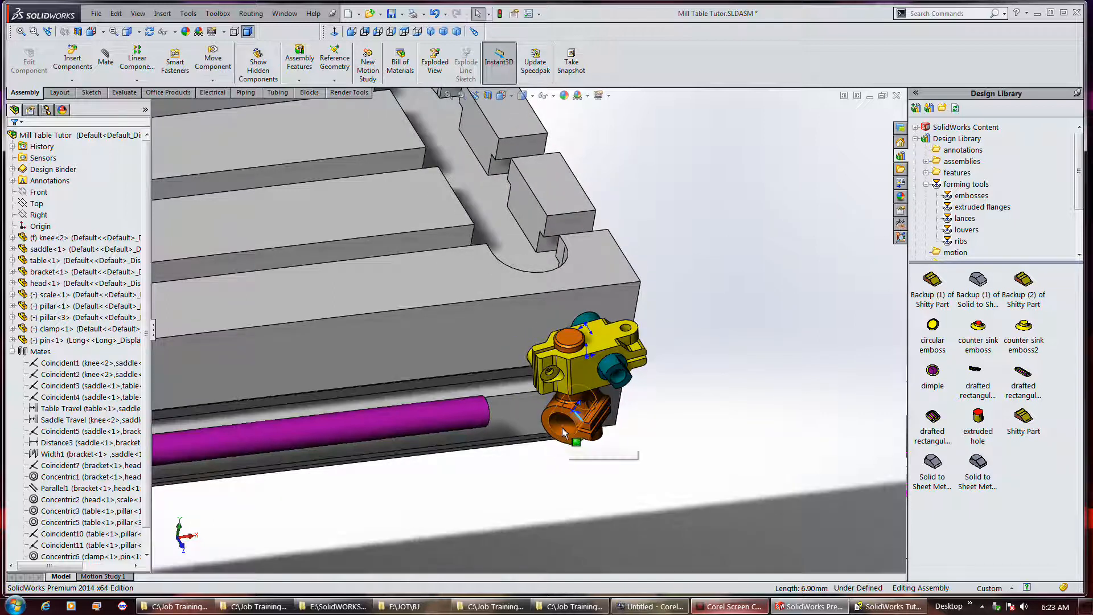
{"action": "left_click", "coordinate": [547, 425]}
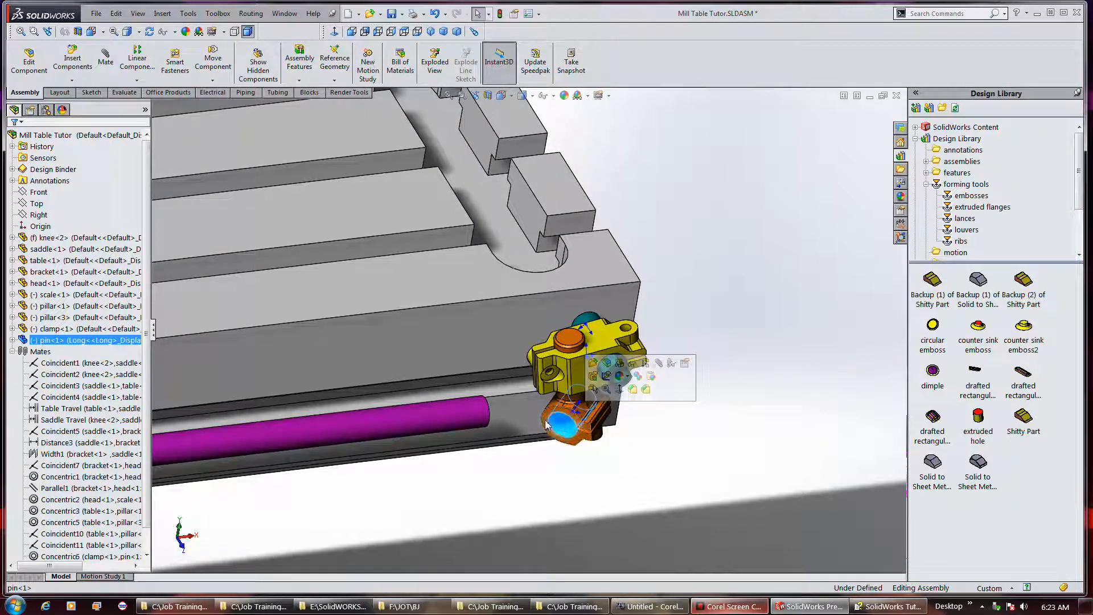
{"action": "left_click", "coordinate": [661, 360]}
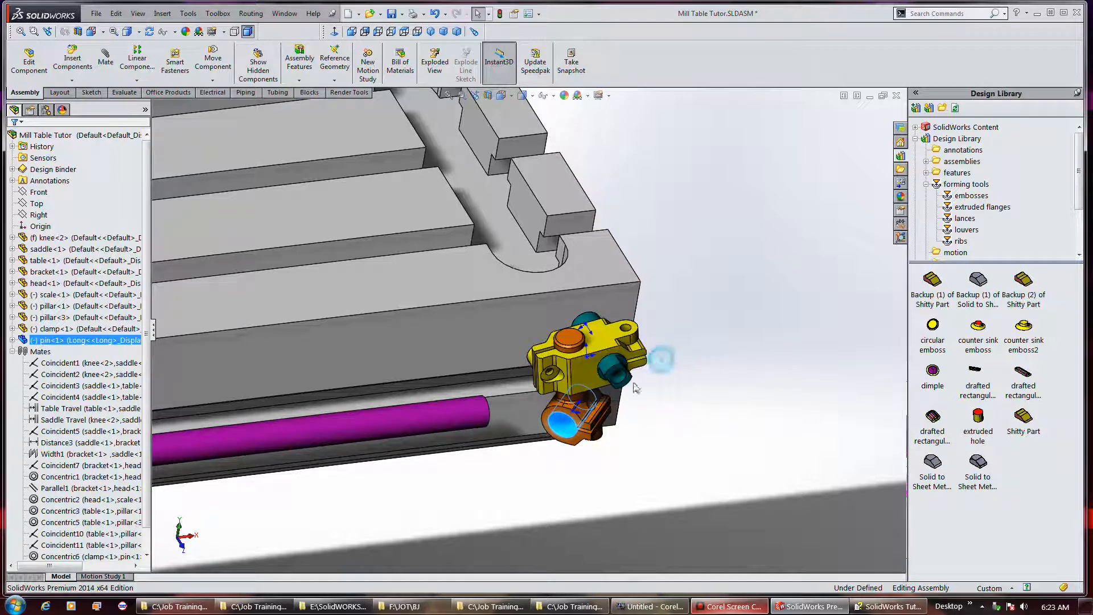
{"action": "left_click", "coordinate": [464, 417]}
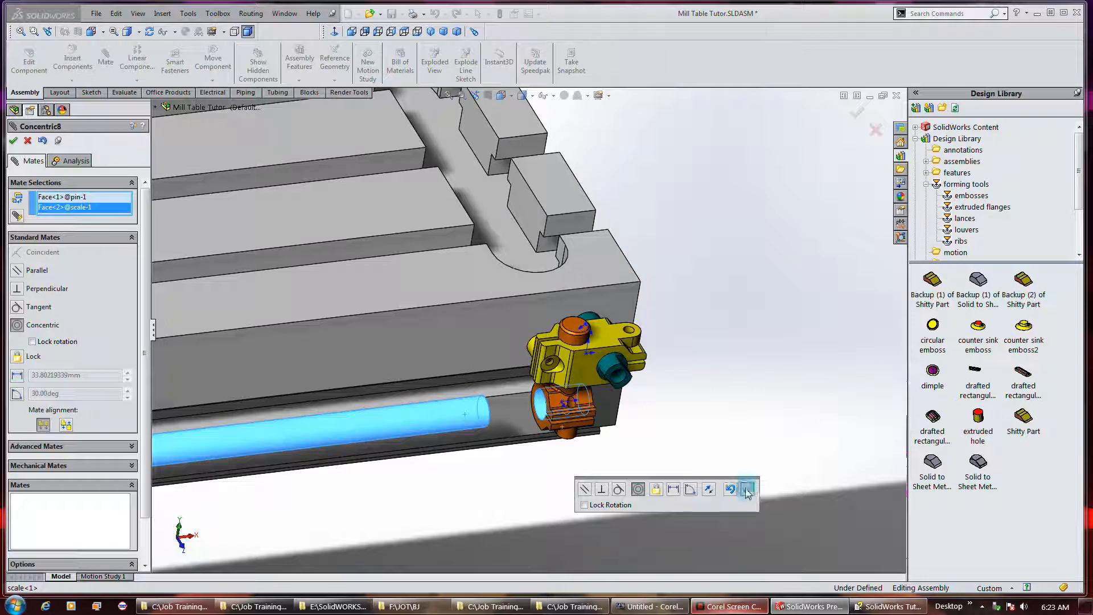
{"action": "left_click", "coordinate": [747, 488]}
Slide the pin onto the scale rod and mate the rod's end face coincident with the pin's side face.
{"action": "left_click_drag", "start_coordinate": [576, 376], "coordinate": [480, 399]}
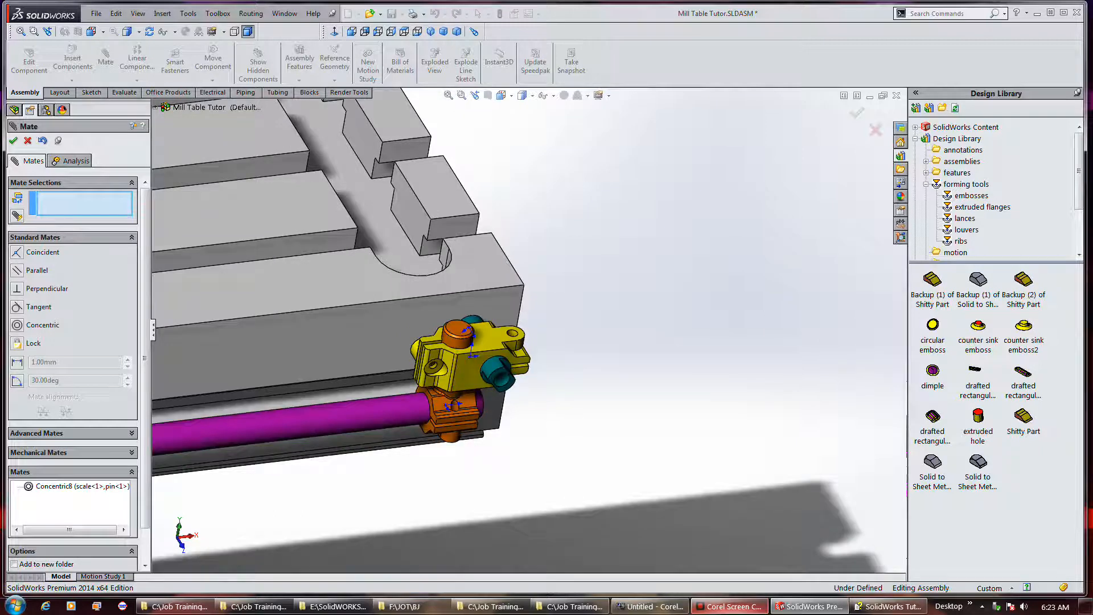
{"action": "middle_click_drag", "start_coordinate": [568, 443], "coordinate": [450, 421]}
{"action": "middle_click_drag", "start_coordinate": [543, 407], "coordinate": [410, 331]}
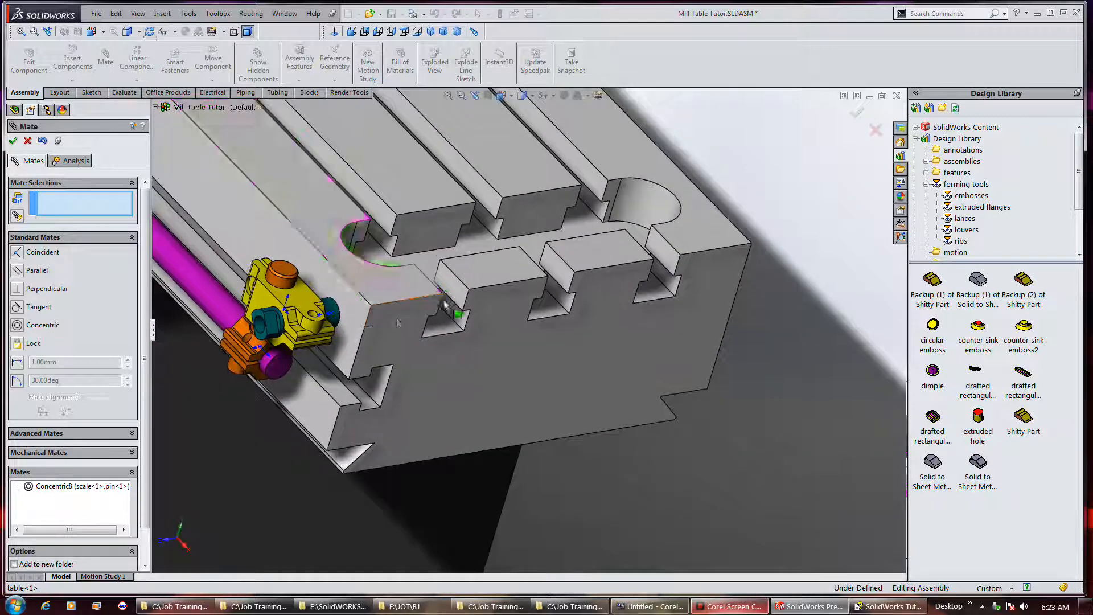
{"action": "left_click", "coordinate": [279, 369]}
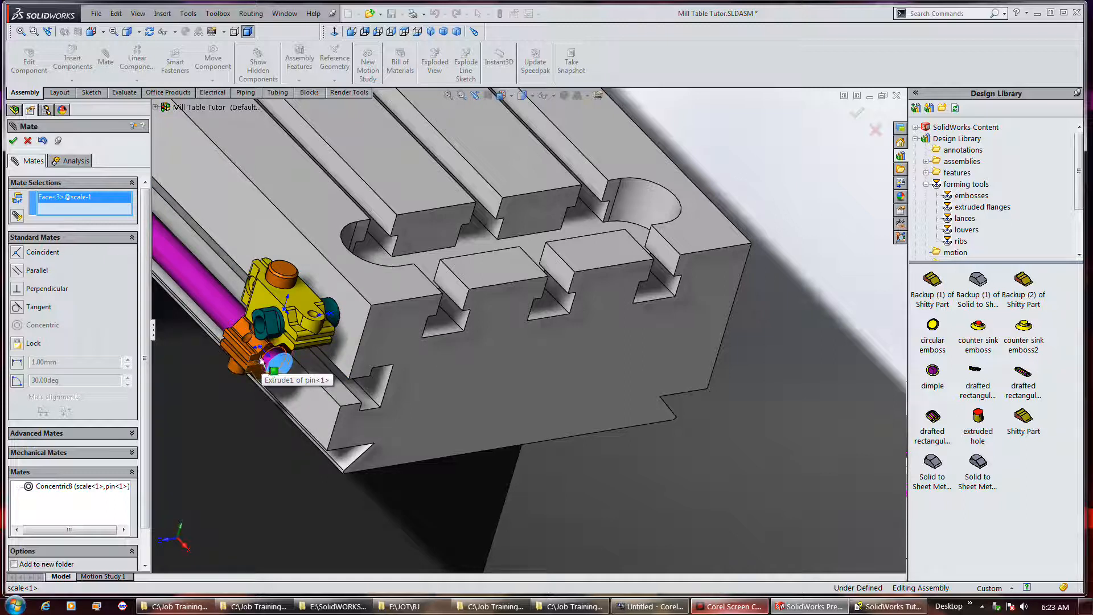
{"action": "left_click", "coordinate": [260, 360]}
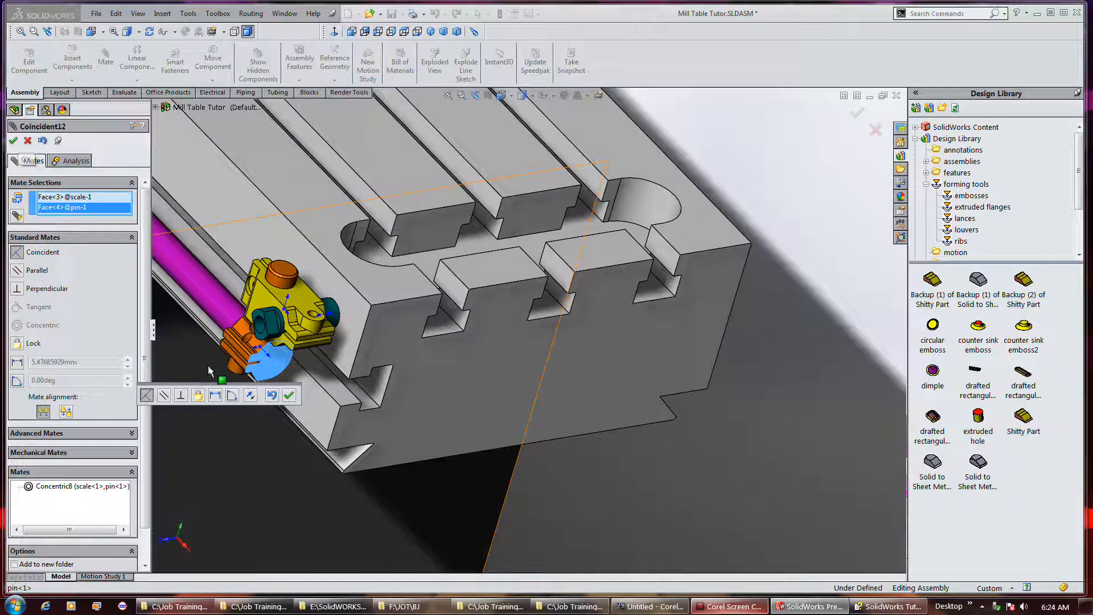
{"action": "left_click", "coordinate": [289, 395]}
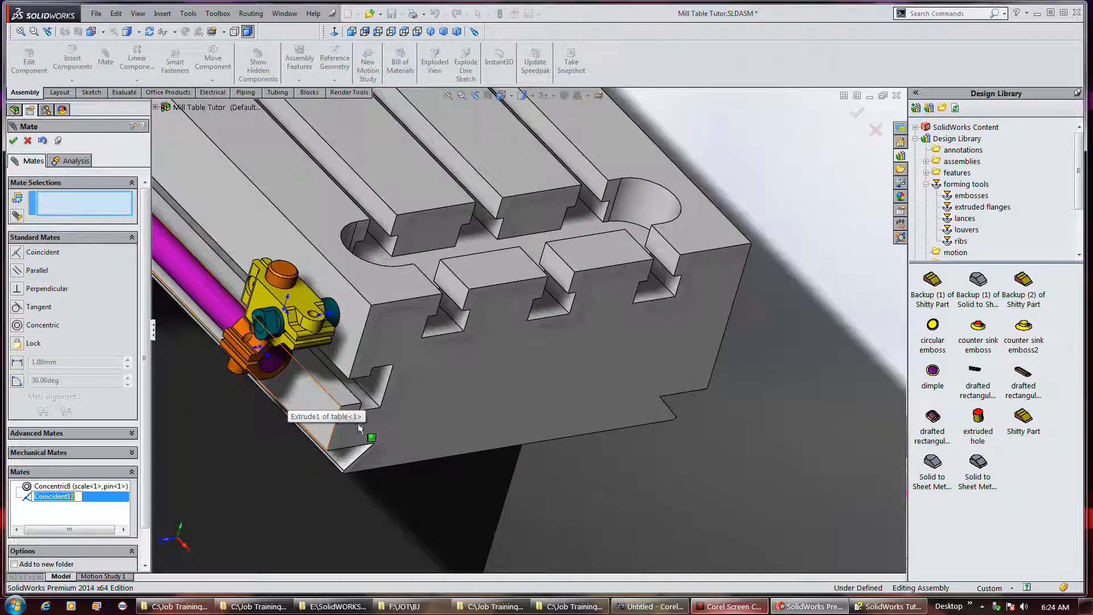
Move the table by its attached clamp to try the table and saddle travel with the scale connected.
{"action": "middle_click_drag", "start_coordinate": [661, 481], "coordinate": [696, 467]}
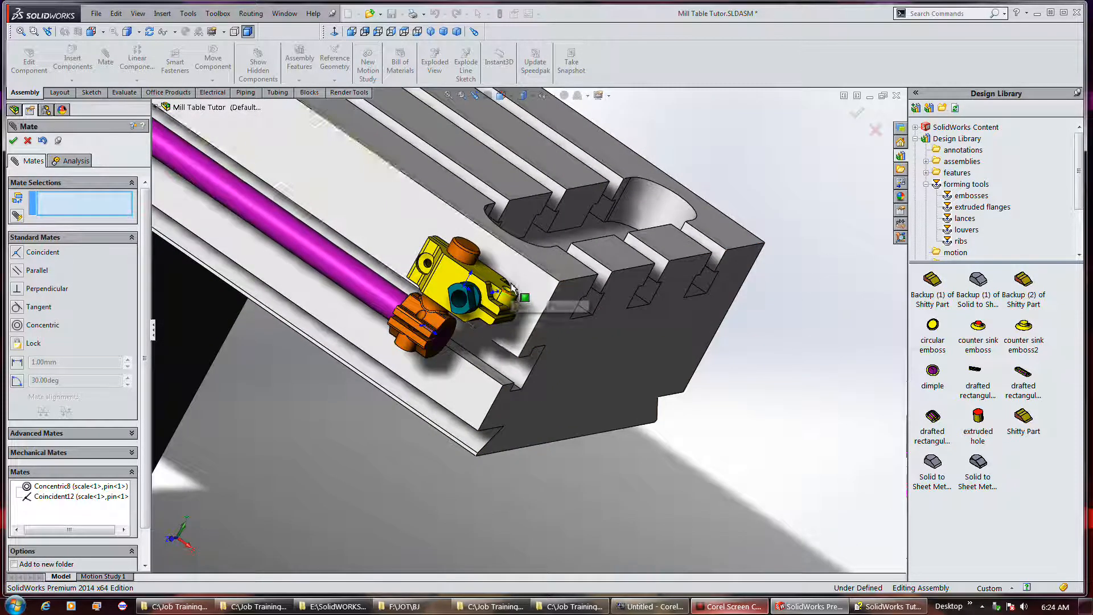
{"action": "scroll", "coordinate": [529, 296], "scroll_direction": "down", "scroll_amount": 3}
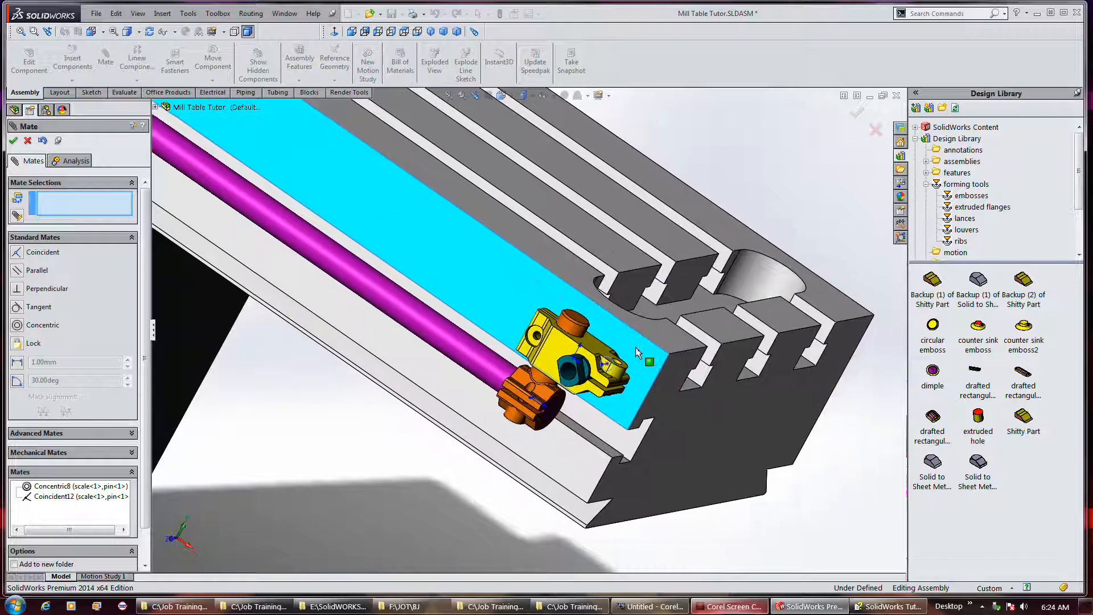
{"action": "scroll", "coordinate": [641, 355], "scroll_direction": "up", "scroll_amount": 6}
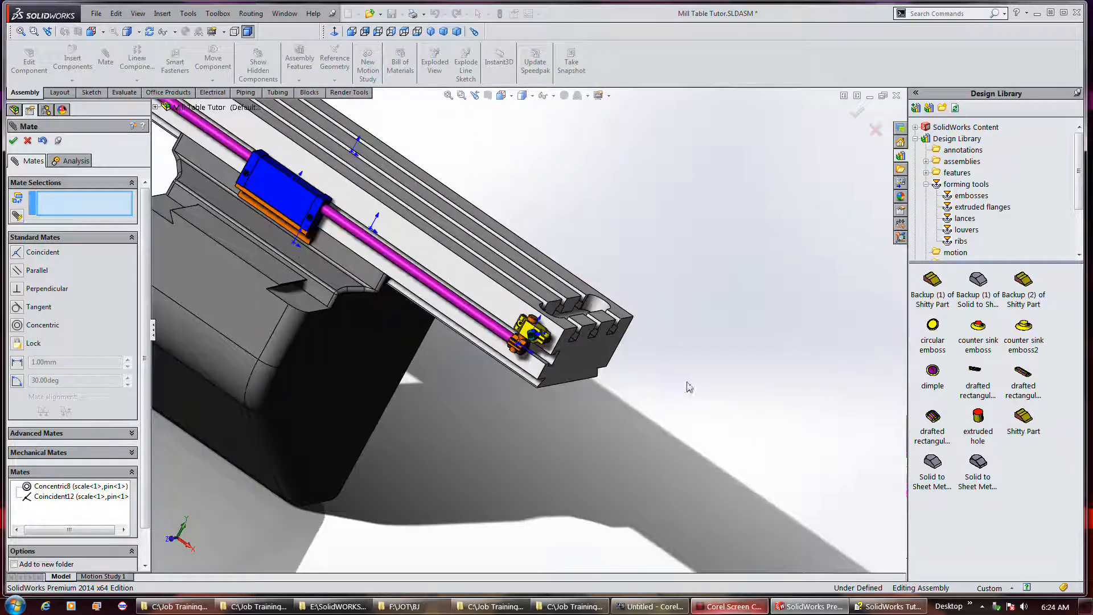
{"action": "scroll", "coordinate": [689, 387], "scroll_direction": "up", "scroll_amount": 2}
{"action": "left_click_drag", "start_coordinate": [513, 312], "coordinate": [516, 314]}
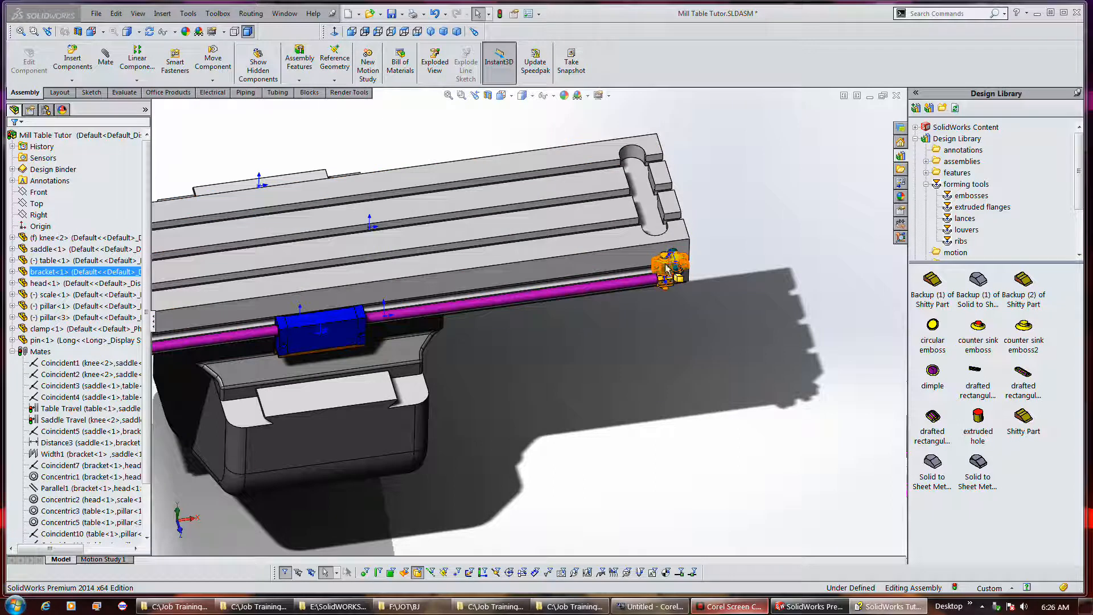
{"action": "left_click_drag", "start_coordinate": [673, 270], "coordinate": [754, 226]}
{"action": "left_click", "coordinate": [691, 300]}
{"action": "left_click", "coordinate": [682, 300]}
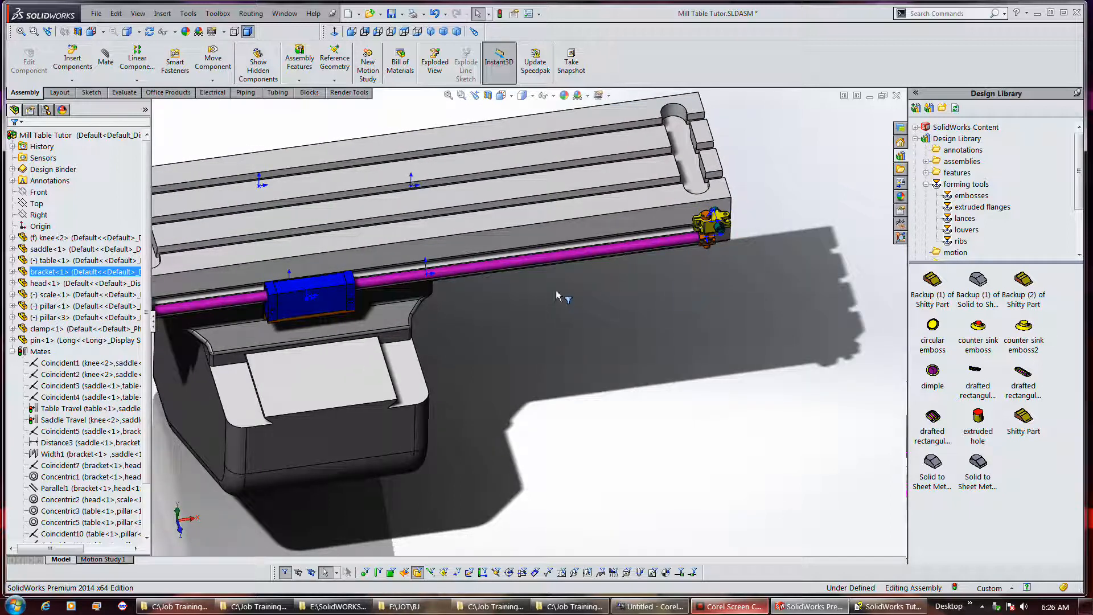
{"action": "left_click", "coordinate": [416, 573]}
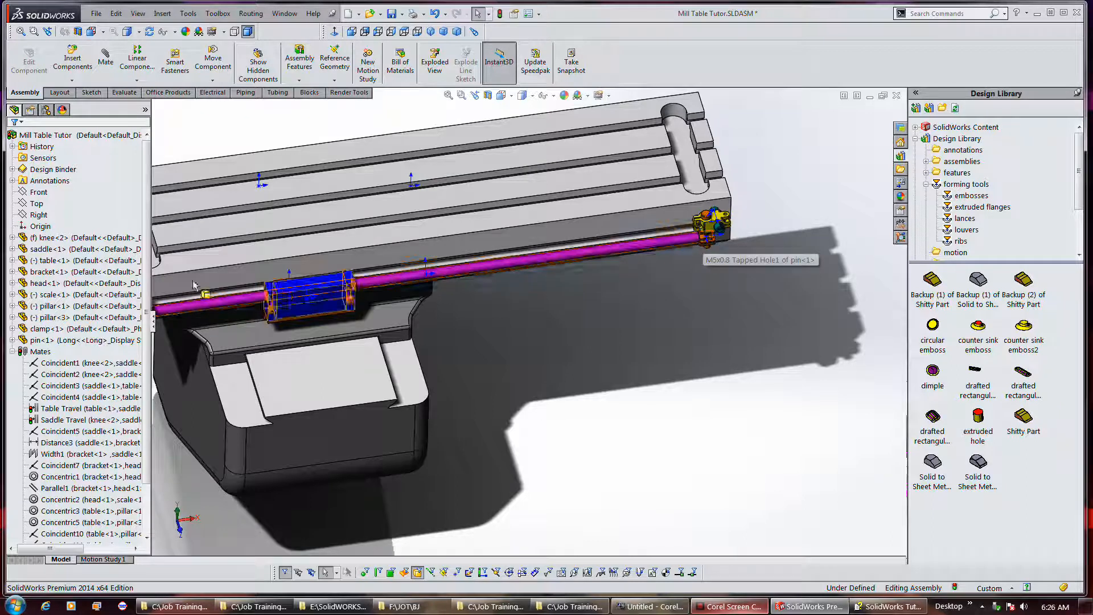
{"action": "left_click", "coordinate": [709, 244]}
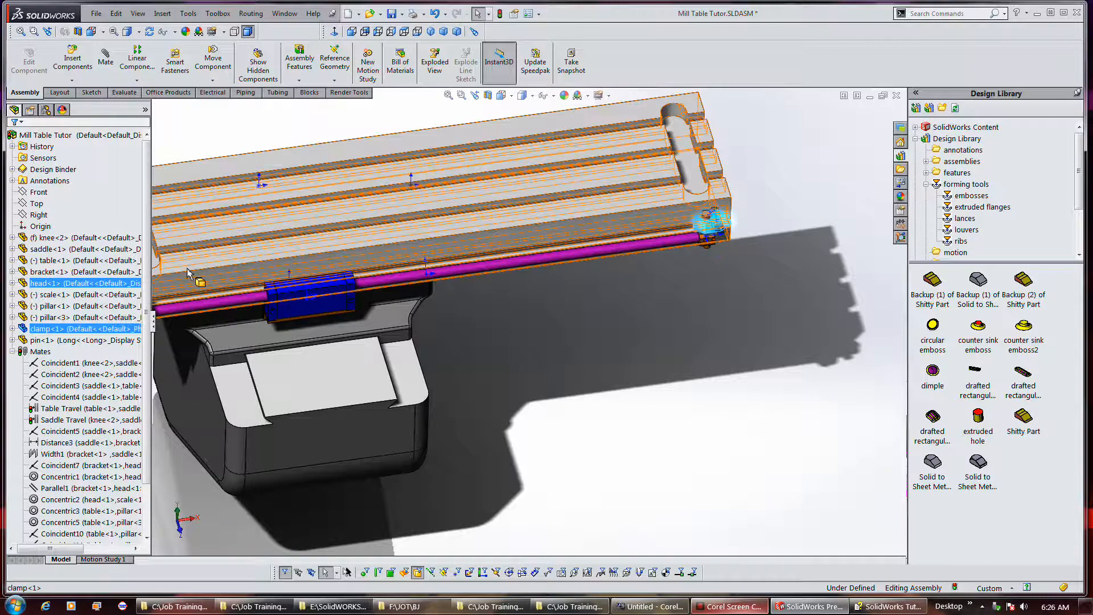
{"action": "left_click", "coordinate": [712, 227], "text": "ctrl"}
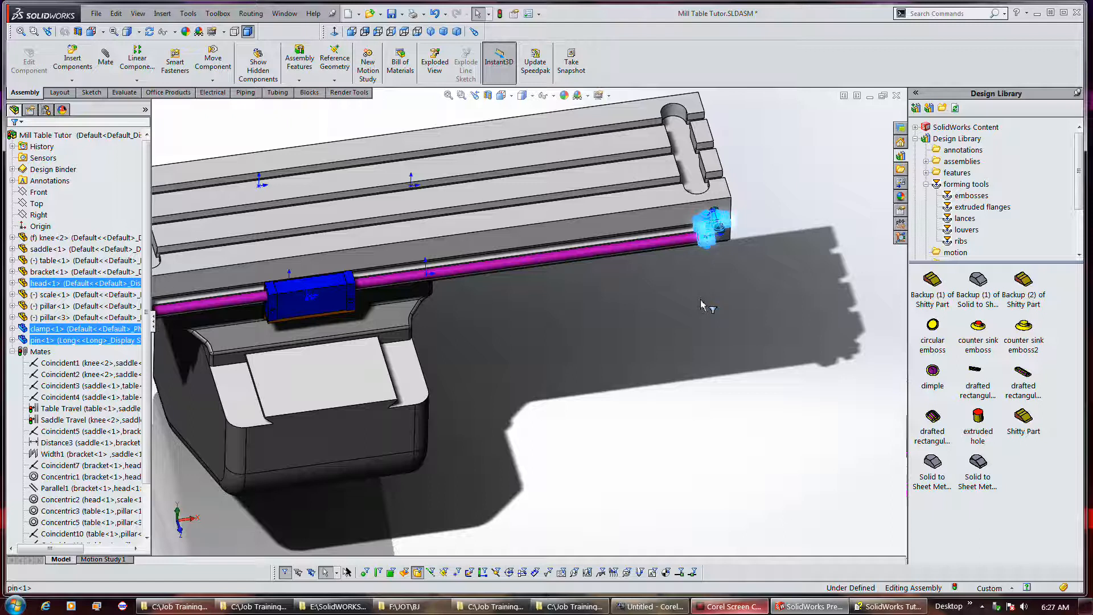
{"action": "mouse_move", "coordinate": [754, 210]}
{"action": "middle_mouse_down"}
{"action": "mouse_move", "coordinate": [752, 283]}
{"action": "mouse_move", "coordinate": [735, 187]}
{"action": "mouse_move", "coordinate": [757, 199]}
{"action": "middle_mouse_up"}
{"action": "scroll", "coordinate": [755, 223], "scroll_direction": "down", "scroll_amount": 3}
{"action": "left_click", "coordinate": [724, 242]}
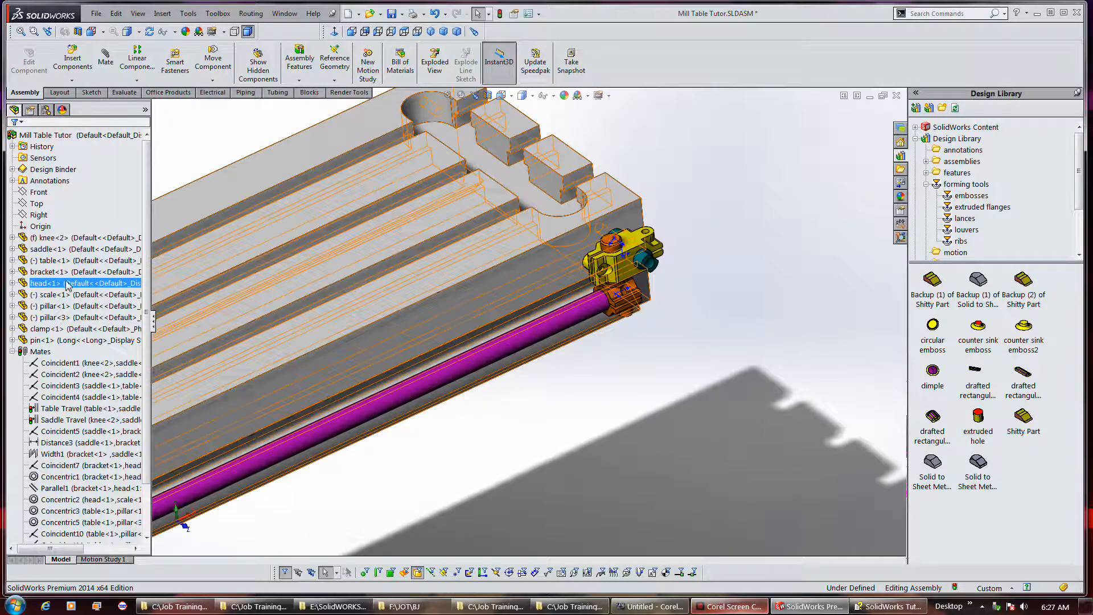
{"action": "left_click", "coordinate": [692, 340]}
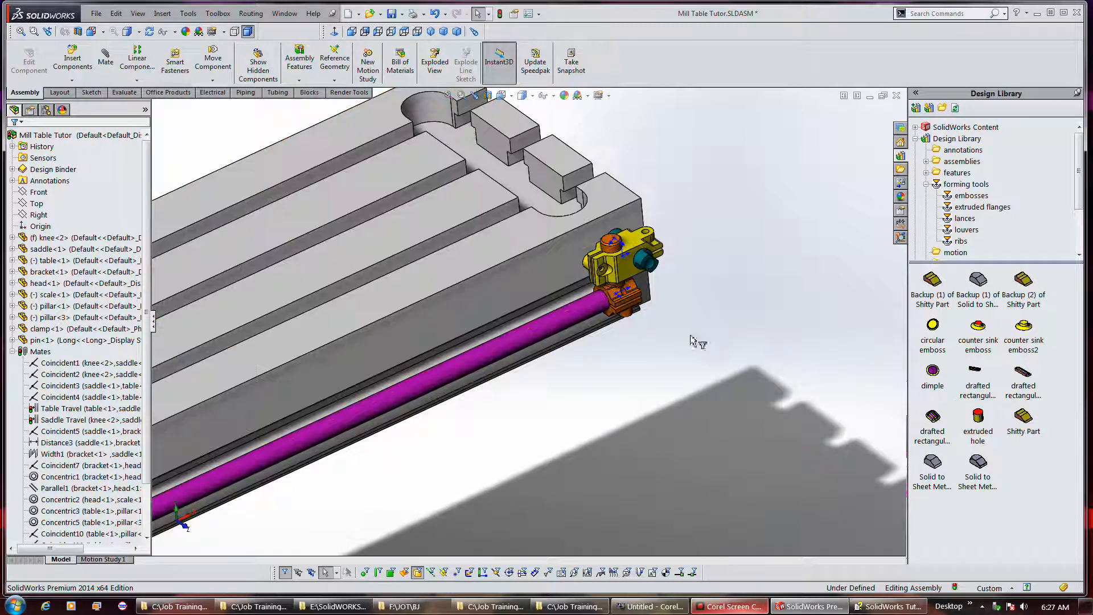
Copy the clamp and the Long pin, one after the other, into the free space in front of the table.
{"action": "left_click", "coordinate": [661, 251]}
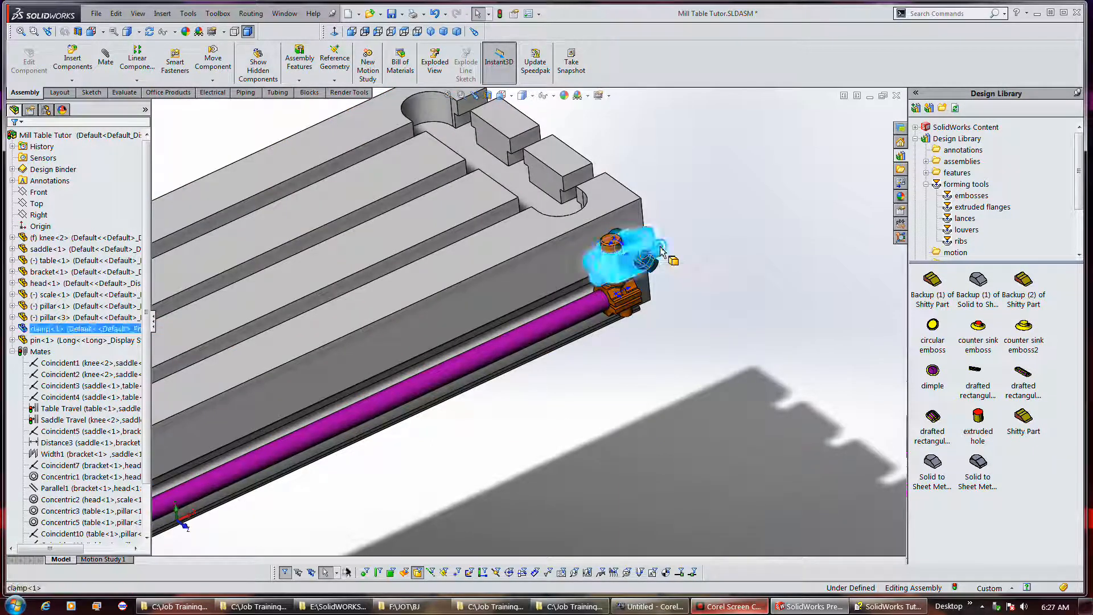
{"action": "left_click", "coordinate": [631, 298], "text": "ctrl"}
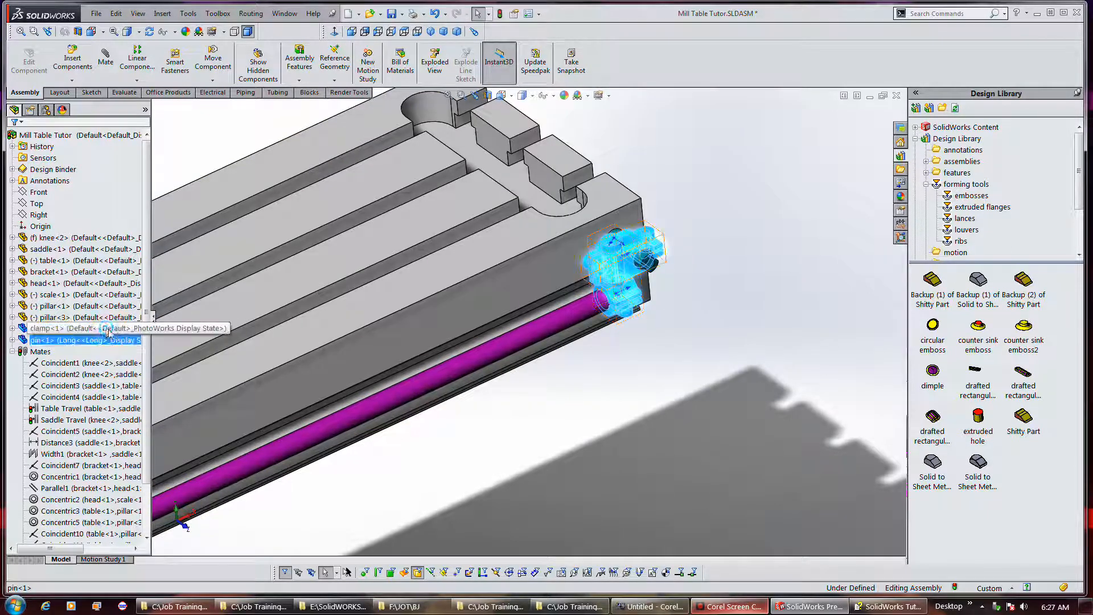
{"action": "left_click_drag", "start_coordinate": [107, 332], "coordinate": [590, 426], "text": "ctrl"}
{"action": "scroll", "coordinate": [590, 427], "scroll_direction": "up", "scroll_amount": 3}
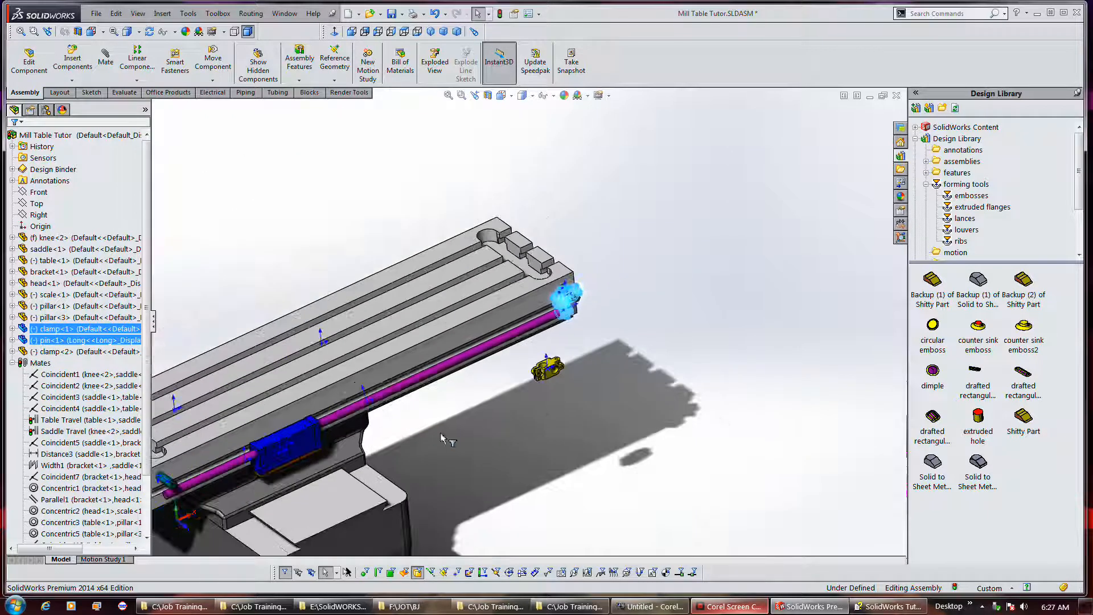
{"action": "left_click", "coordinate": [452, 418]}
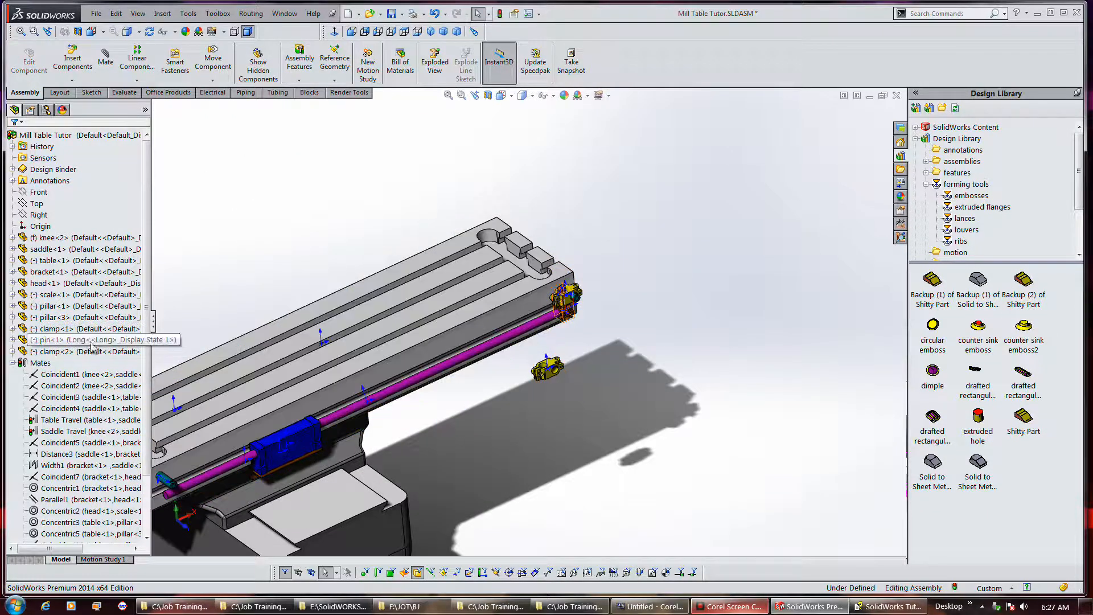
{"action": "left_click_drag", "start_coordinate": [91, 345], "coordinate": [538, 420], "text": "ctrl"}
{"action": "scroll", "coordinate": [563, 405], "scroll_direction": "up", "scroll_amount": 2}
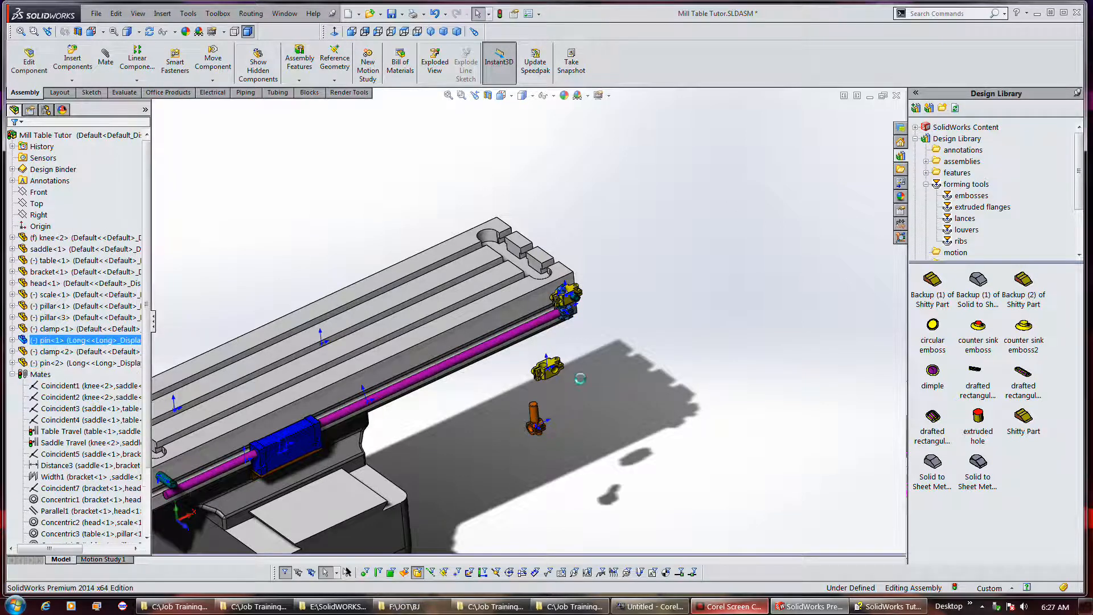
Move the copied clamp to free space beside the copied pin and turn off the component selection filter.
{"action": "scroll", "coordinate": [461, 434], "scroll_direction": "down", "scroll_amount": 3}
{"action": "scroll", "coordinate": [655, 325], "scroll_direction": "up", "scroll_amount": 2}
{"action": "left_click_drag", "start_coordinate": [609, 272], "coordinate": [463, 401]}
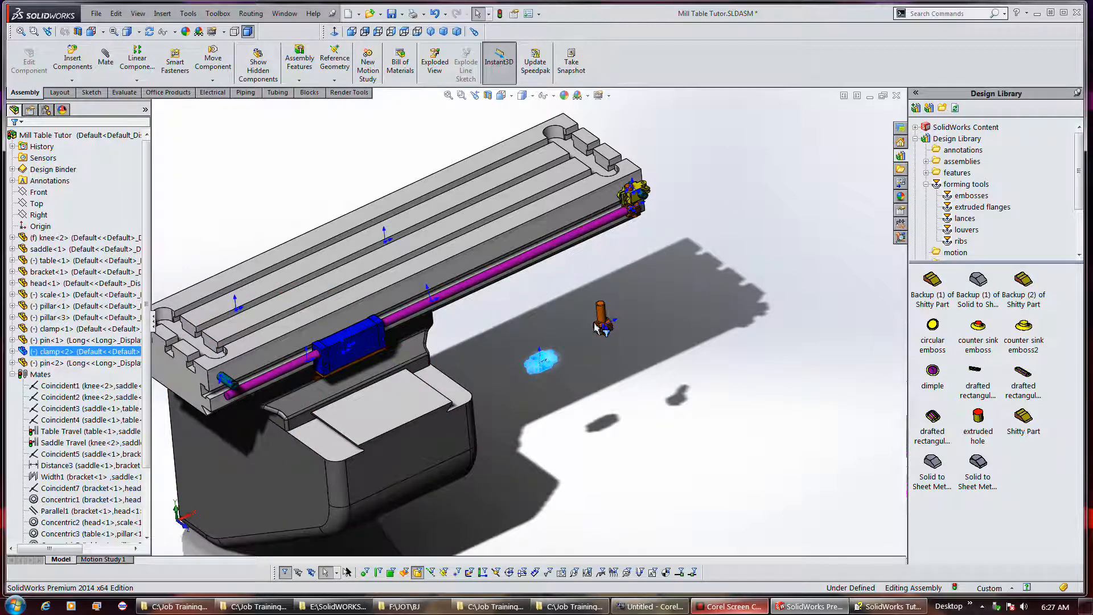
{"action": "scroll", "coordinate": [600, 319], "scroll_direction": "down", "scroll_amount": 2}
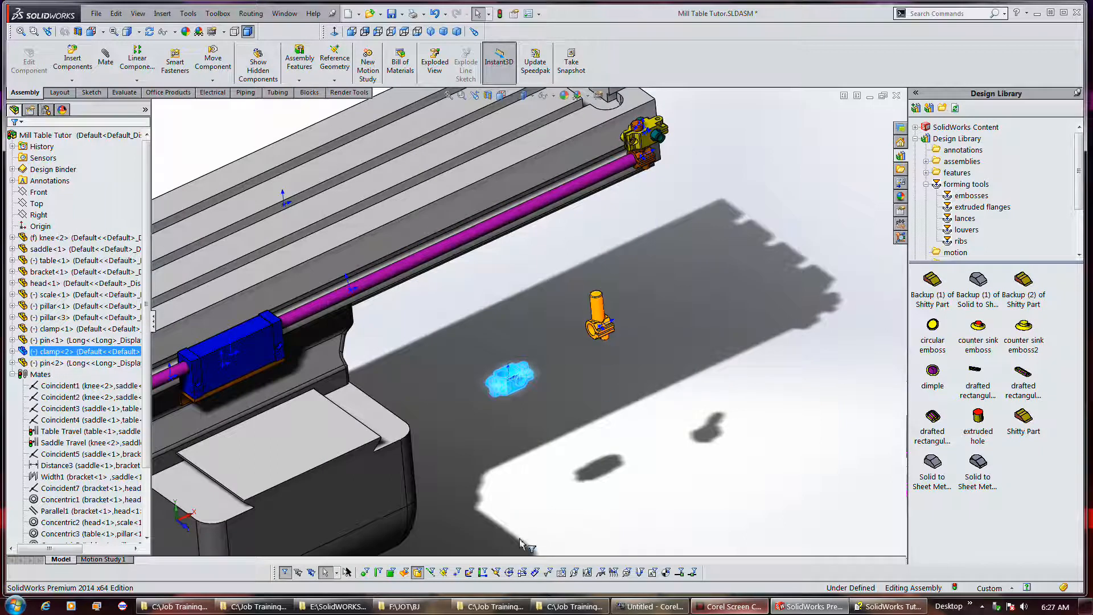
{"action": "left_click", "coordinate": [418, 575]}
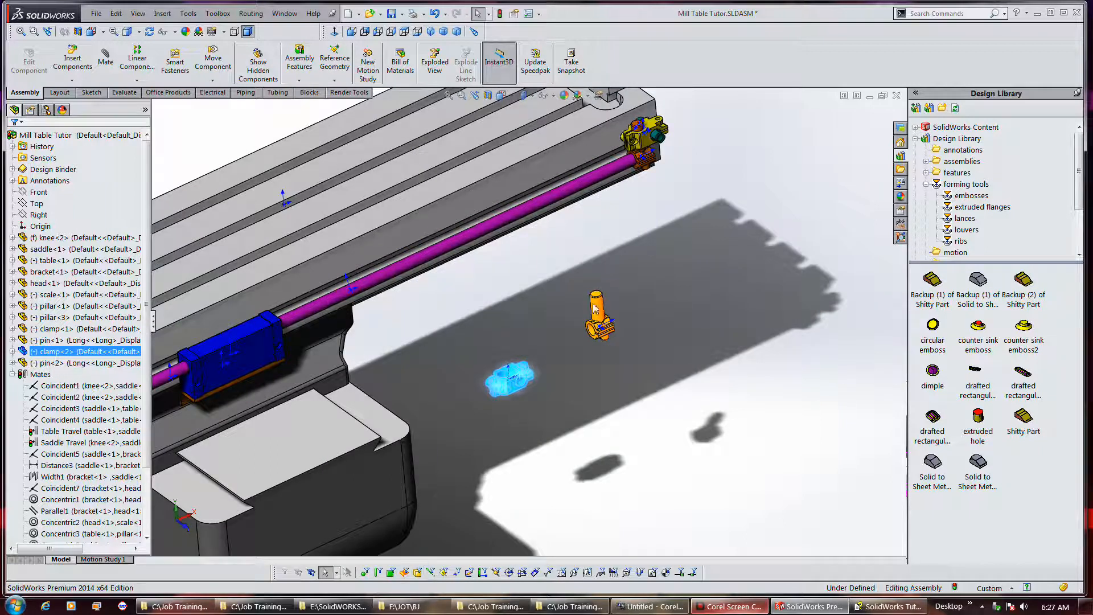
{"action": "left_click", "coordinate": [589, 362]}
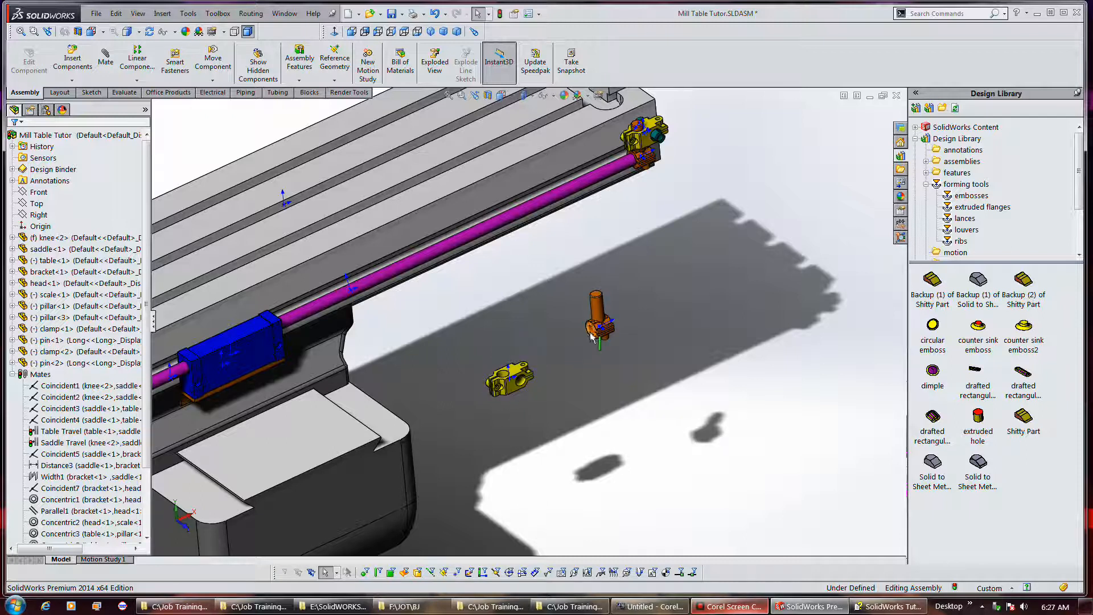
Mate the copied pin's bore concentric with the scale rod and slide the pin to the rod's other end.
{"action": "left_click", "coordinate": [413, 267]}
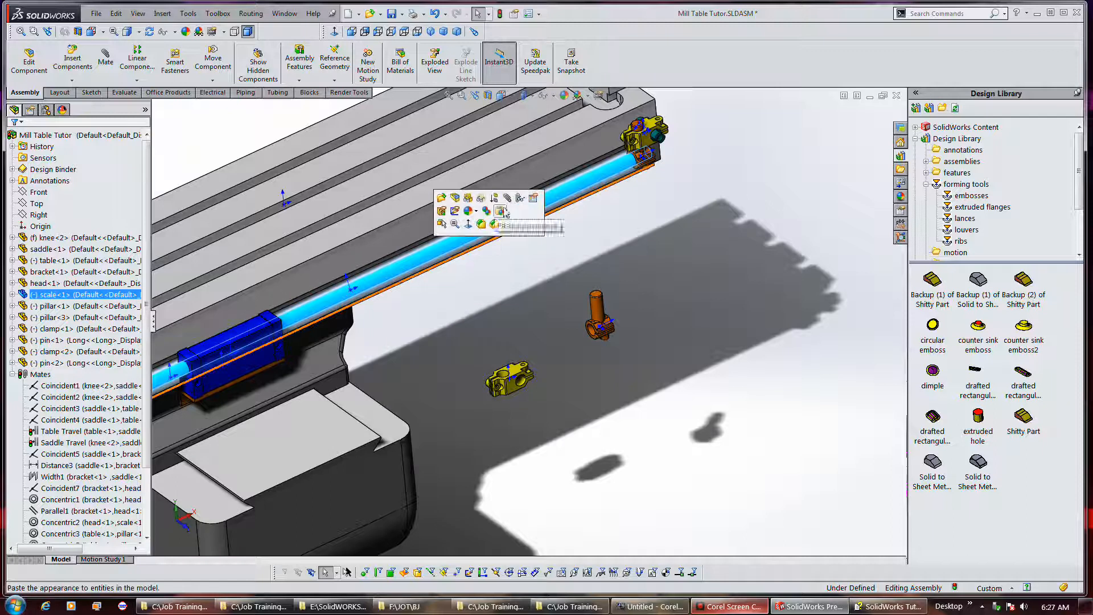
{"action": "left_click", "coordinate": [532, 330]}
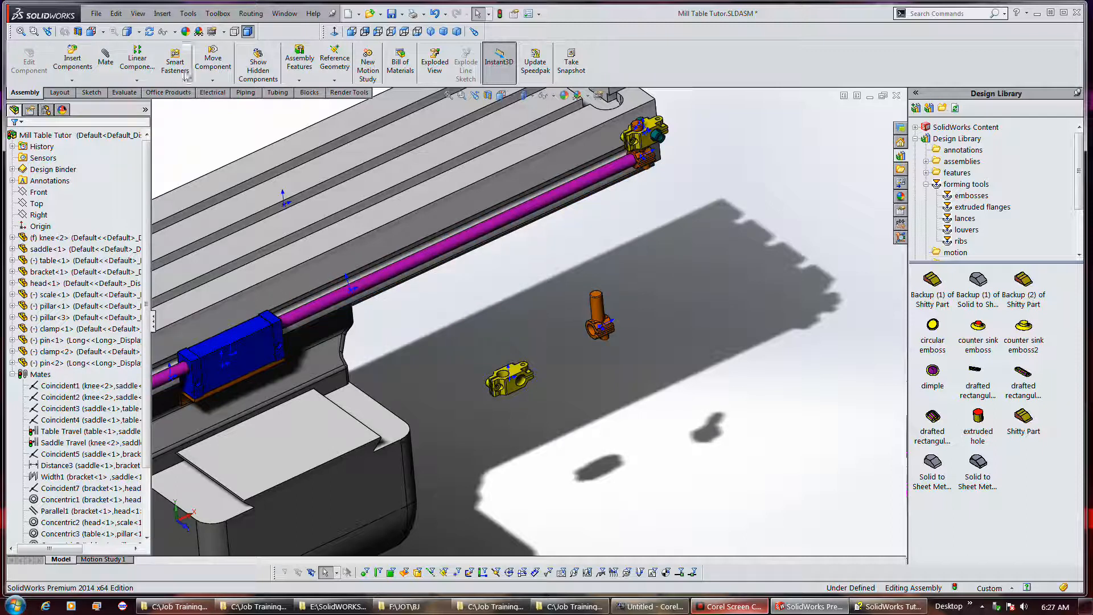
{"action": "left_click", "coordinate": [104, 60]}
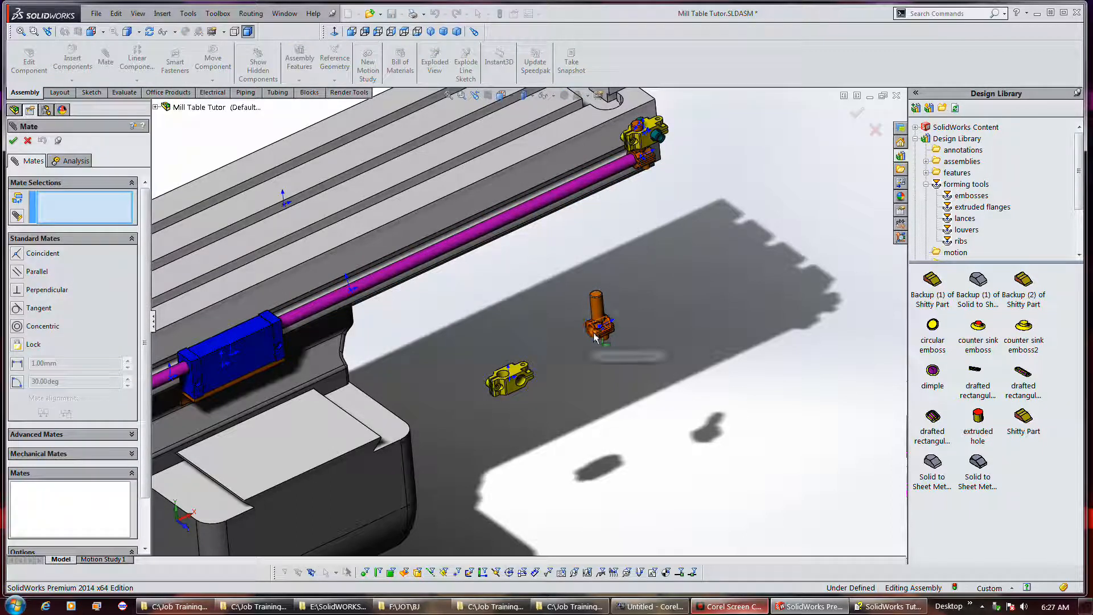
{"action": "left_click", "coordinate": [594, 337]}
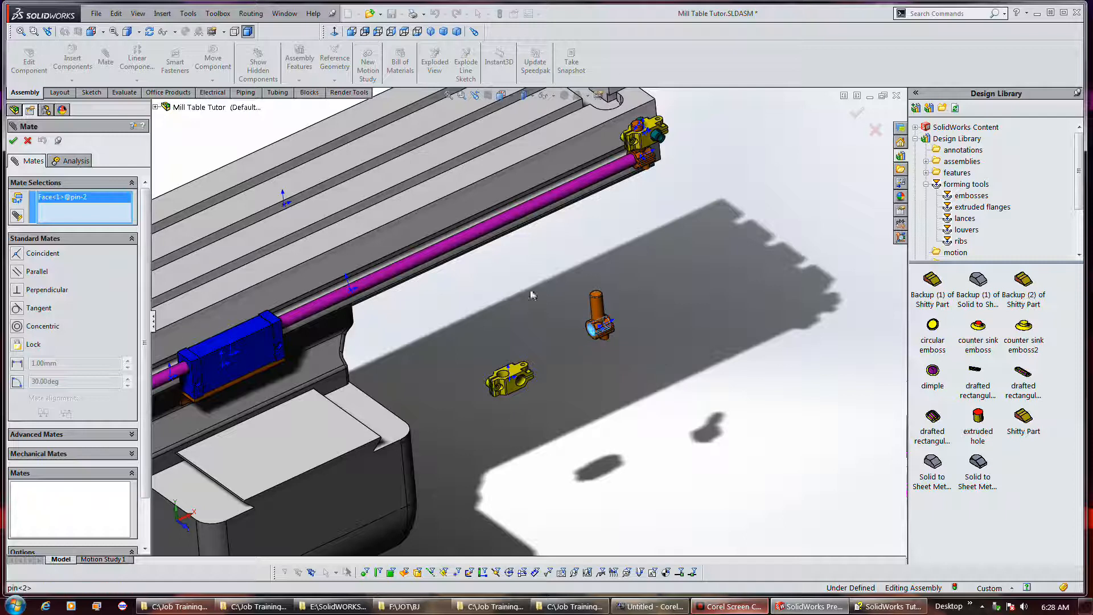
{"action": "left_click", "coordinate": [436, 246]}
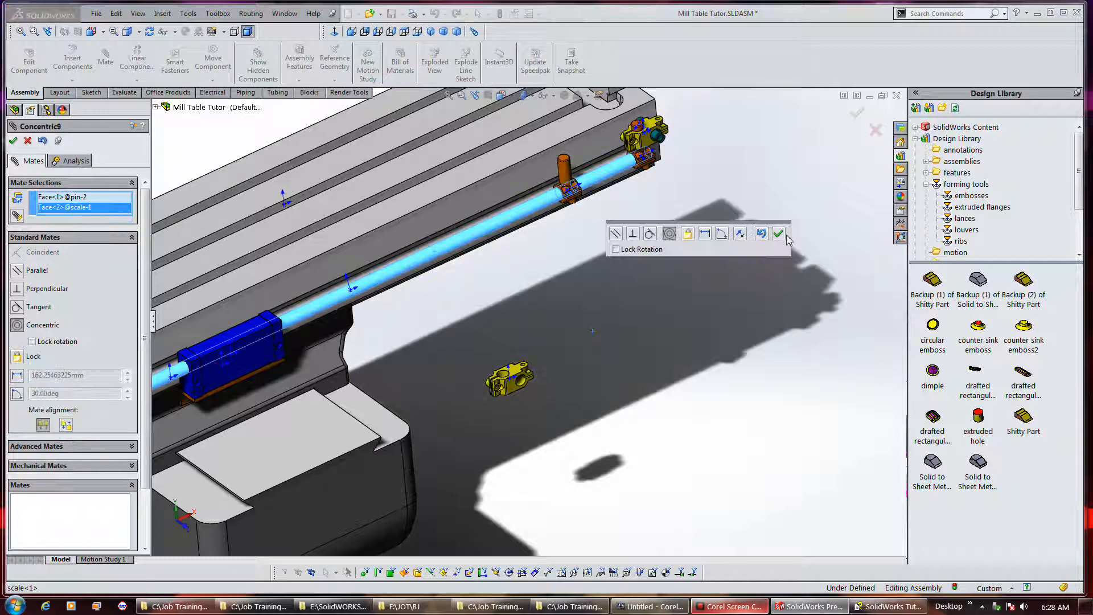
{"action": "left_click", "coordinate": [778, 234]}
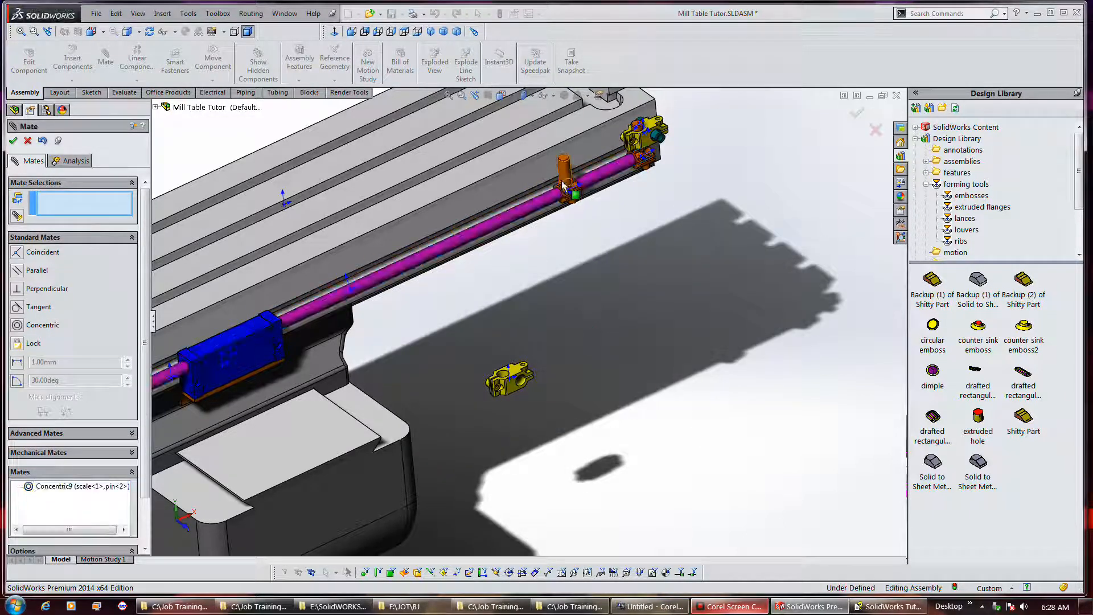
{"action": "scroll", "coordinate": [572, 179], "scroll_direction": "up", "scroll_amount": 3}
{"action": "left_click_drag", "start_coordinate": [537, 246], "coordinate": [319, 344]}
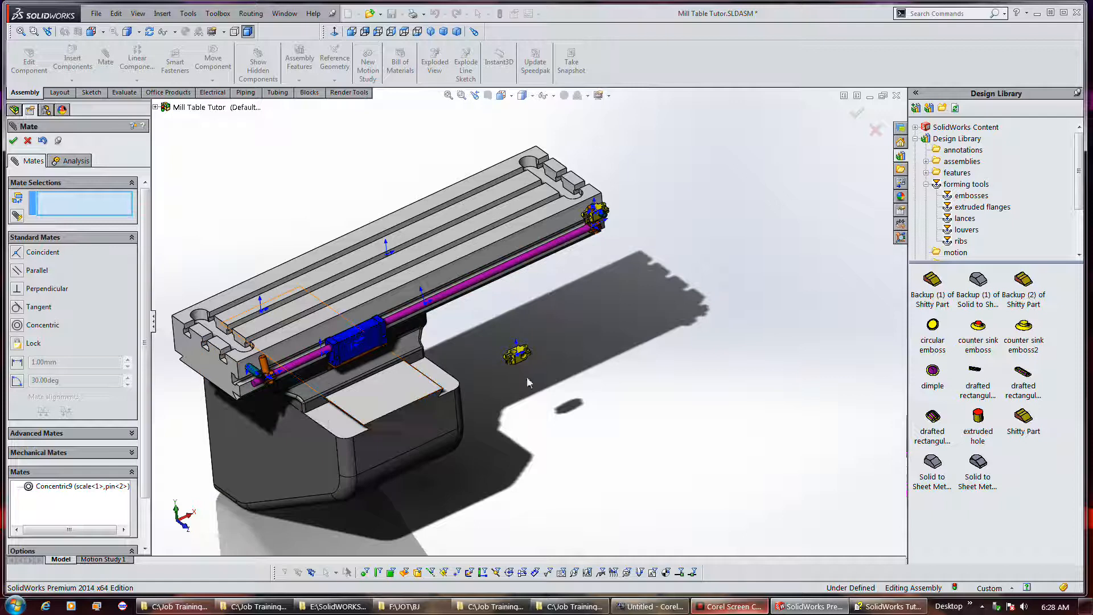
Mate the copied clamp's round bore concentric with the pillar at the table's other end.
{"action": "scroll", "coordinate": [501, 349], "scroll_direction": "down", "scroll_amount": 5}
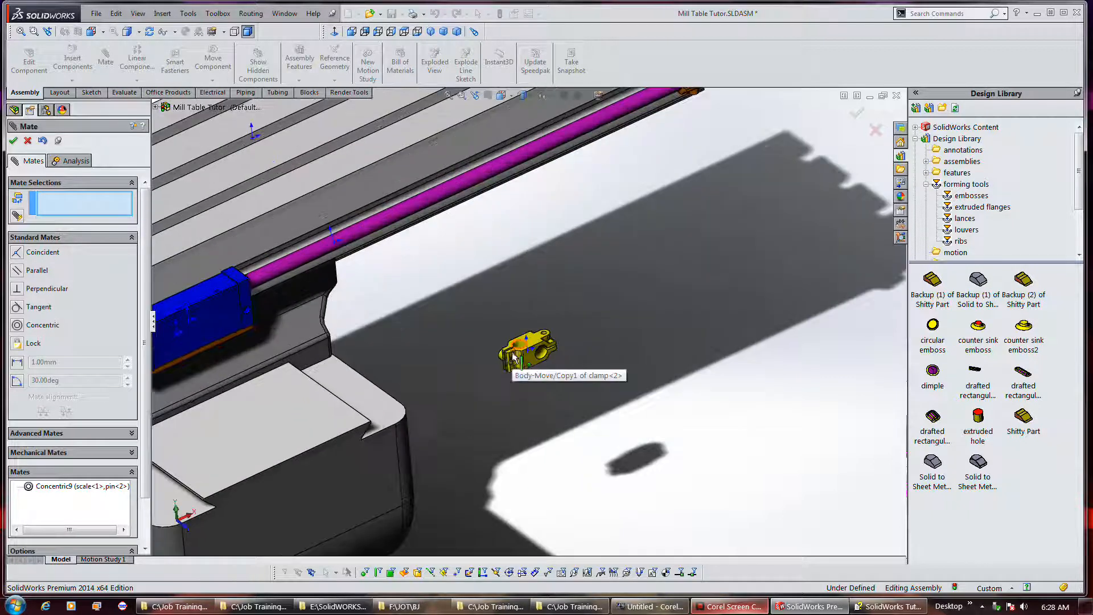
{"action": "left_click", "coordinate": [543, 355]}
{"action": "key", "text": "f"}
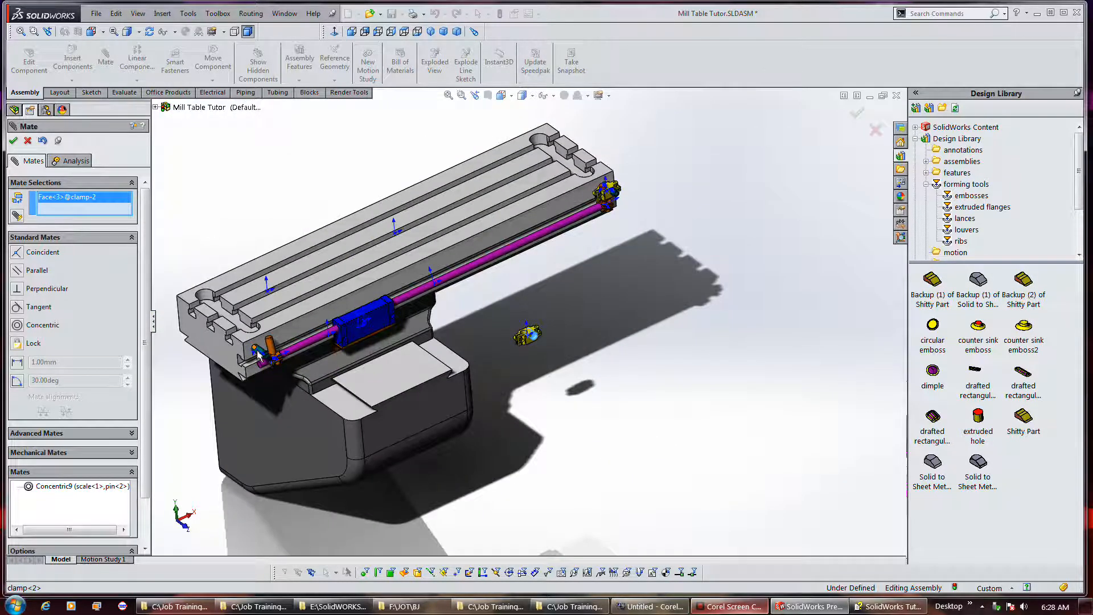
{"action": "scroll", "coordinate": [254, 347], "scroll_direction": "down", "scroll_amount": 3}
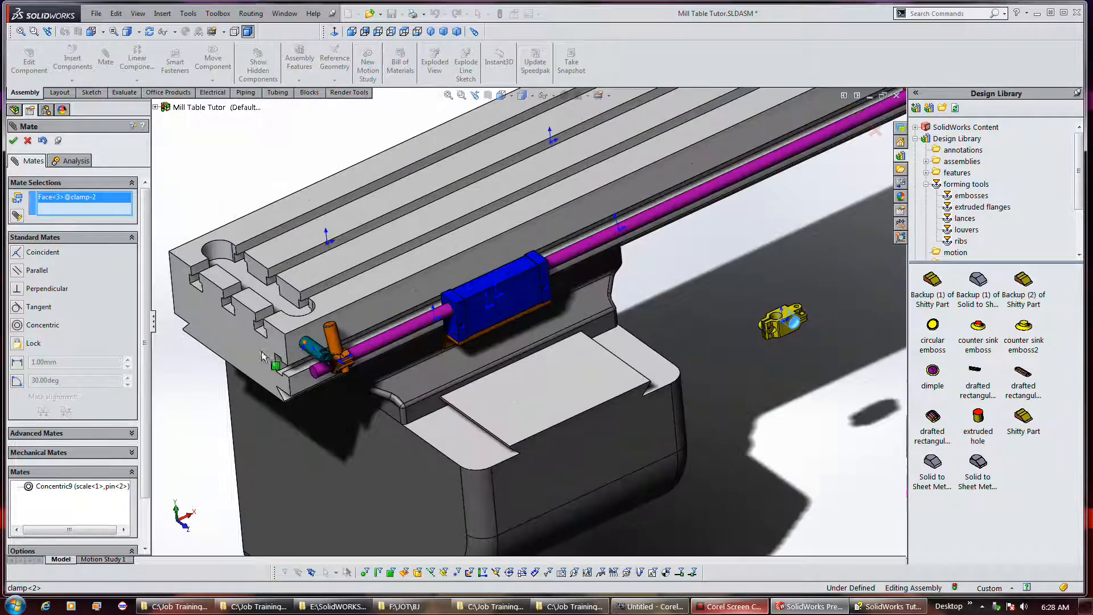
{"action": "left_click", "coordinate": [313, 349]}
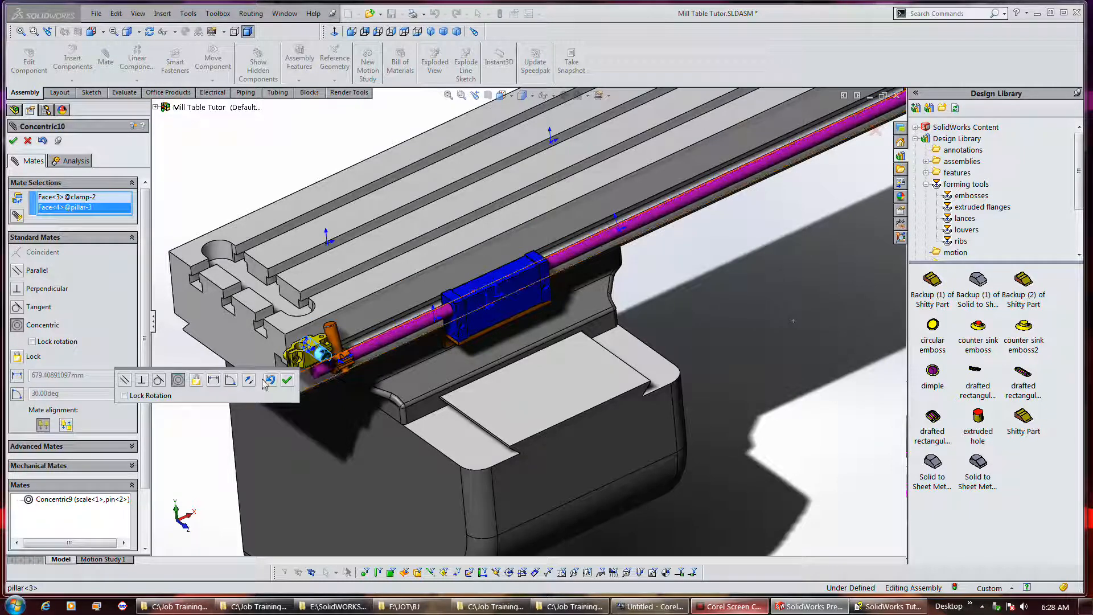
{"action": "left_click", "coordinate": [286, 380]}
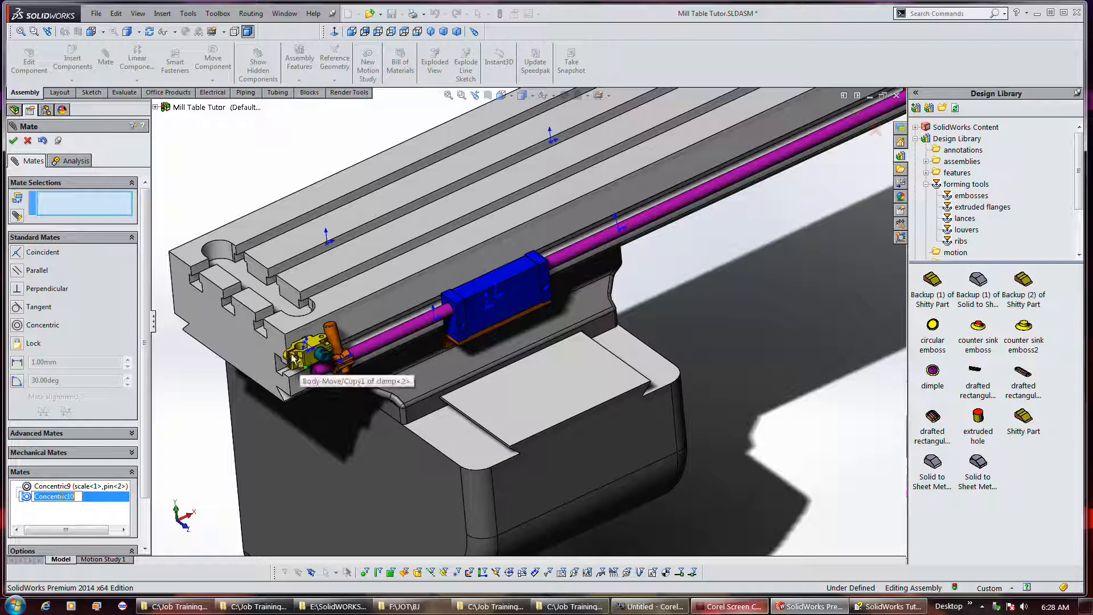
Swing the copied clamp around its pillar and mate its other hole concentric with the copied pin's shaft.
{"action": "left_click_drag", "start_coordinate": [292, 359], "coordinate": [392, 312]}
{"action": "scroll", "coordinate": [338, 340], "scroll_direction": "down", "scroll_amount": 5}
{"action": "left_click", "coordinate": [399, 309]}
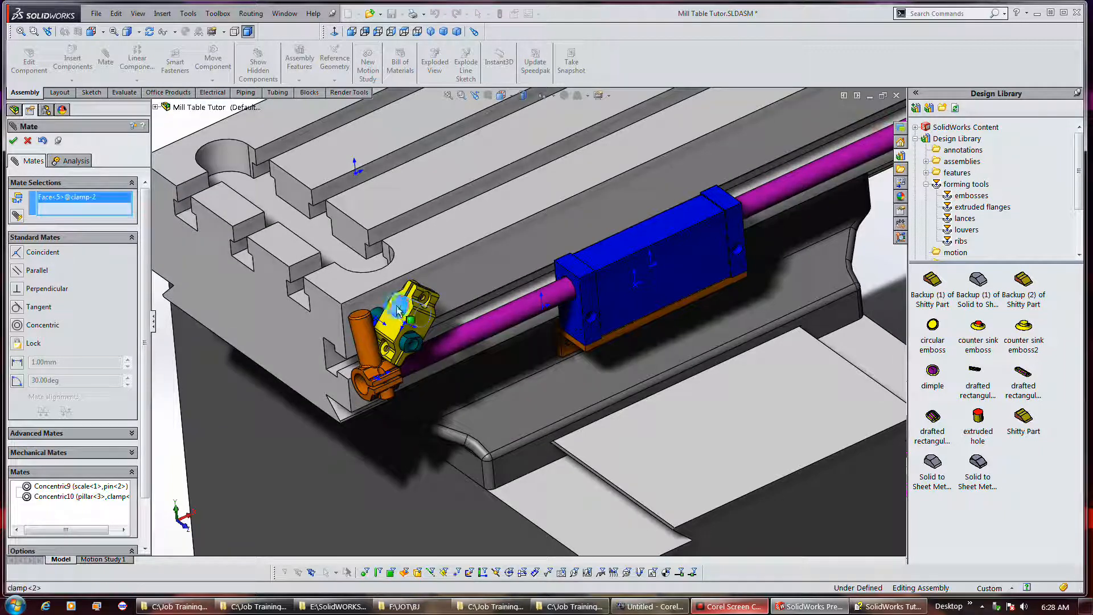
{"action": "left_click", "coordinate": [361, 343]}
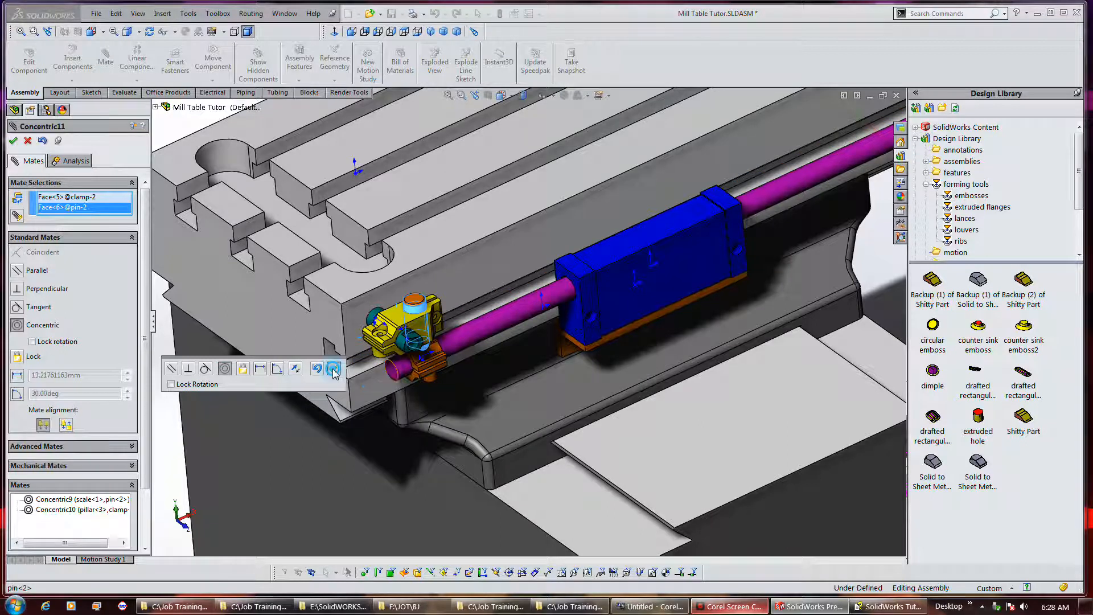
{"action": "left_click", "coordinate": [334, 369]}
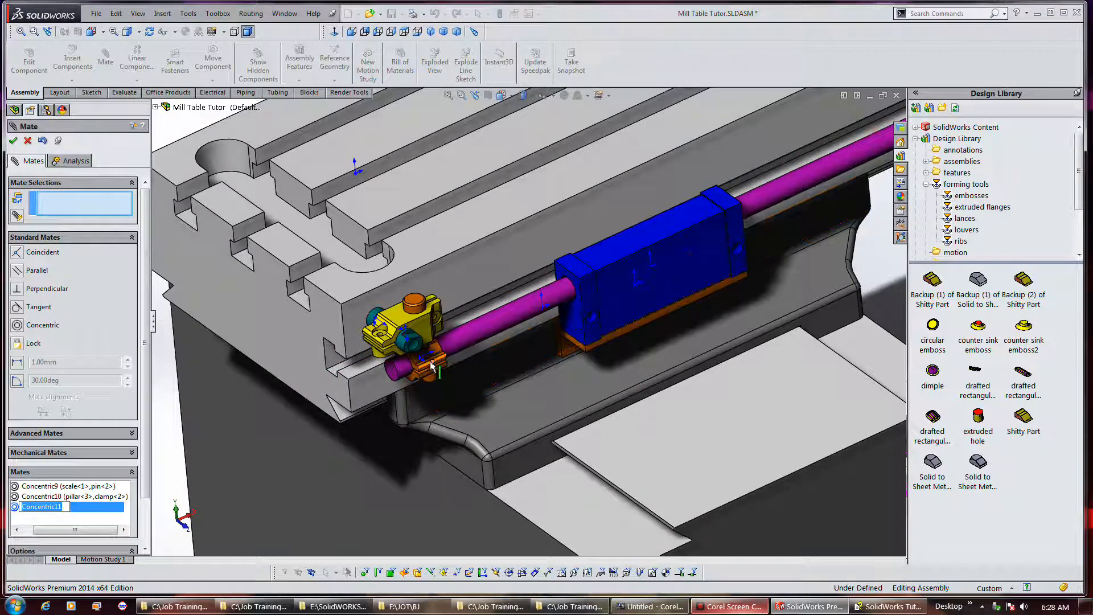
Move the table along its travel to try the scale attached at both ends, and finish mating.
{"action": "left_click_drag", "start_coordinate": [454, 289], "coordinate": [360, 350]}
{"action": "scroll", "coordinate": [354, 341], "scroll_direction": "up", "scroll_amount": 4}
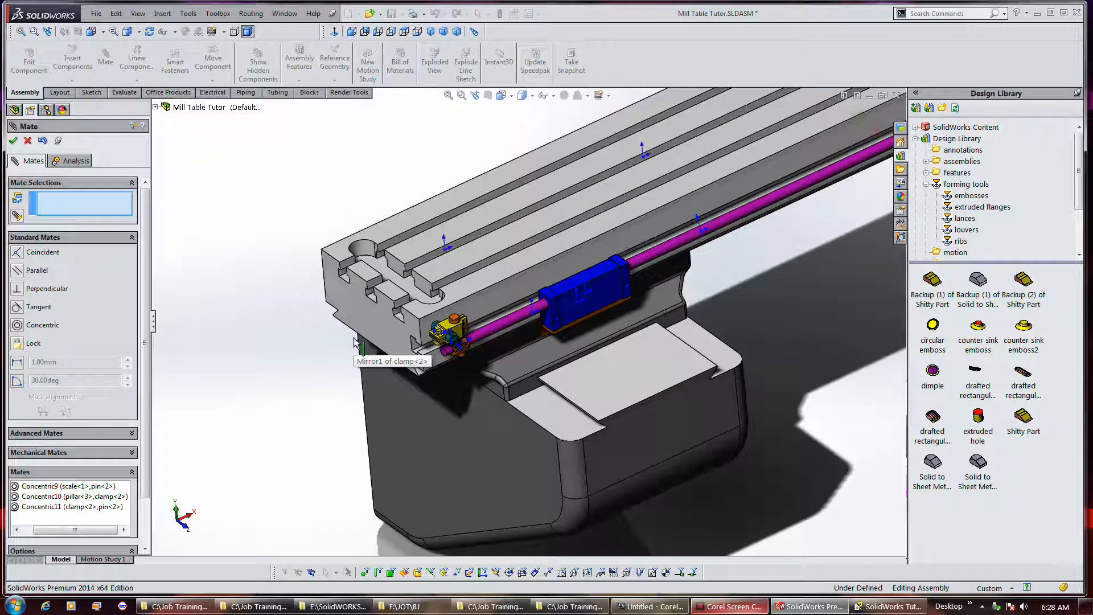
{"action": "scroll", "coordinate": [360, 336], "scroll_direction": "up", "scroll_amount": 4}
{"action": "left_click_drag", "start_coordinate": [504, 289], "coordinate": [336, 362]}
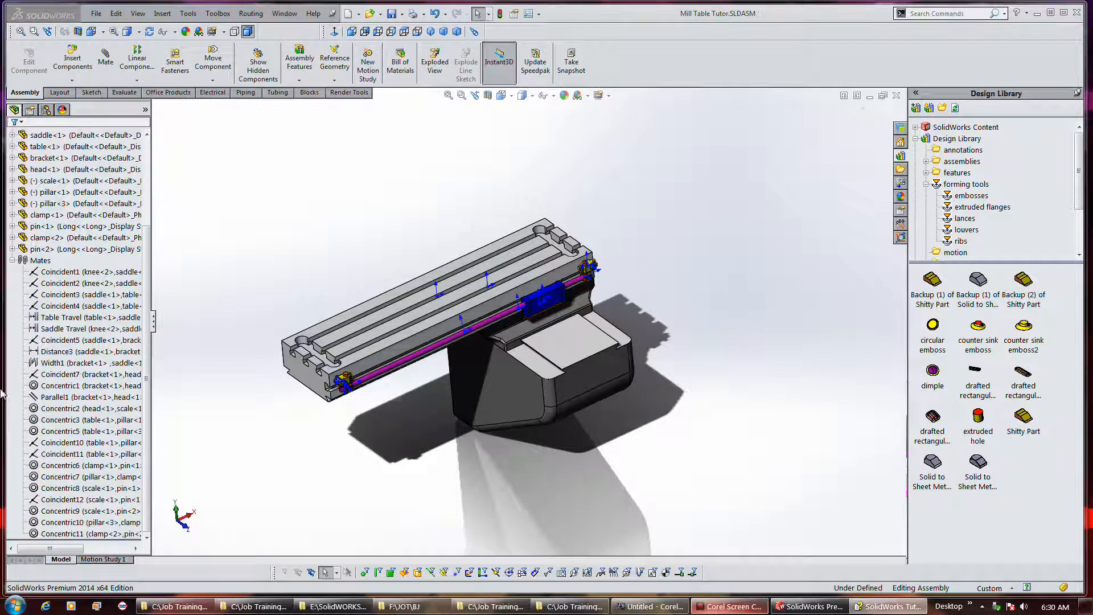
Examine the mates of the head component one by one, including those to the bracket and the scale.
{"action": "left_click", "coordinate": [69, 442]}
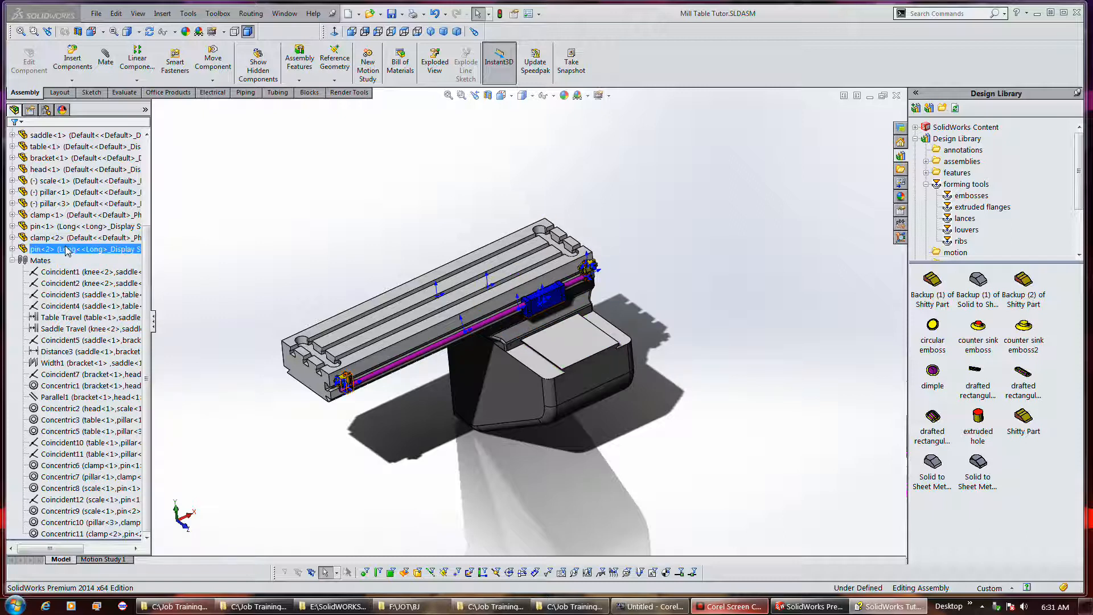
{"action": "left_click", "coordinate": [67, 250]}
{"action": "scroll", "coordinate": [85, 253], "scroll_direction": "up", "scroll_amount": 3}
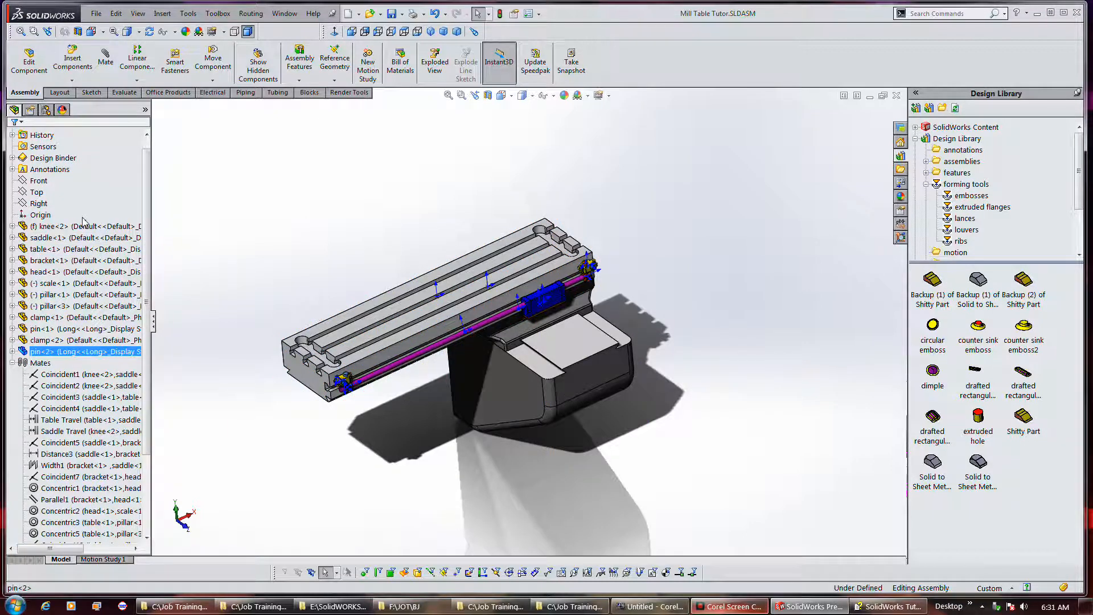
{"action": "left_click", "coordinate": [12, 272]}
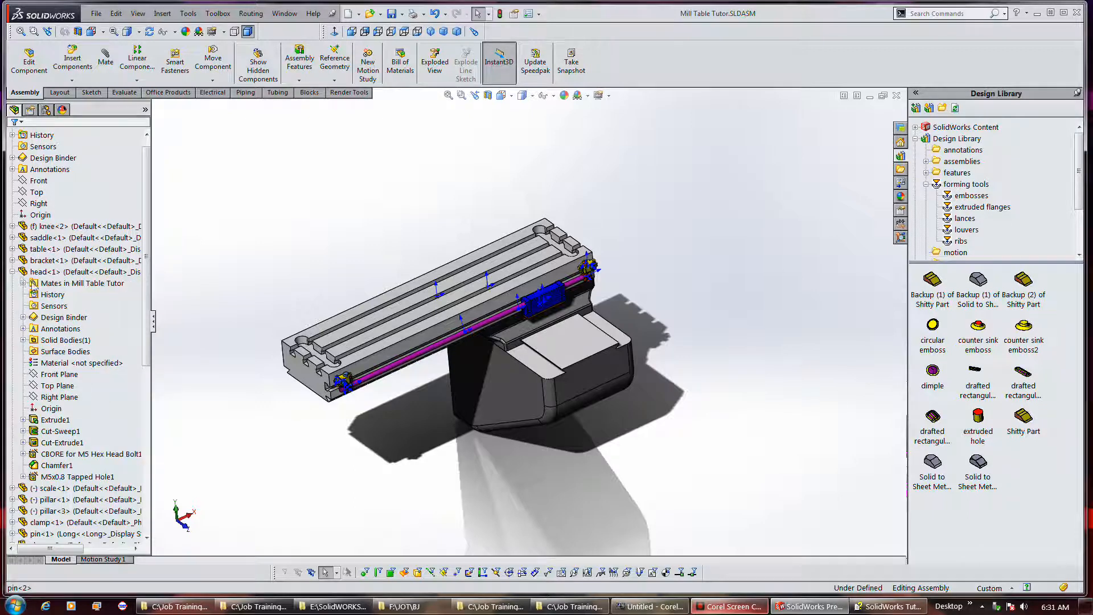
{"action": "left_click", "coordinate": [23, 283]}
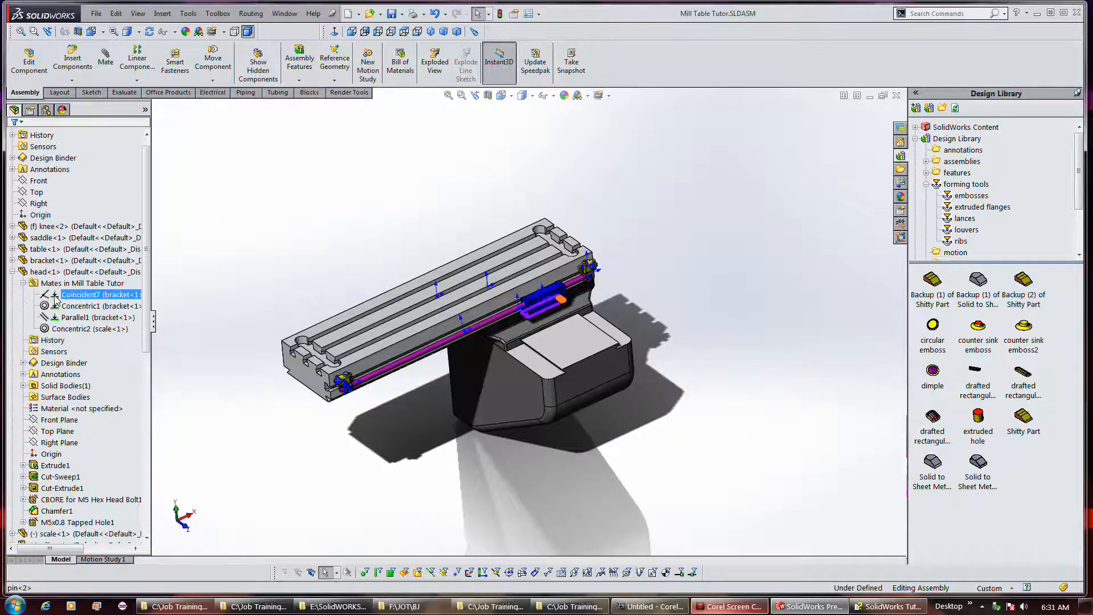
{"action": "left_click", "coordinate": [65, 319]}
{"action": "left_click", "coordinate": [64, 329]}
{"action": "left_click", "coordinate": [68, 317]}
{"action": "left_click", "coordinate": [71, 306]}
{"action": "left_click", "coordinate": [72, 295]}
{"action": "left_click", "coordinate": [71, 305]}
{"action": "left_click", "coordinate": [69, 317]}
{"action": "left_click", "coordinate": [68, 329]}
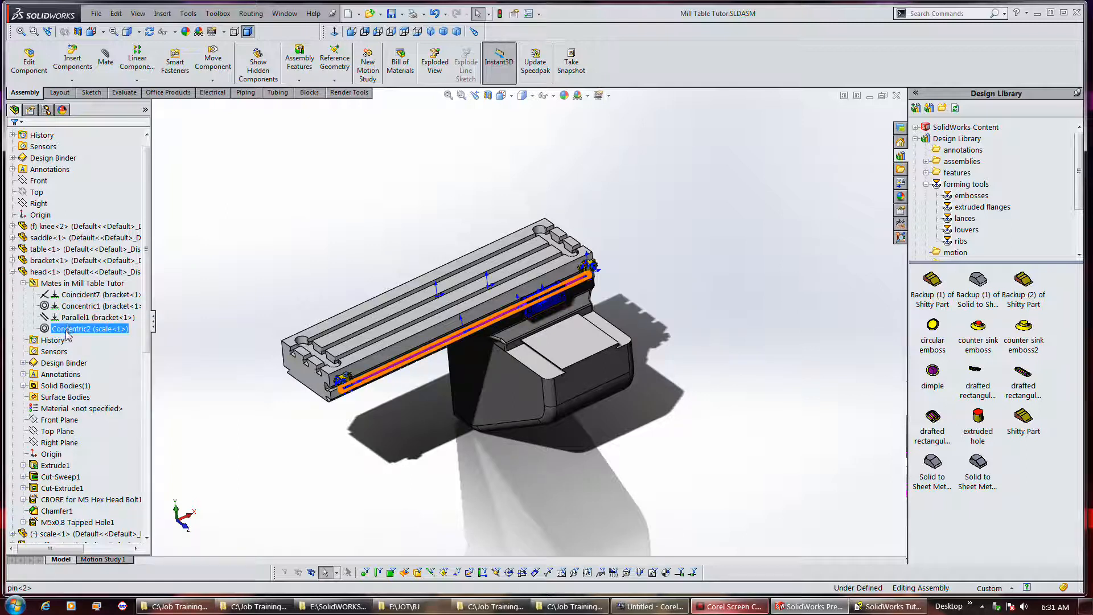
{"action": "left_click", "coordinate": [69, 317]}
{"action": "left_click", "coordinate": [72, 295]}
{"action": "left_click", "coordinate": [62, 272]}
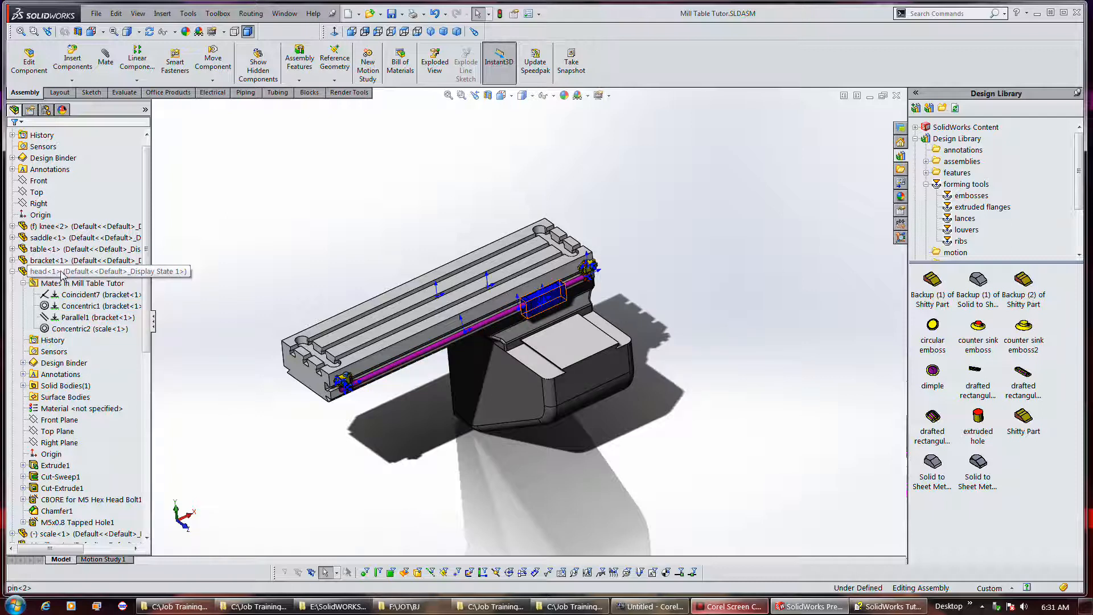
{"action": "left_click", "coordinate": [72, 295]}
{"action": "left_click", "coordinate": [71, 306]}
{"action": "left_click", "coordinate": [71, 295]}
{"action": "left_click", "coordinate": [690, 548]}
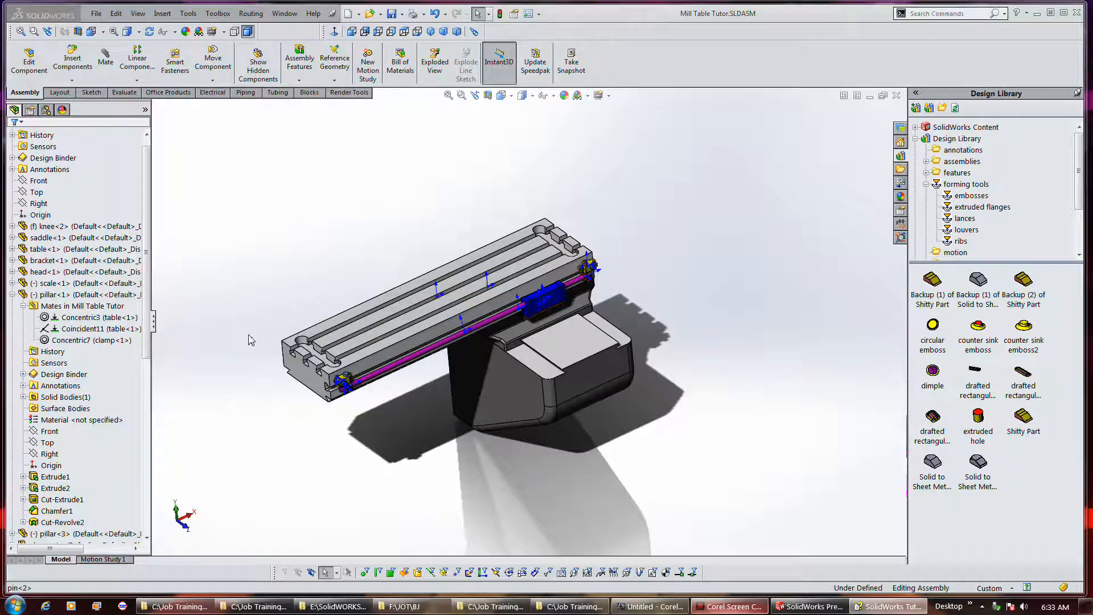
Examine the mates of the first pillar, comparing its concentric and coincident mates to the table with the clamp mate.
{"action": "left_click", "coordinate": [80, 307]}
{"action": "left_click", "coordinate": [88, 319]}
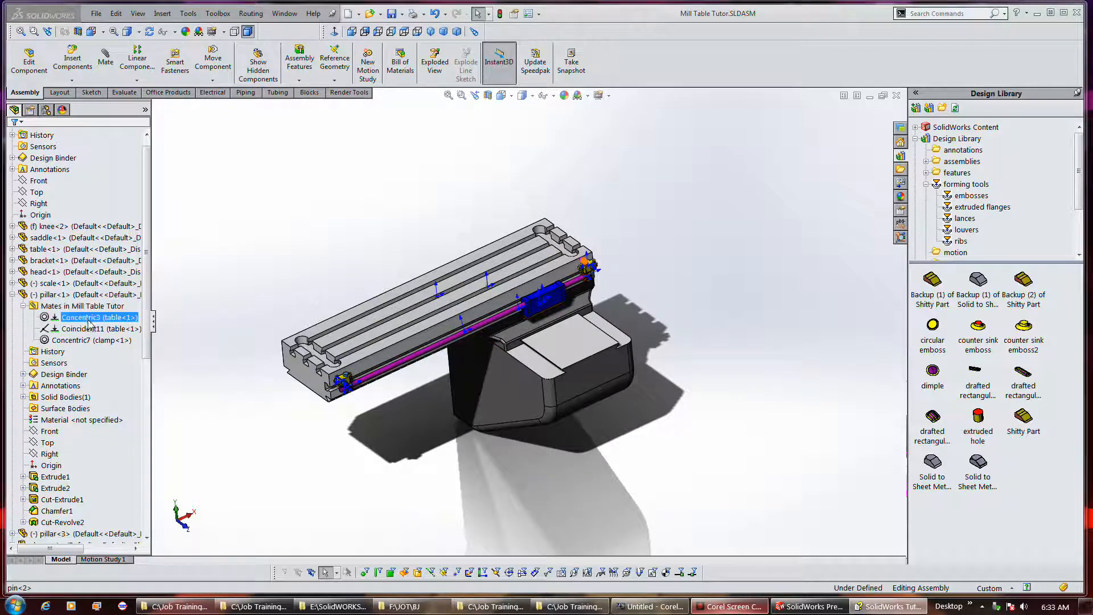
{"action": "left_click", "coordinate": [84, 330]}
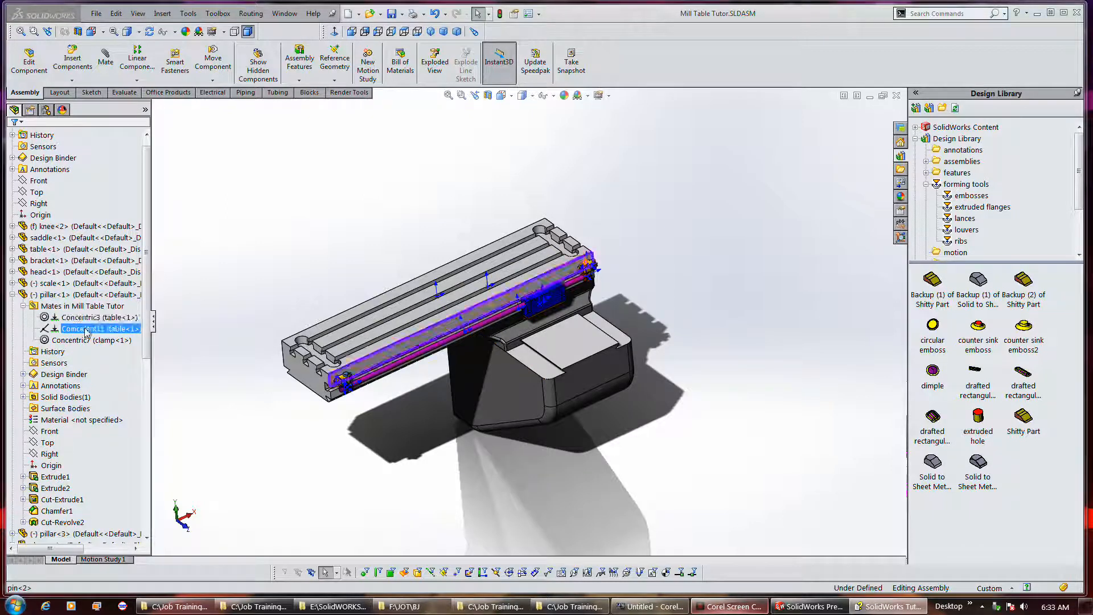
{"action": "left_click", "coordinate": [66, 320]}
{"action": "left_click", "coordinate": [56, 329]}
{"action": "left_click", "coordinate": [55, 318]}
{"action": "left_click", "coordinate": [51, 330]}
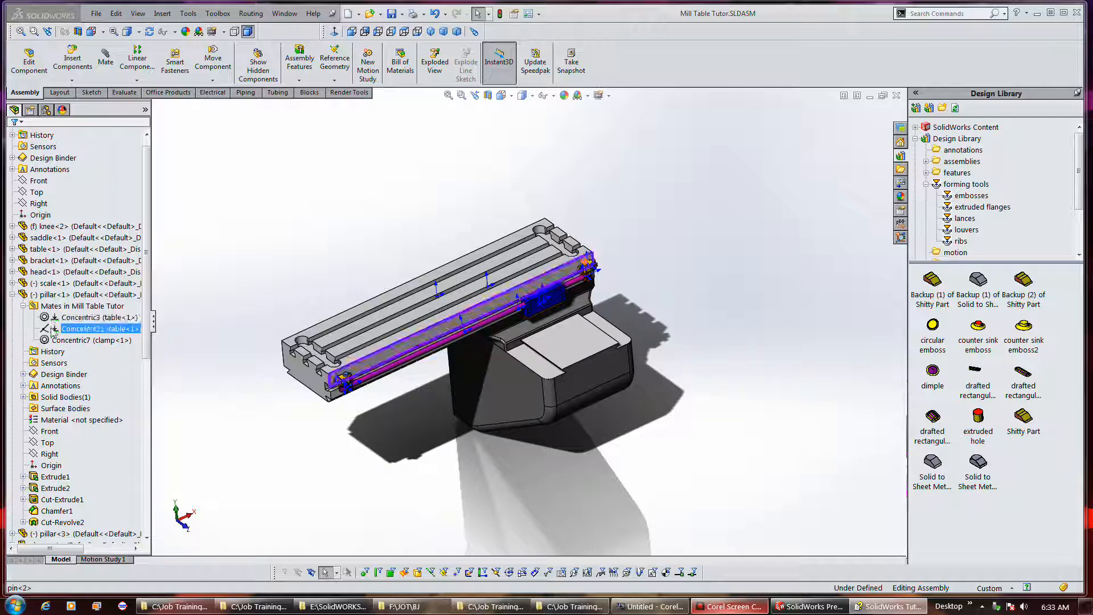
{"action": "left_click", "coordinate": [52, 321]}
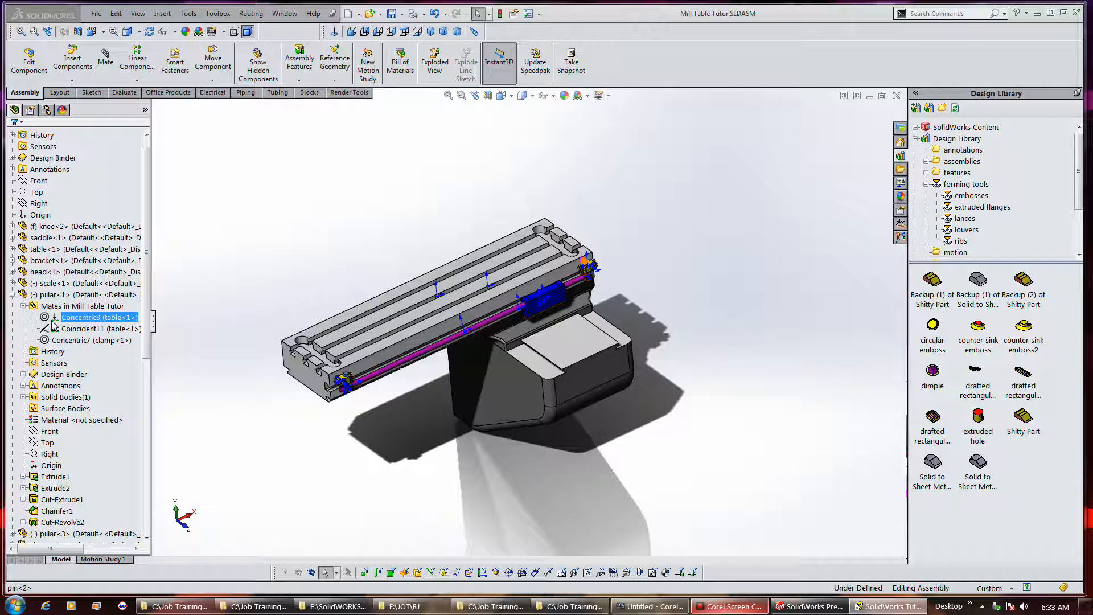
{"action": "left_click", "coordinate": [55, 329]}
{"action": "left_click", "coordinate": [53, 319]}
{"action": "left_click", "coordinate": [52, 330]}
{"action": "left_click", "coordinate": [51, 320]}
{"action": "left_click", "coordinate": [50, 329]}
{"action": "left_click", "coordinate": [52, 320]}
{"action": "left_click", "coordinate": [53, 330]}
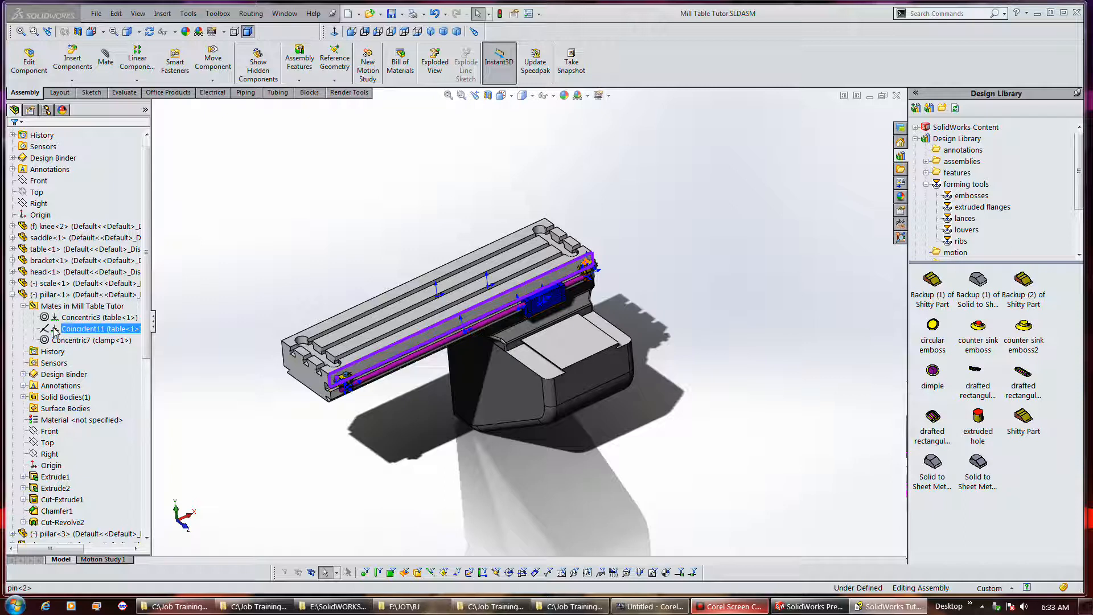
{"action": "left_click", "coordinate": [51, 340]}
{"action": "left_click", "coordinate": [57, 331]}
{"action": "left_click", "coordinate": [249, 420]}
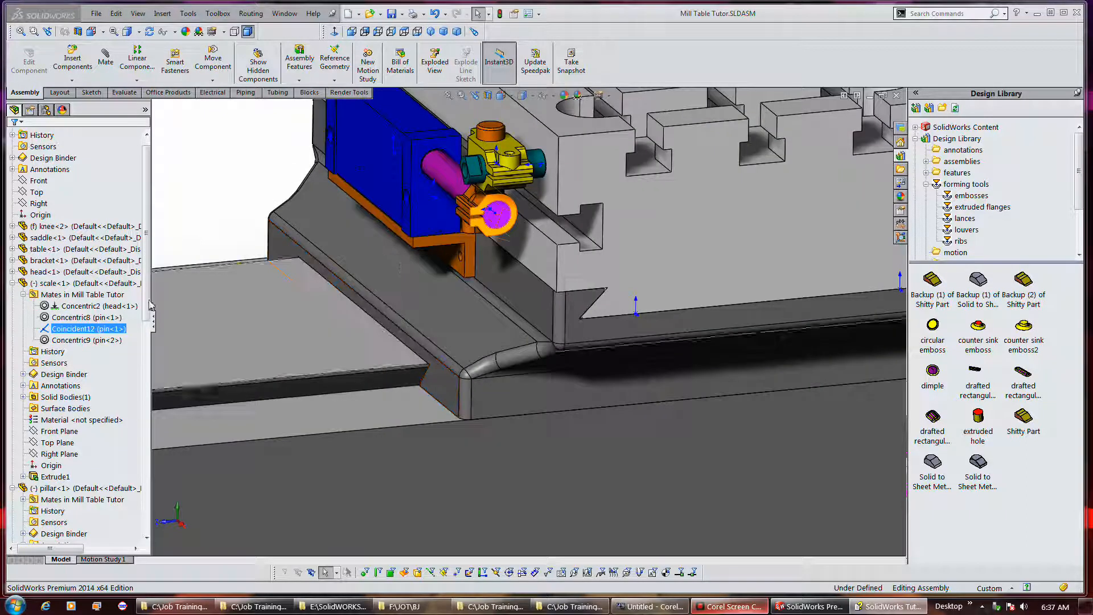
Show all the mates of the scale component with the parts they involve.
{"action": "left_click", "coordinate": [61, 285]}
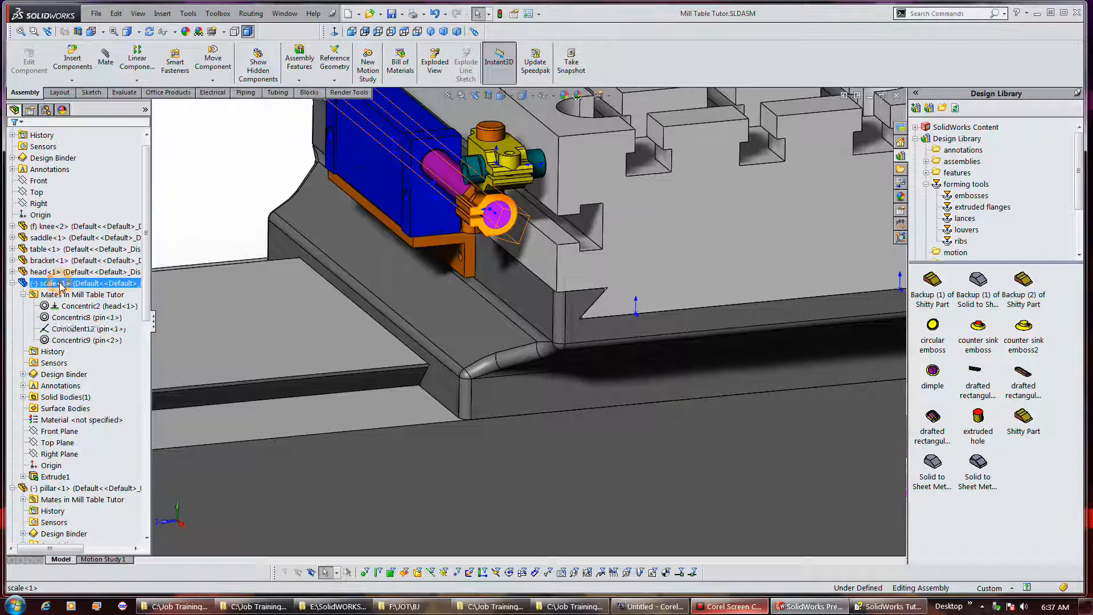
{"action": "right_click", "coordinate": [62, 285]}
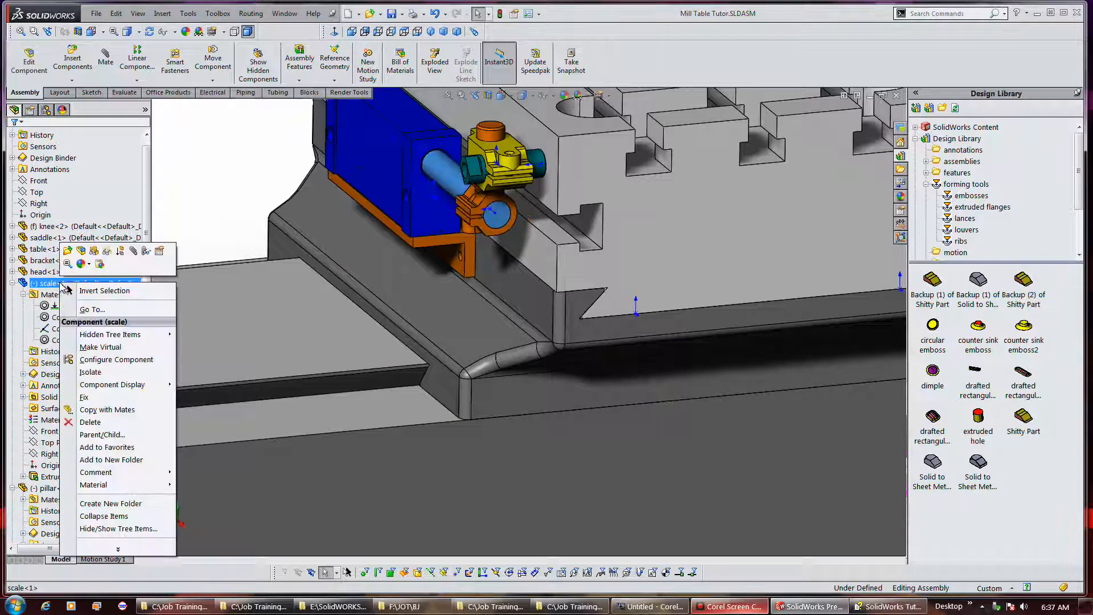
{"action": "left_click", "coordinate": [145, 251]}
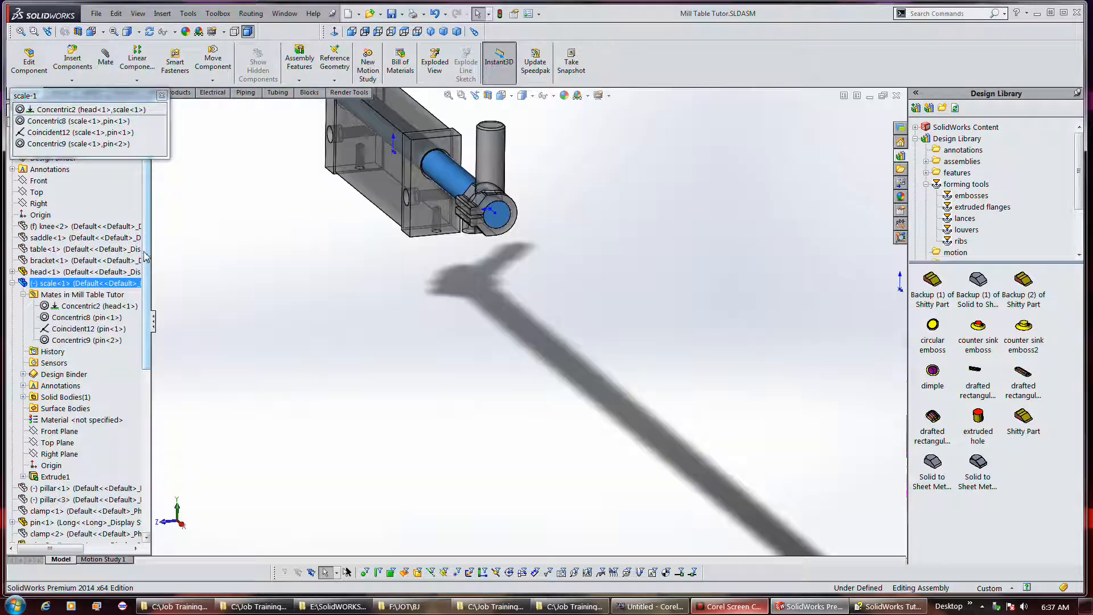
Change the coincident mate between the scale and the first pin into a 5 mm distance mate.
{"action": "left_click", "coordinate": [68, 133]}
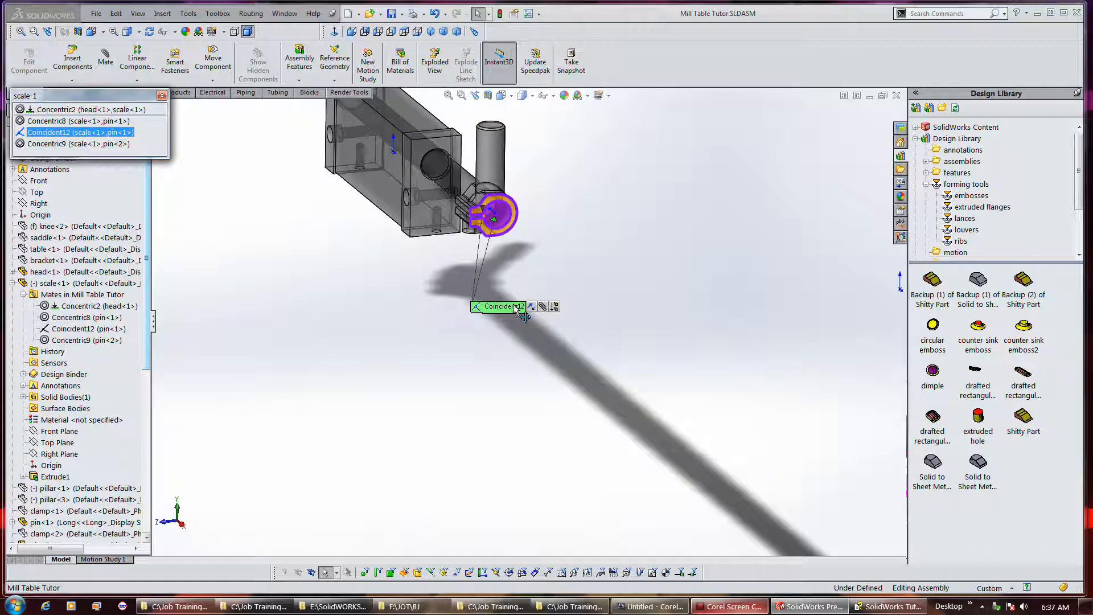
{"action": "left_click", "coordinate": [543, 308]}
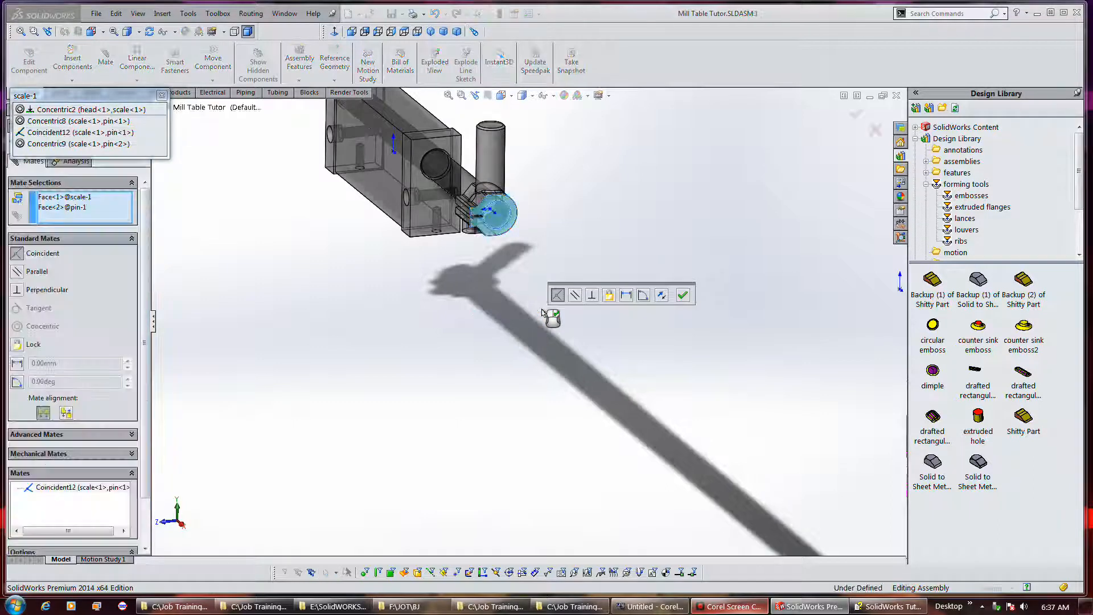
{"action": "left_click", "coordinate": [626, 296]}
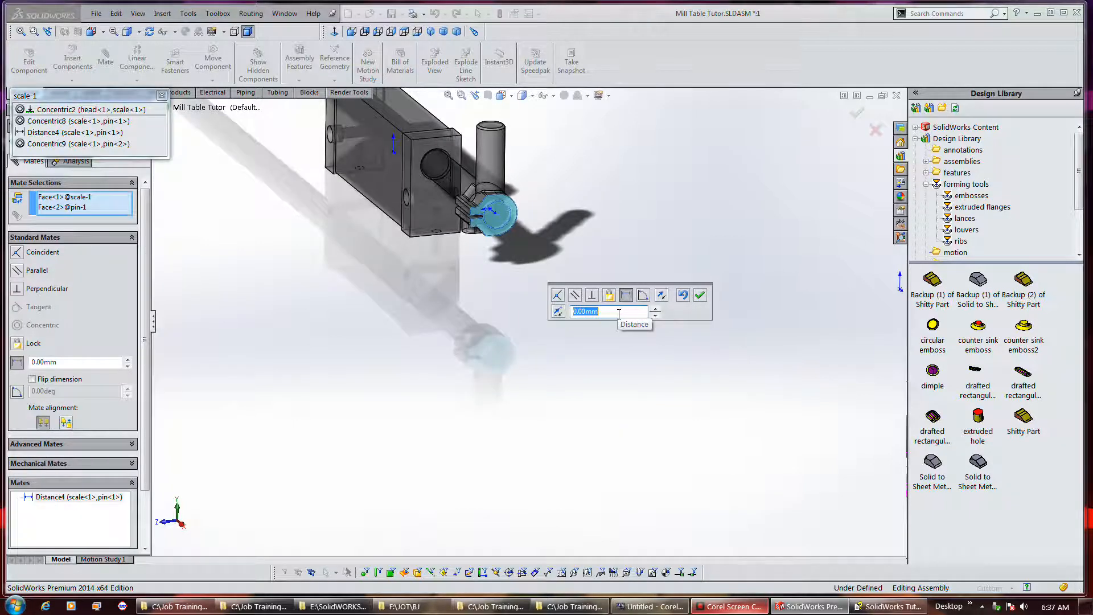
{"action": "type", "text": "5"}
{"action": "key", "text": "Return"}
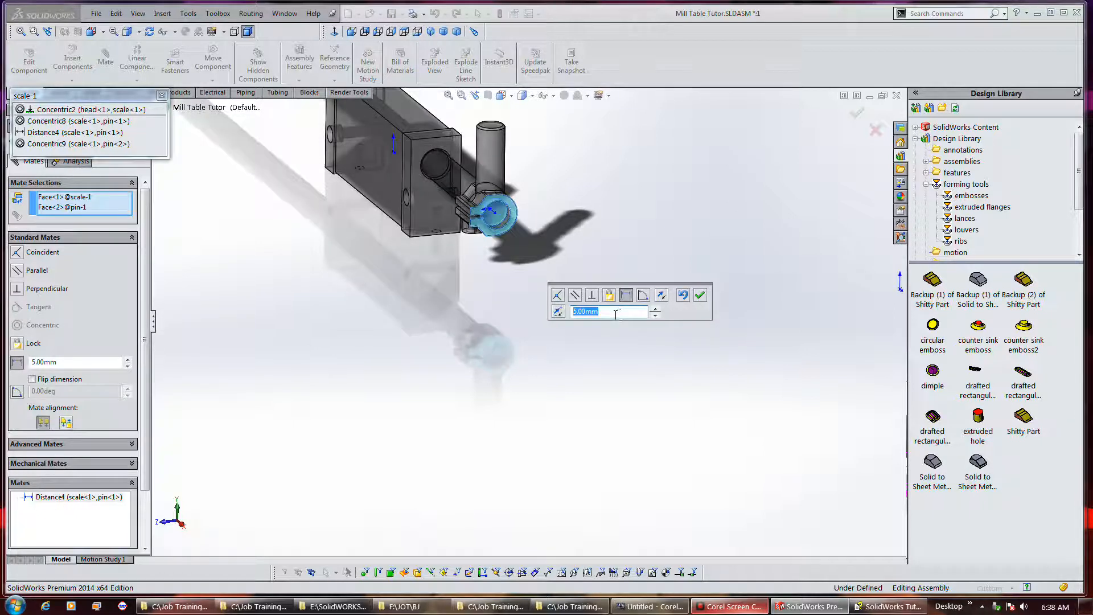
Try the opposite mate alignment between the scale and the pin, and switch it back.
{"action": "left_click", "coordinate": [661, 295]}
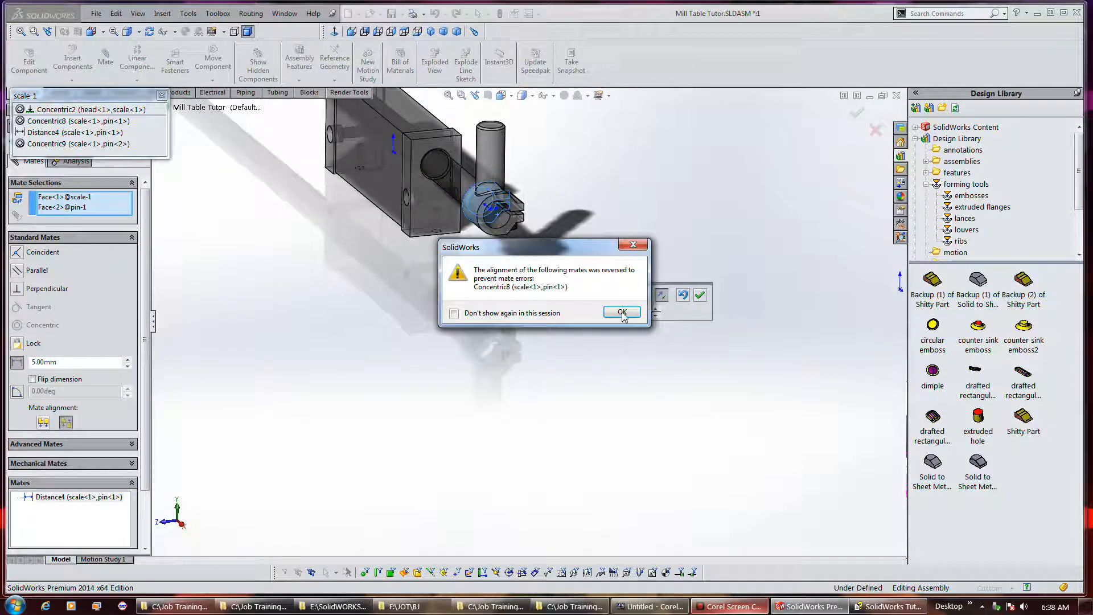
{"action": "left_click", "coordinate": [622, 313]}
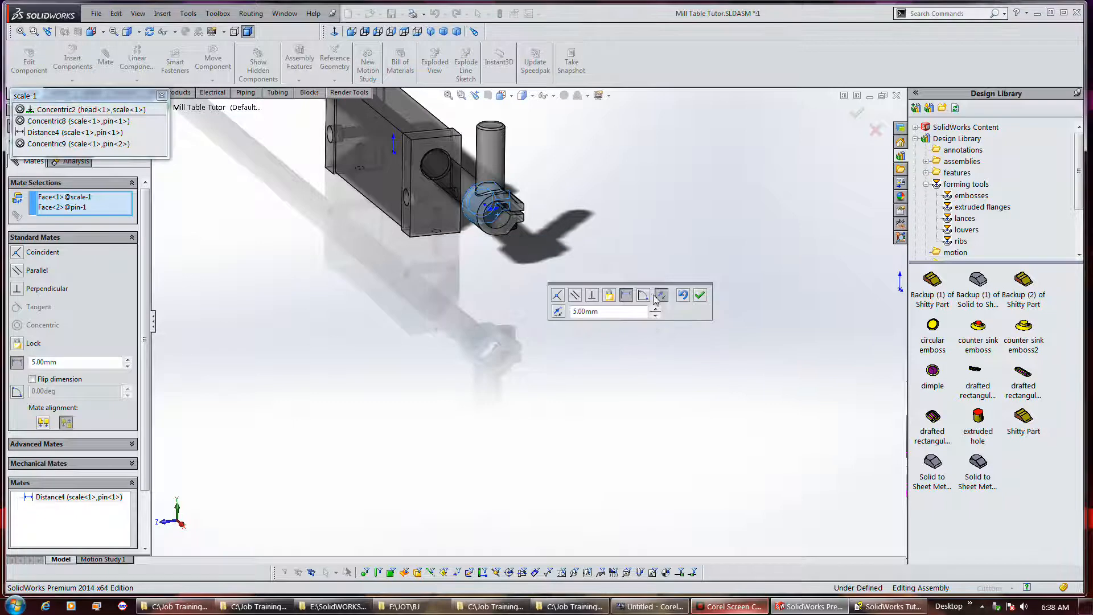
{"action": "left_click", "coordinate": [661, 295]}
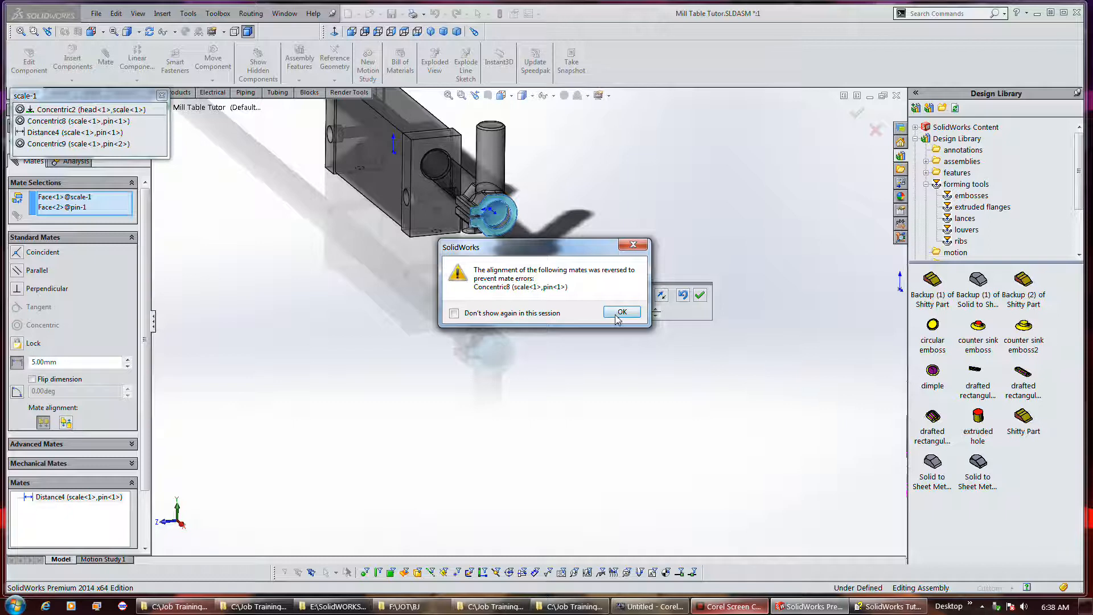
{"action": "left_click", "coordinate": [621, 313]}
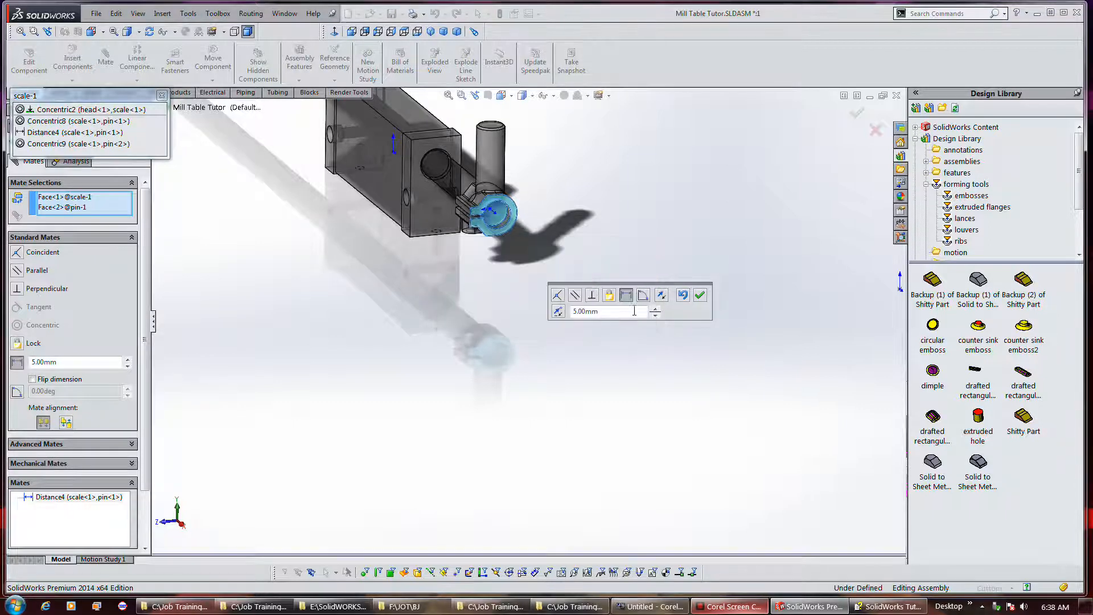
Flip the direction of the scale-to-pin distance, accept the edited mate, and close the scale's mate list and mate editing.
{"action": "left_click", "coordinate": [558, 312]}
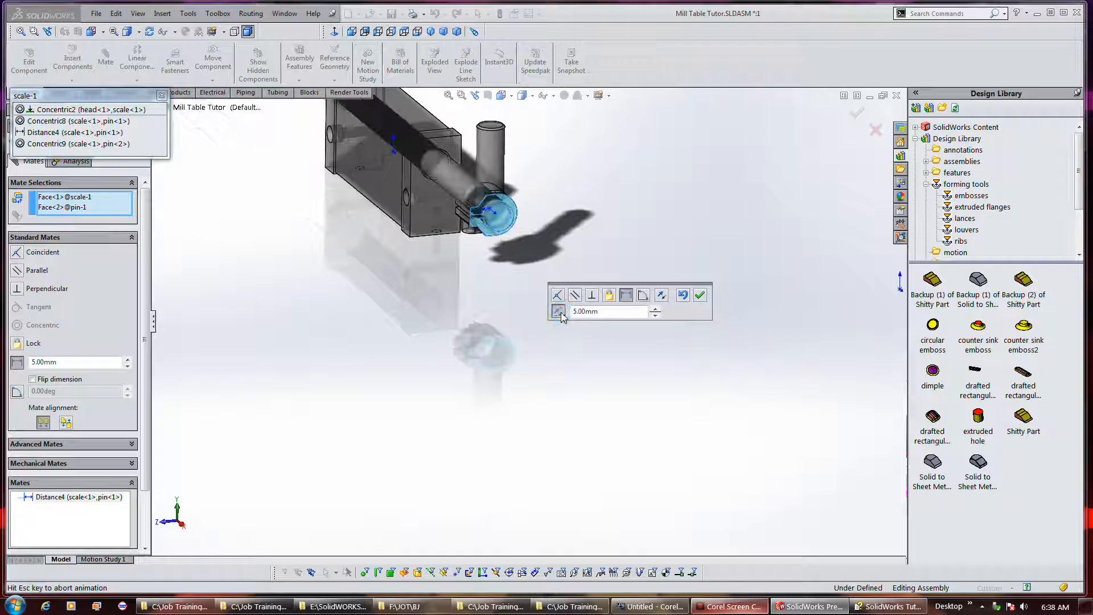
{"action": "left_click", "coordinate": [700, 295]}
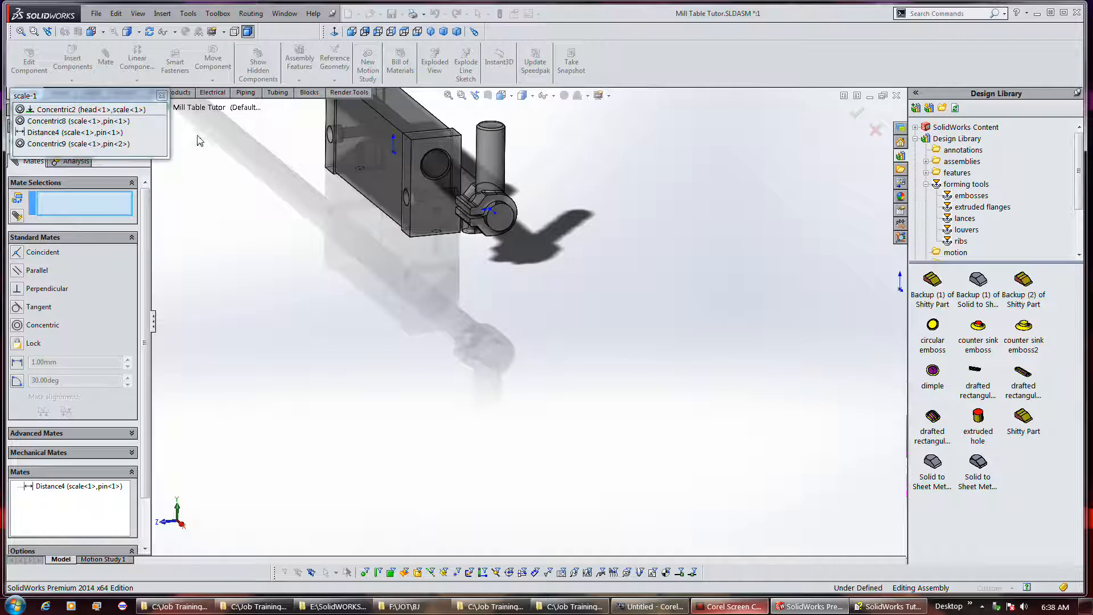
{"action": "left_click", "coordinate": [154, 94]}
{"action": "left_click", "coordinate": [161, 95]}
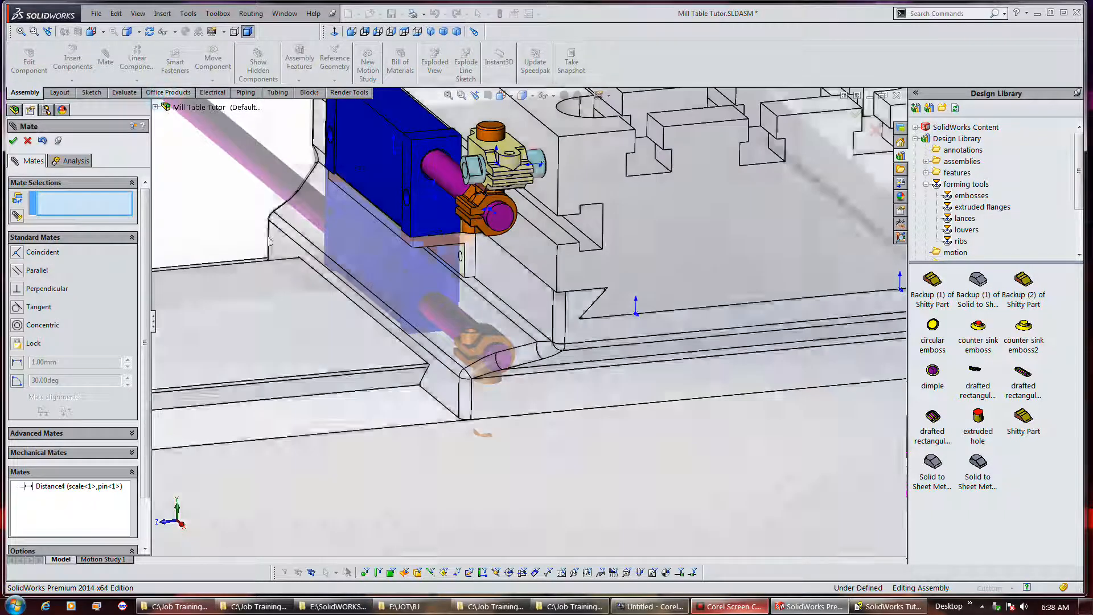
{"action": "middle_click_drag", "start_coordinate": [414, 307], "coordinate": [601, 341]}
{"action": "scroll", "coordinate": [601, 341], "scroll_direction": "up", "scroll_amount": 2}
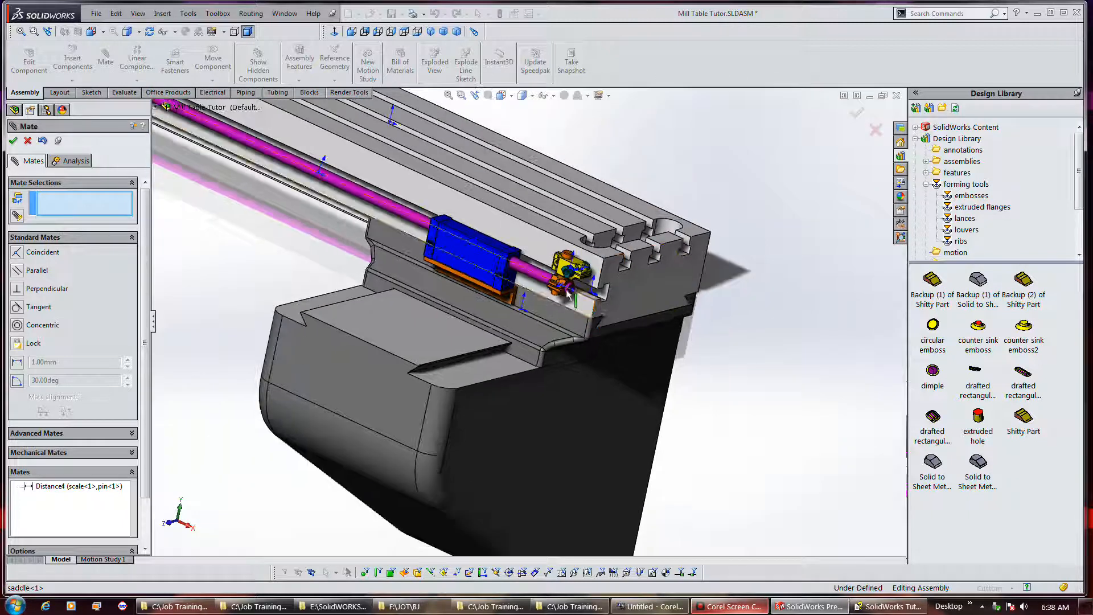
{"action": "left_click", "coordinate": [14, 141]}
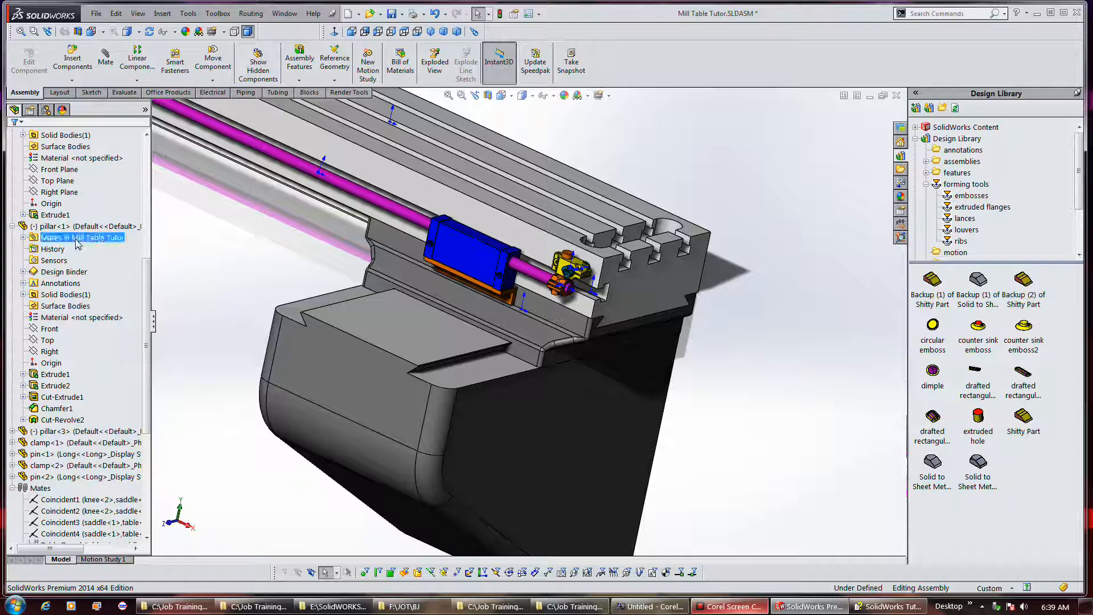
Review the first pillar's concentric and coincident mates to the table and its concentric mate with the clamp.
{"action": "left_click", "coordinate": [23, 238]}
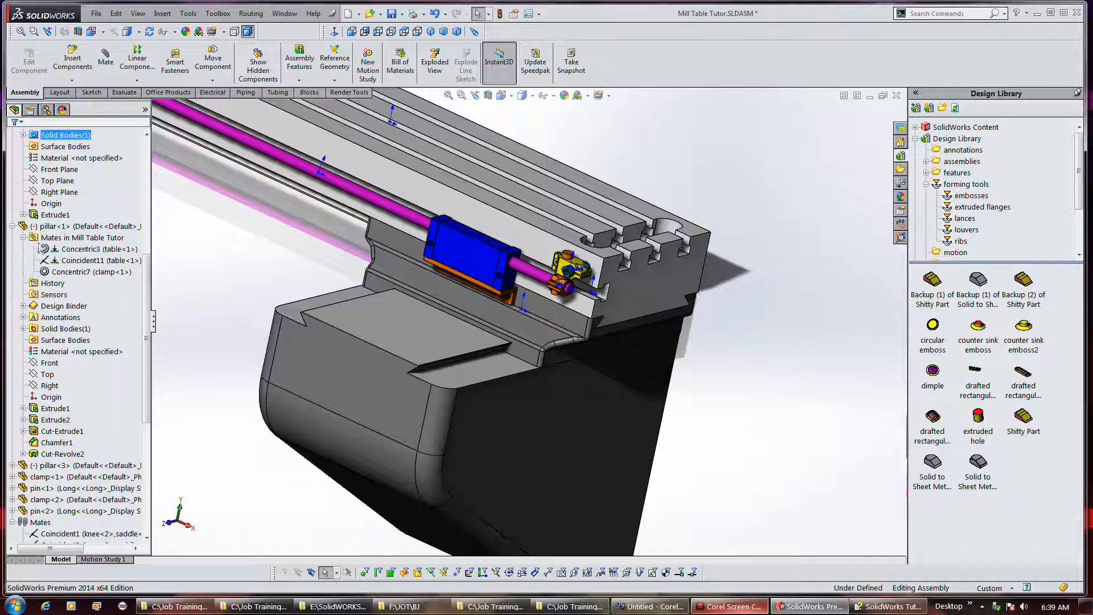
{"action": "left_click", "coordinate": [73, 262]}
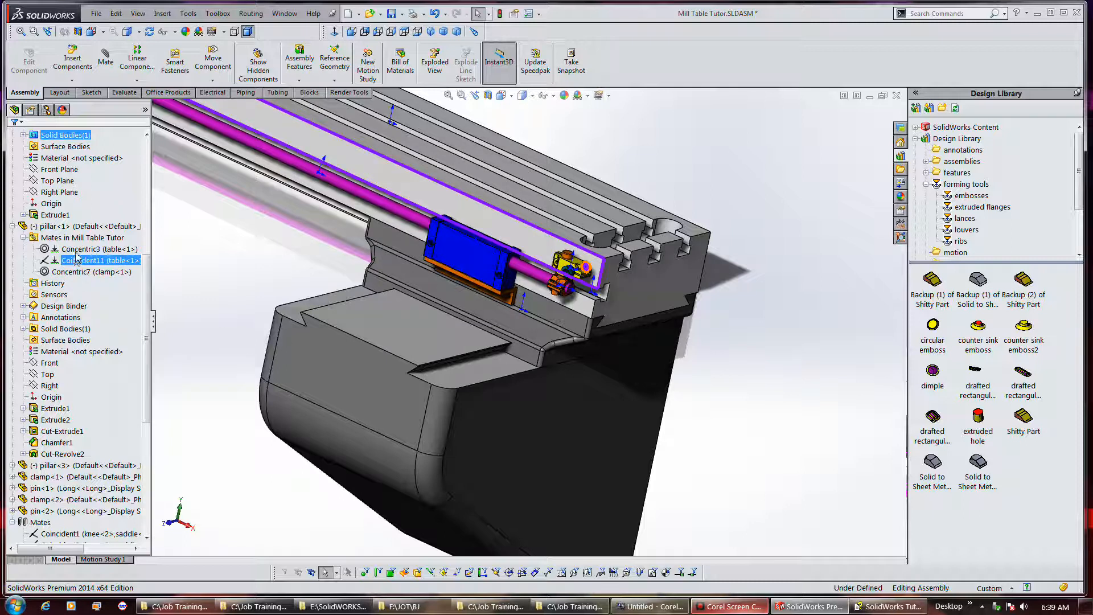
{"action": "left_click", "coordinate": [78, 250]}
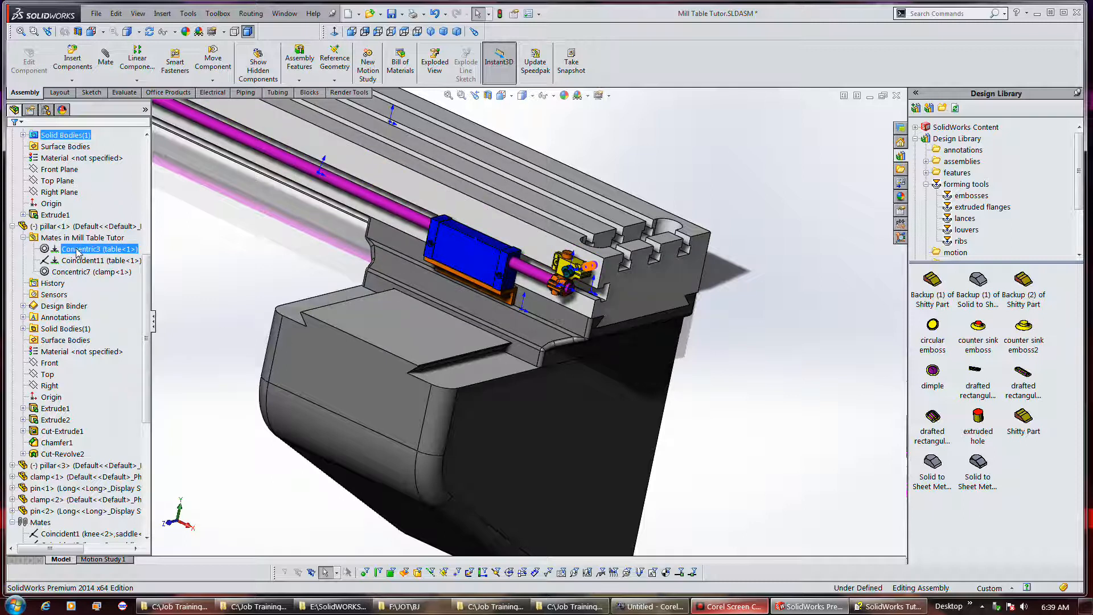
{"action": "left_click", "coordinate": [78, 261]}
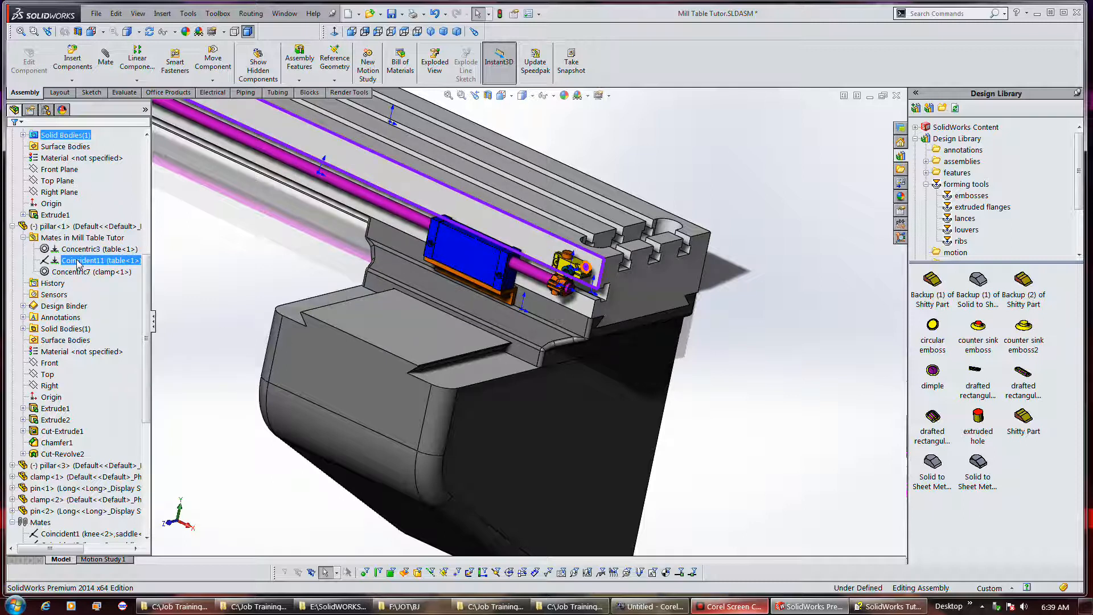
{"action": "left_click", "coordinate": [82, 262]}
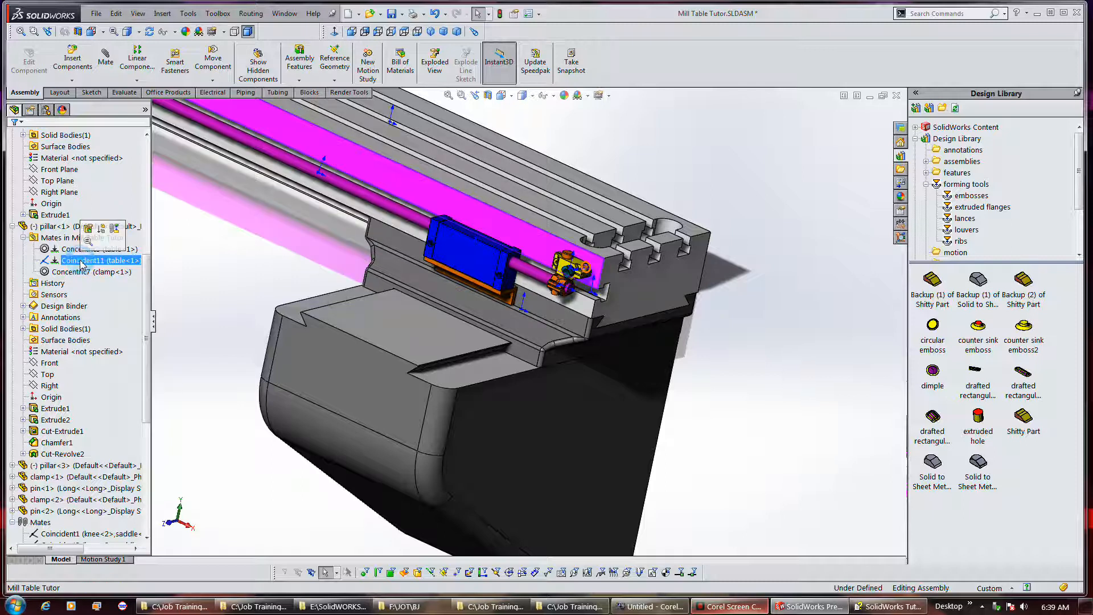
{"action": "left_click", "coordinate": [87, 272]}
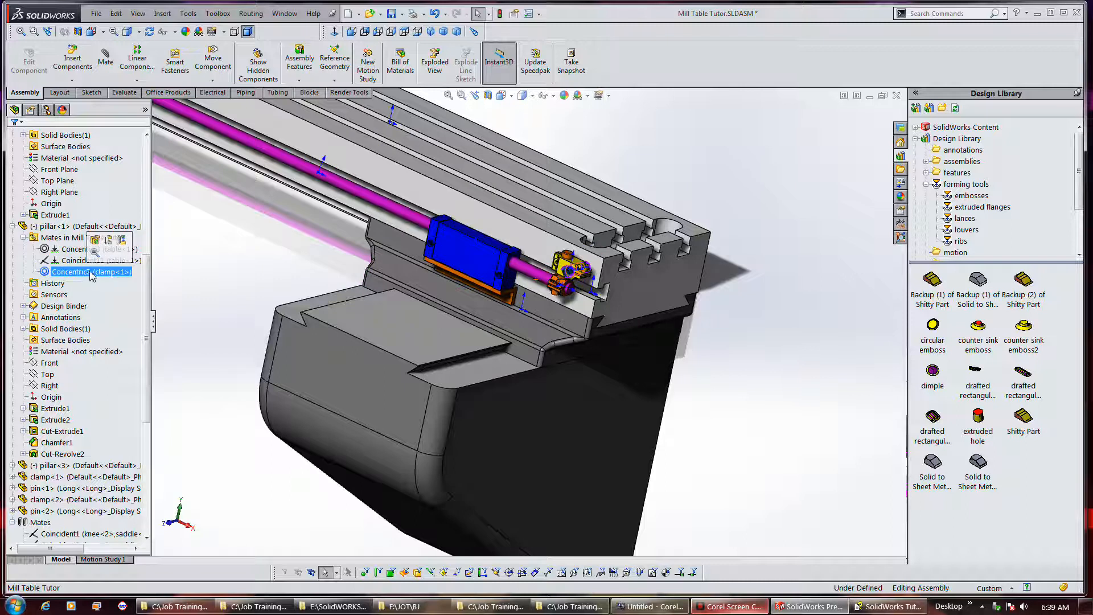
{"action": "middle_click_drag", "start_coordinate": [711, 369], "coordinate": [669, 344]}
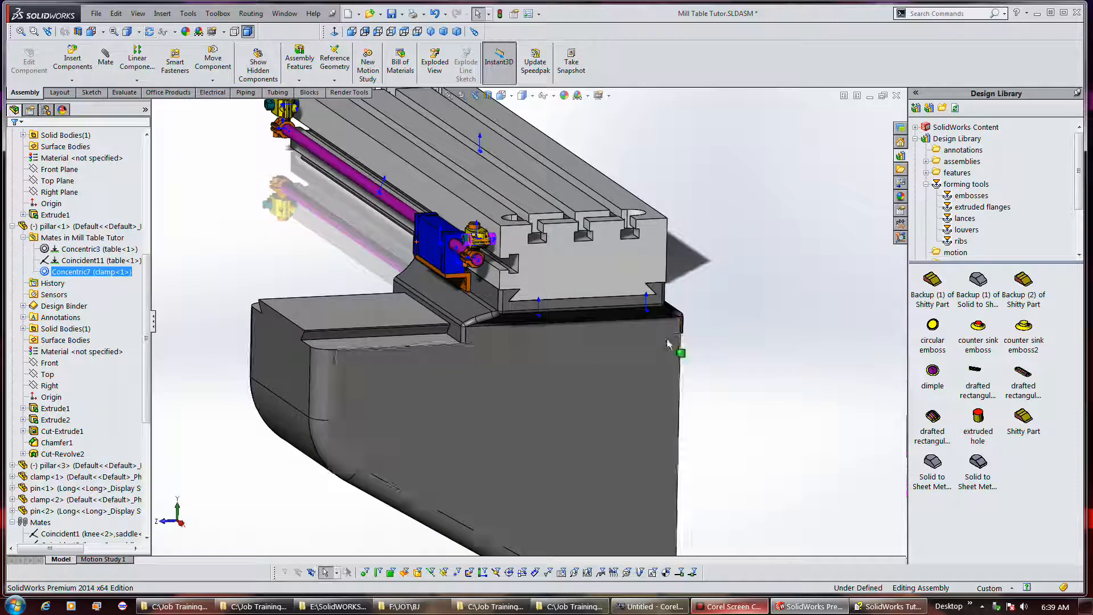